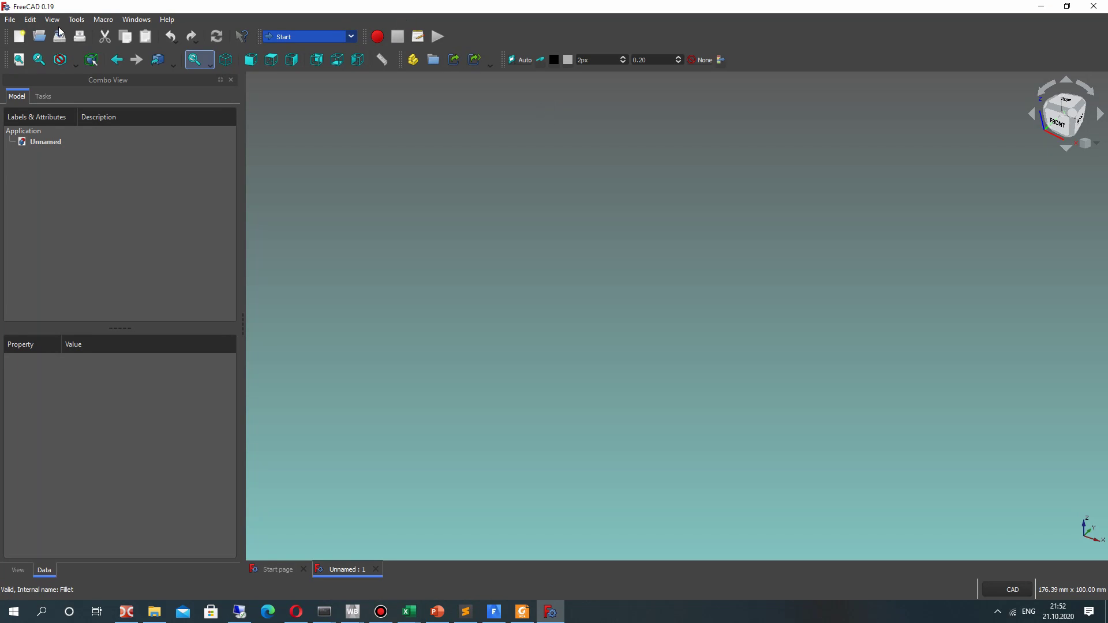
Step: Check in the Addon Manager that the sheetmetal workbench is already installed, then close it
click(77, 19)
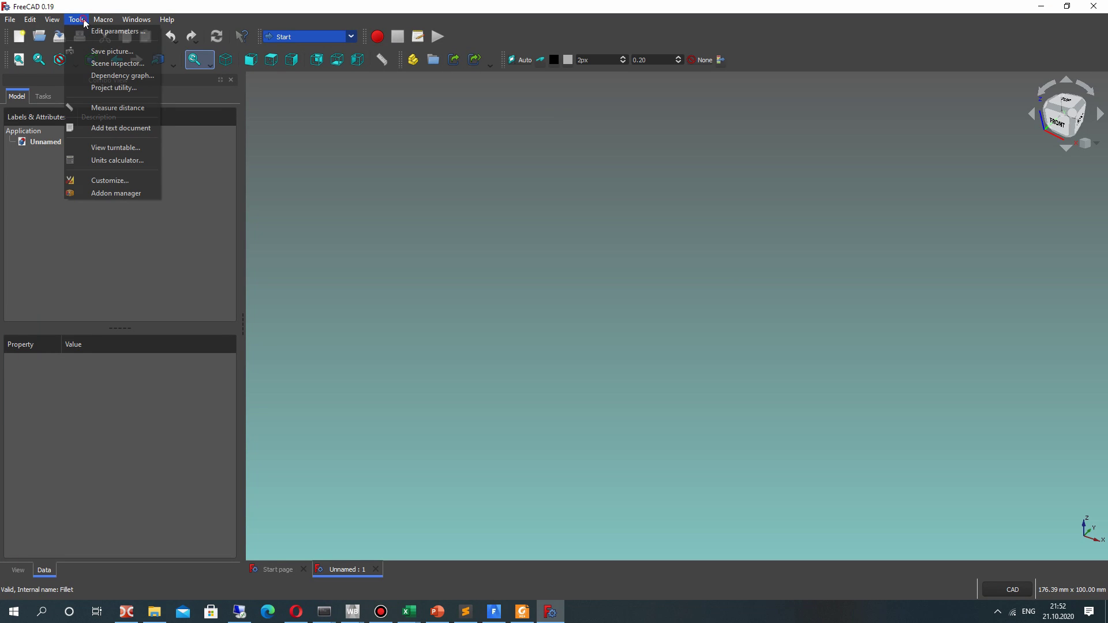
click(105, 196)
scroll(399, 276, down, 5)
scroll(407, 275, down, 10)
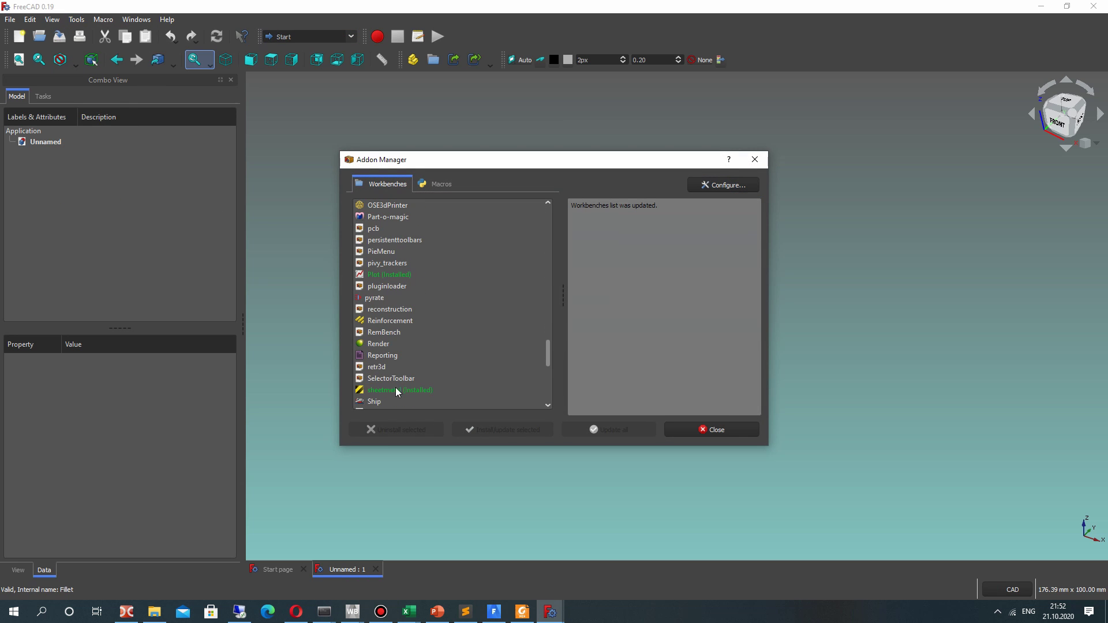
click(396, 391)
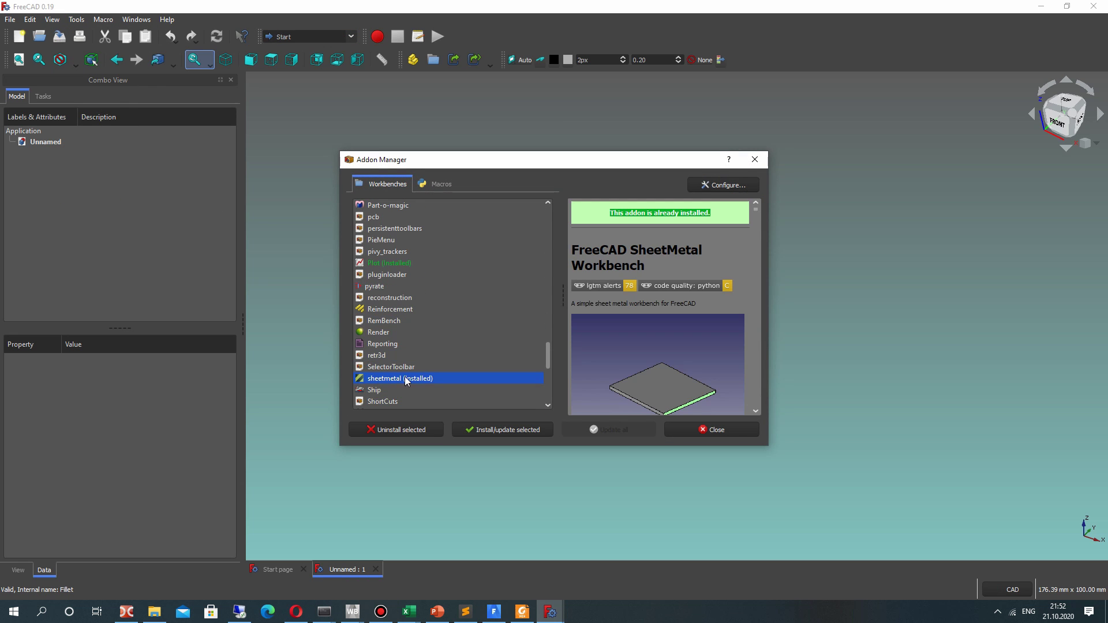
scroll(635, 306, down, 10)
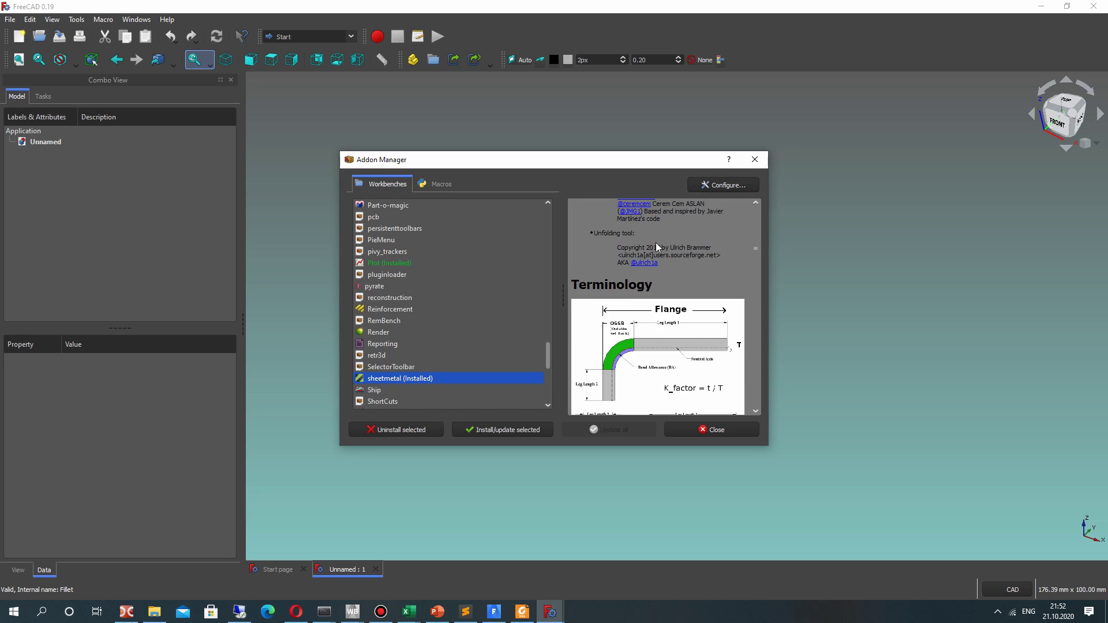
scroll(650, 305, down, 8)
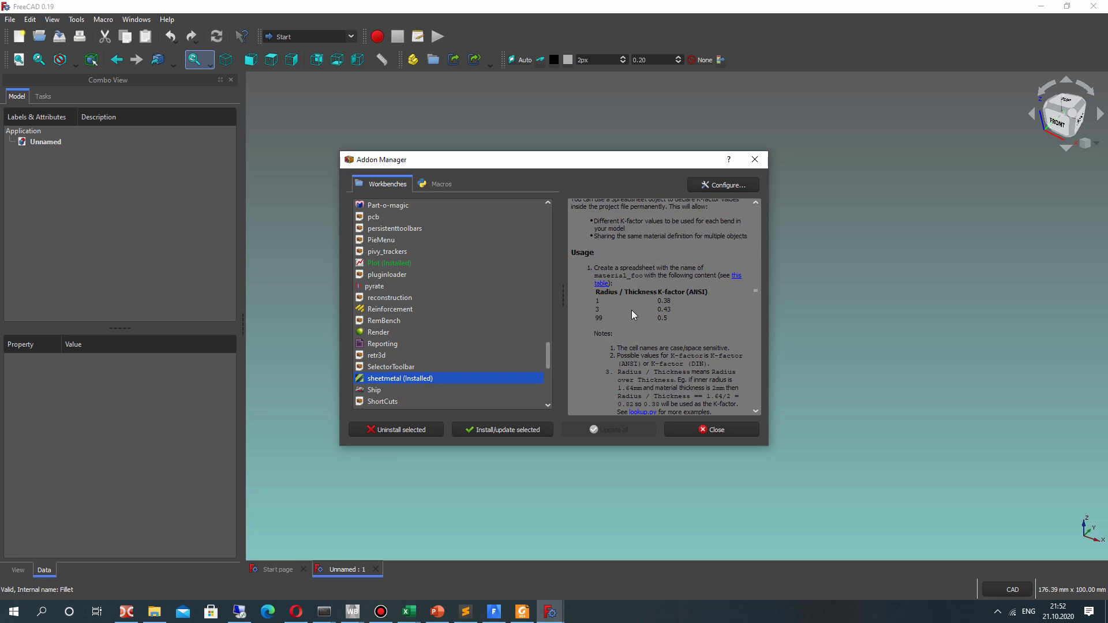
scroll(650, 281, down, 8)
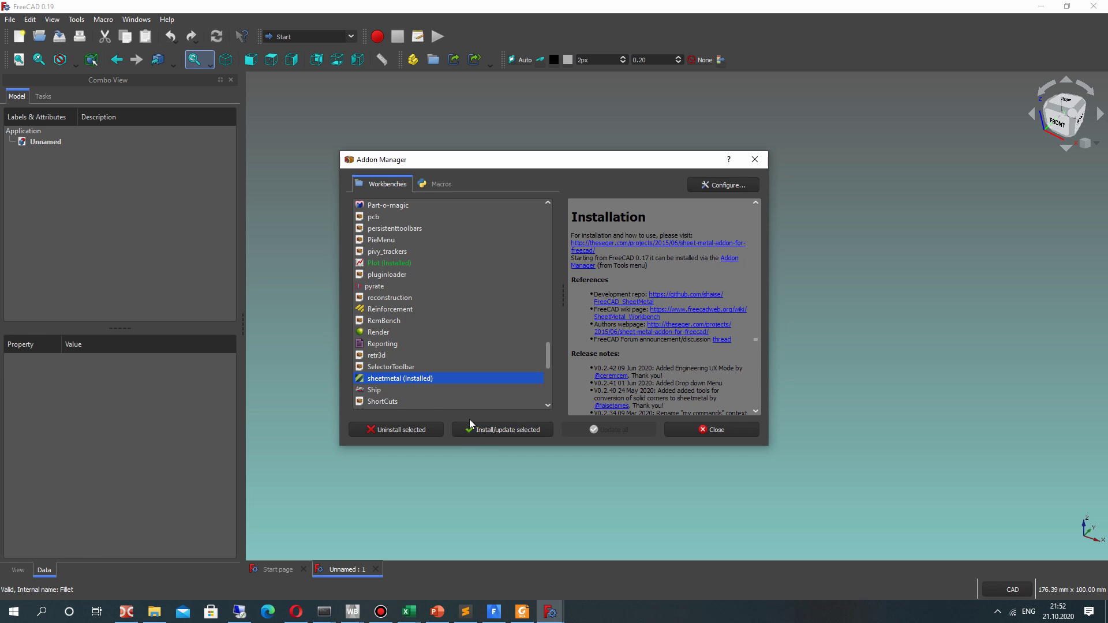
click(692, 429)
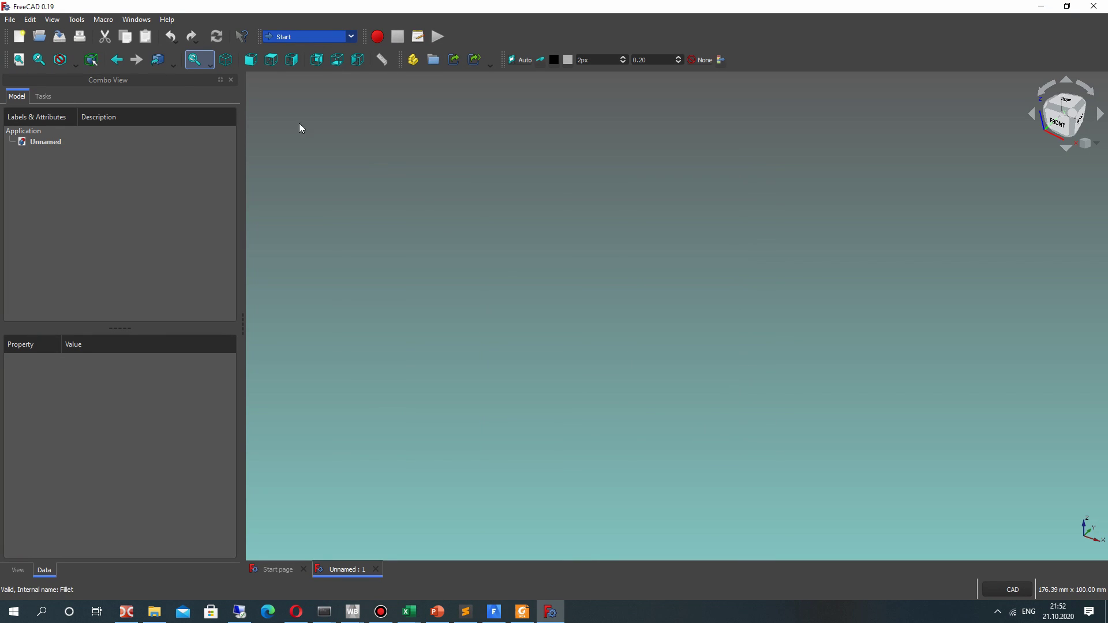
Step: Switch to the Part Design workbench and create a new Body
click(325, 37)
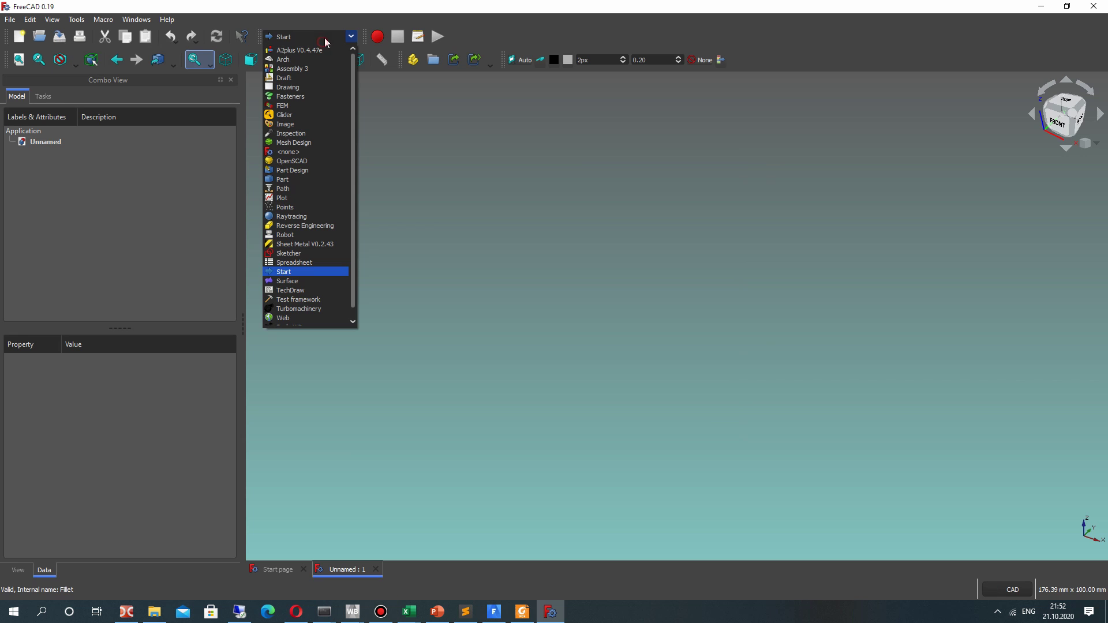
click(293, 170)
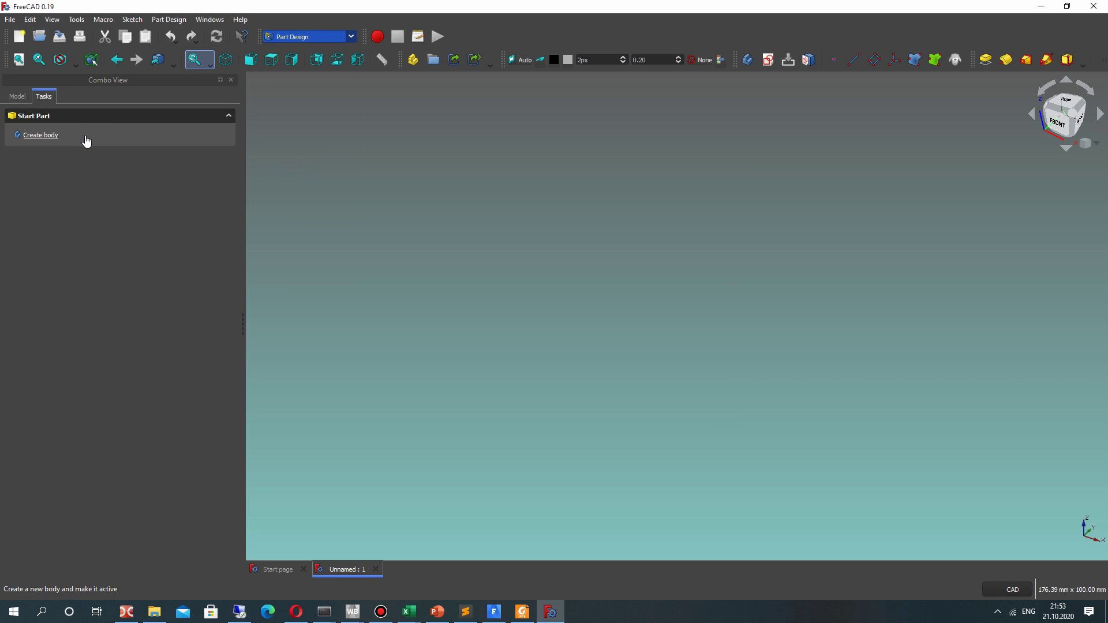
click(35, 136)
click(17, 96)
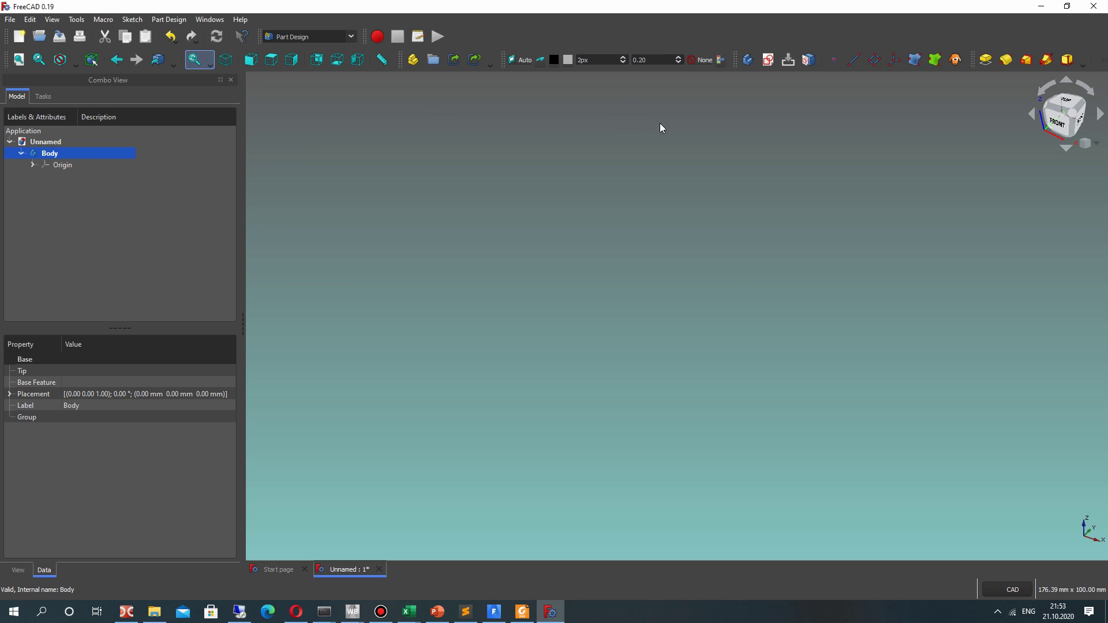
Step: Start a new sketch on the body's XY_Plane
click(771, 63)
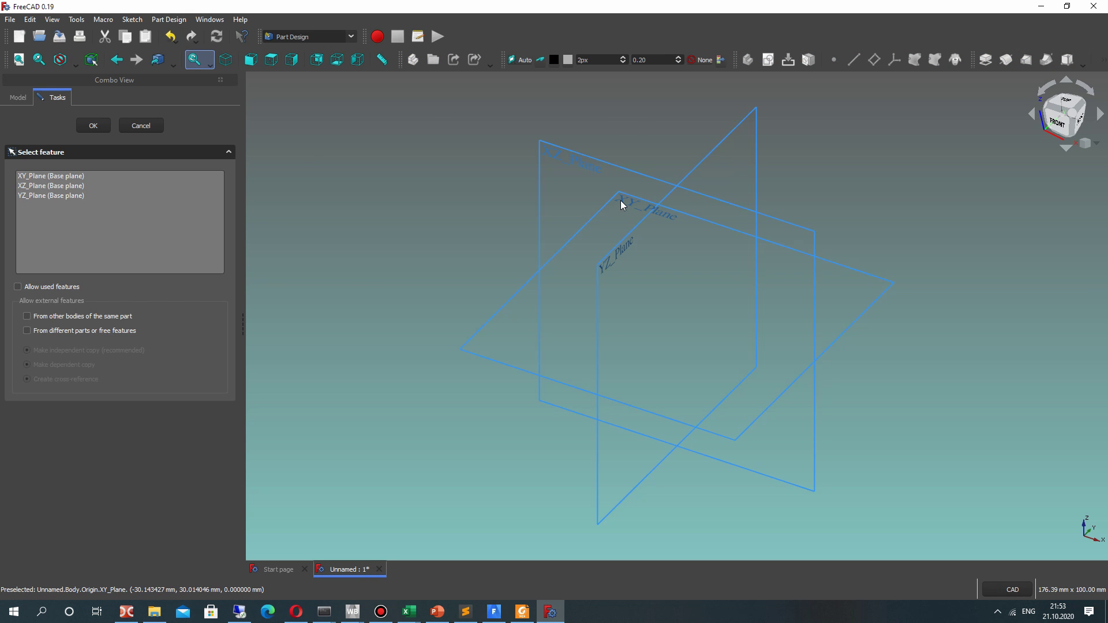
click(624, 202)
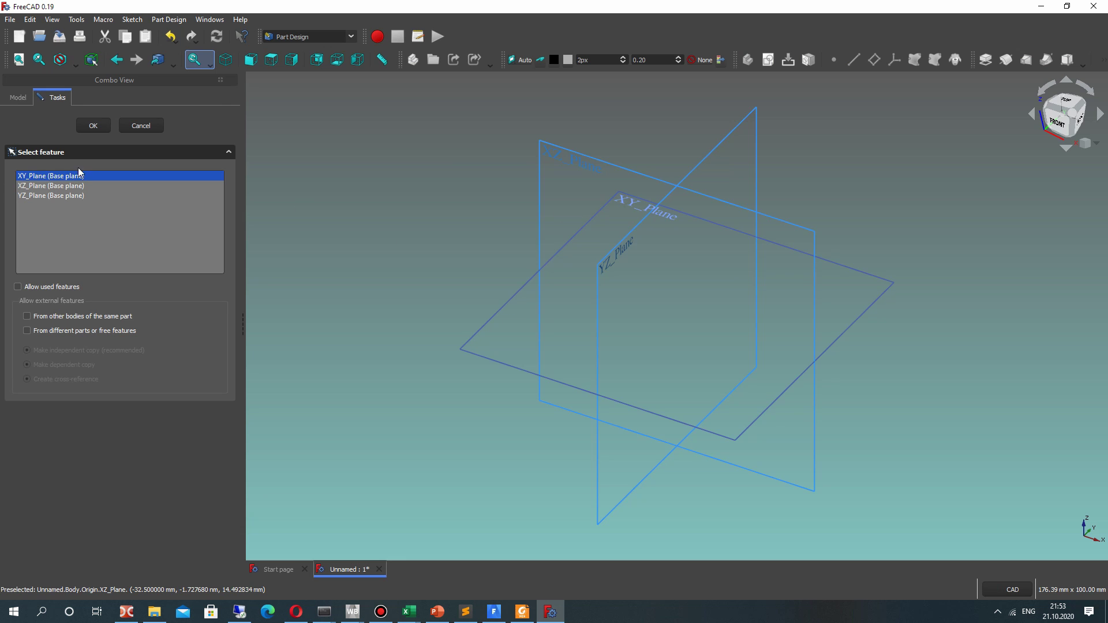
click(93, 125)
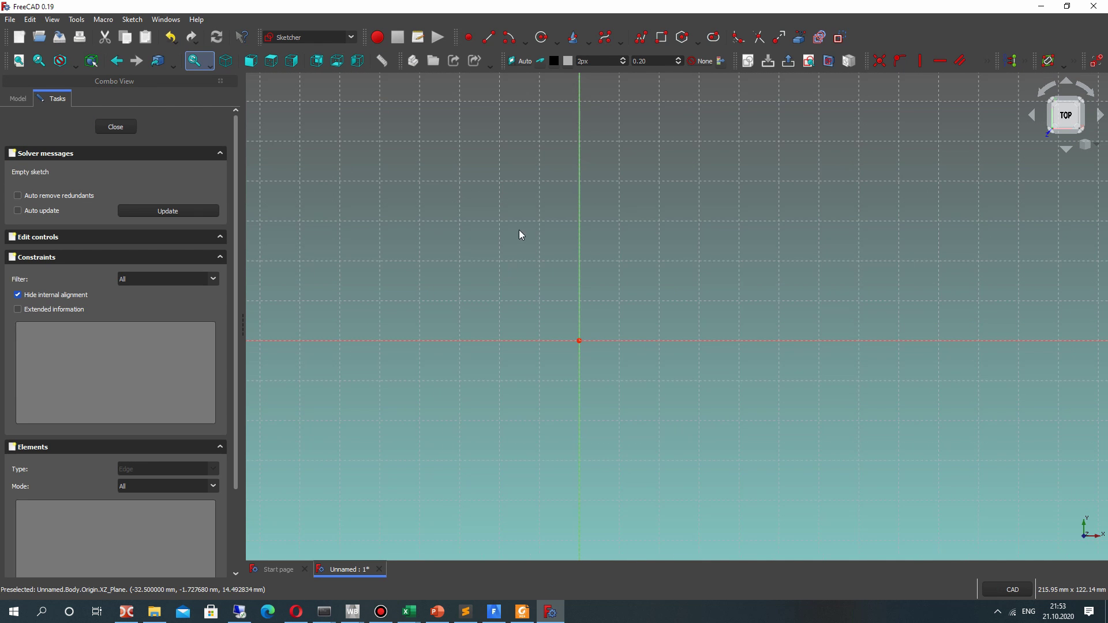
Step: Draw a rectangle from the origin and a polyline tab rising from its top edge
click(661, 37)
click(579, 341)
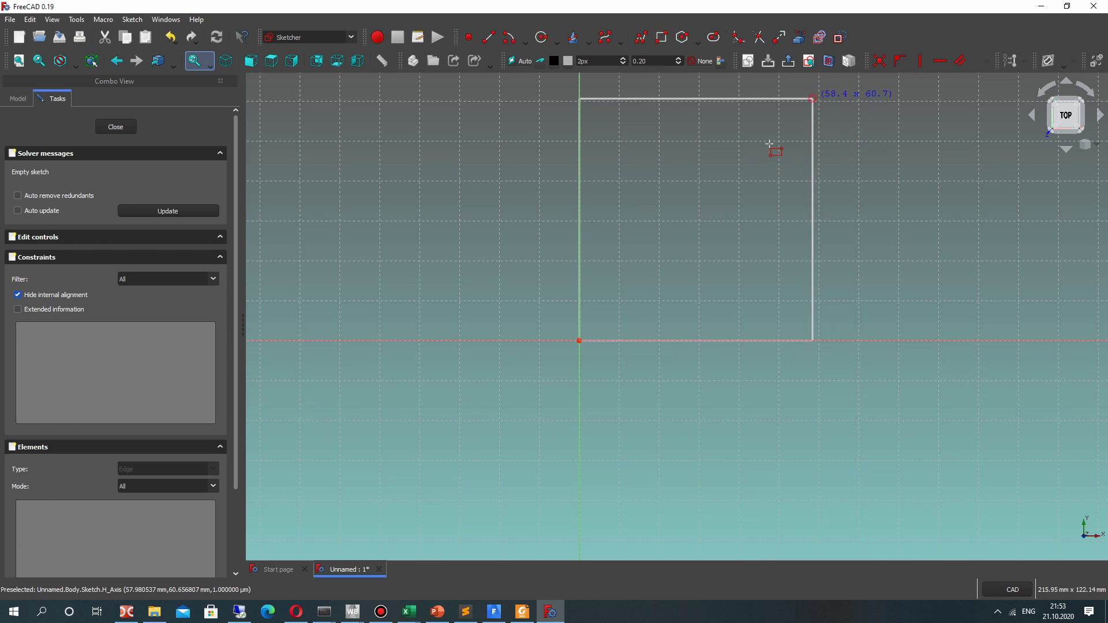
click(813, 100)
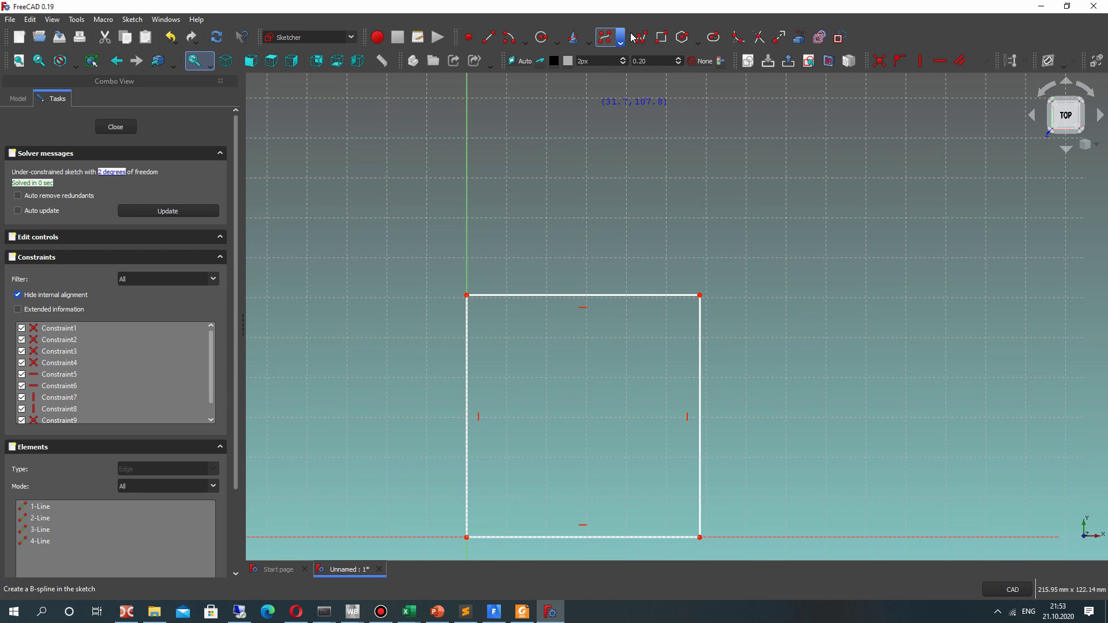
click(545, 295)
click(545, 192)
click(620, 192)
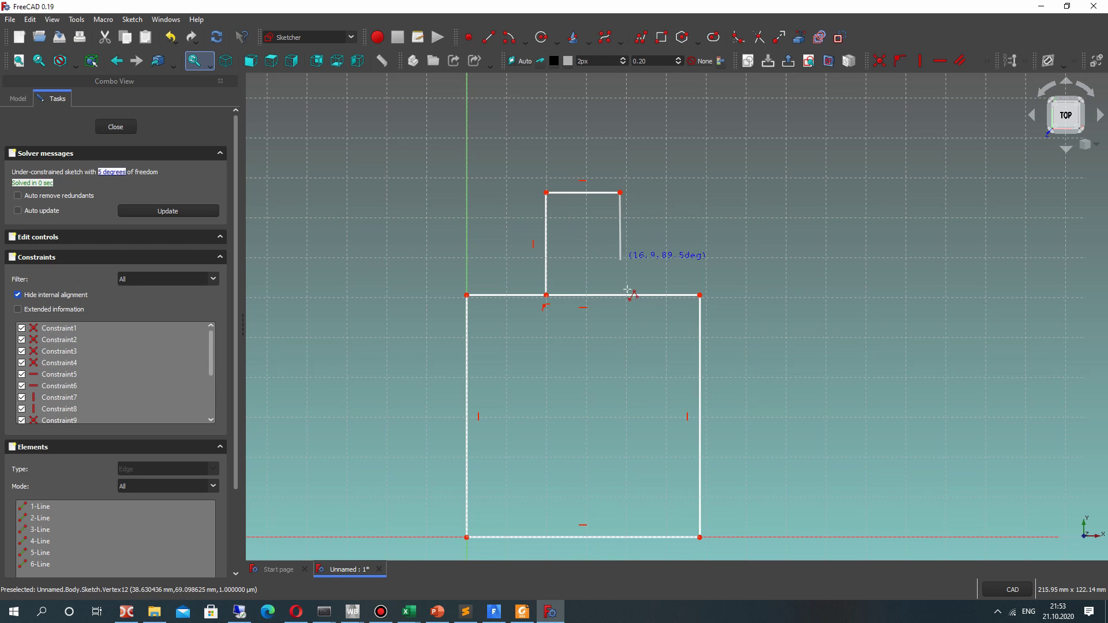
click(624, 294)
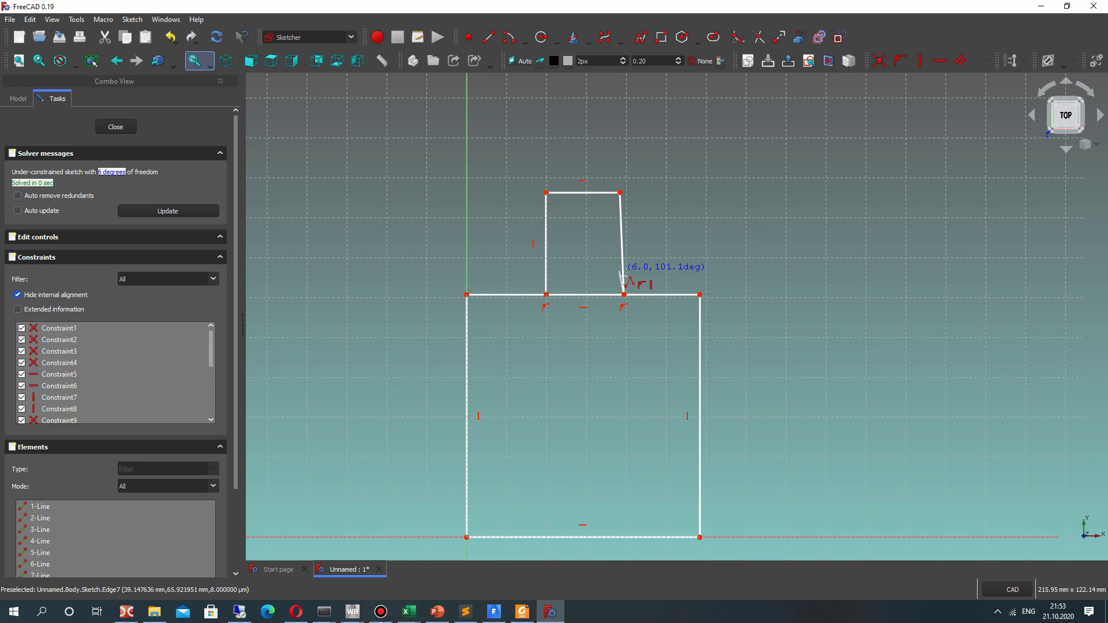
right_click(659, 268)
Step: Make the tab's right edge vertical and trim the top-edge segment beneath the tab
click(623, 267)
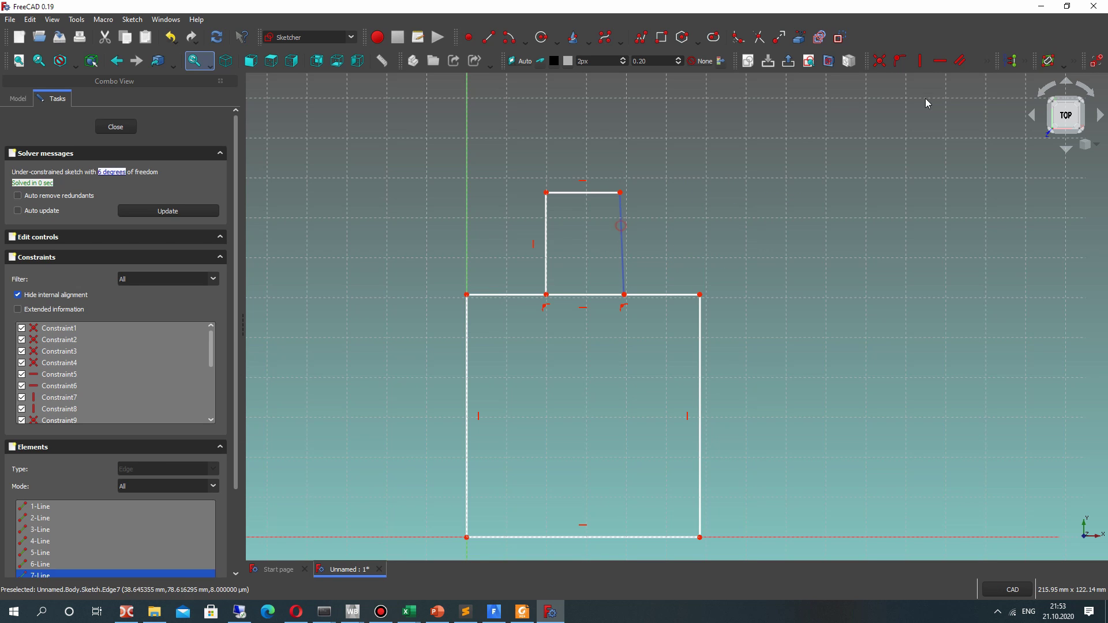
key(v)
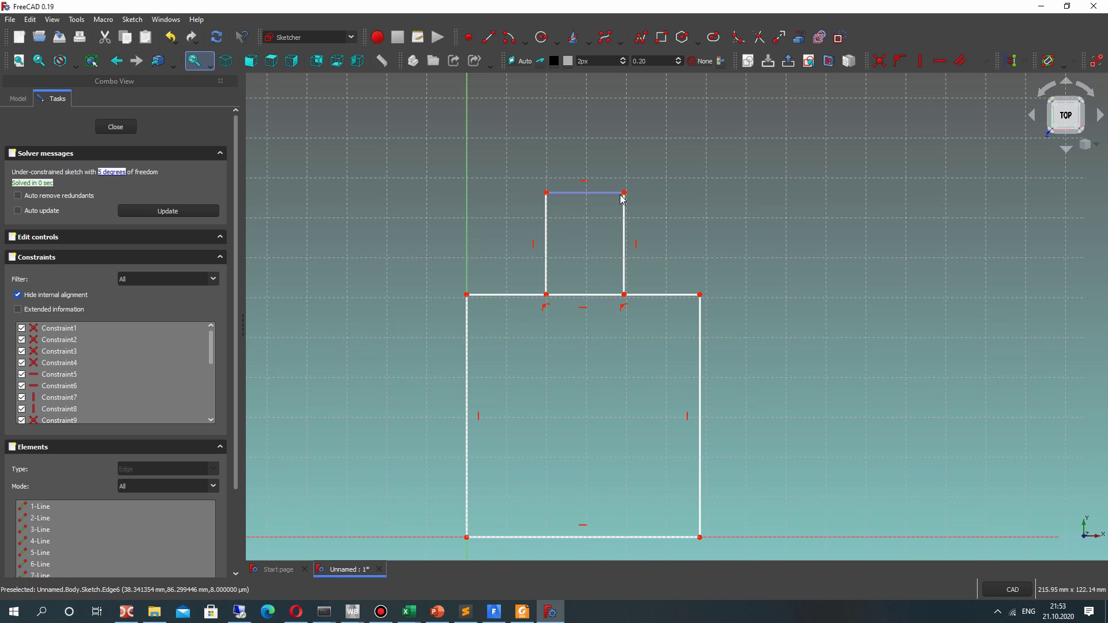
click(758, 39)
click(600, 295)
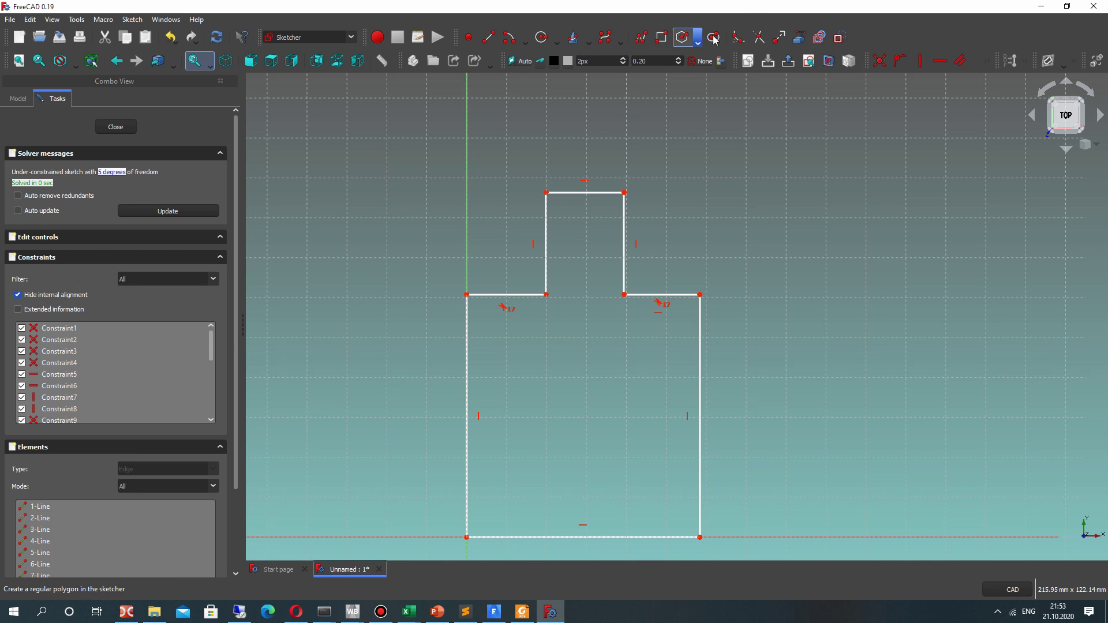
Step: Fillet the tab's top-left and top-right corners
click(572, 199)
click(546, 217)
click(625, 211)
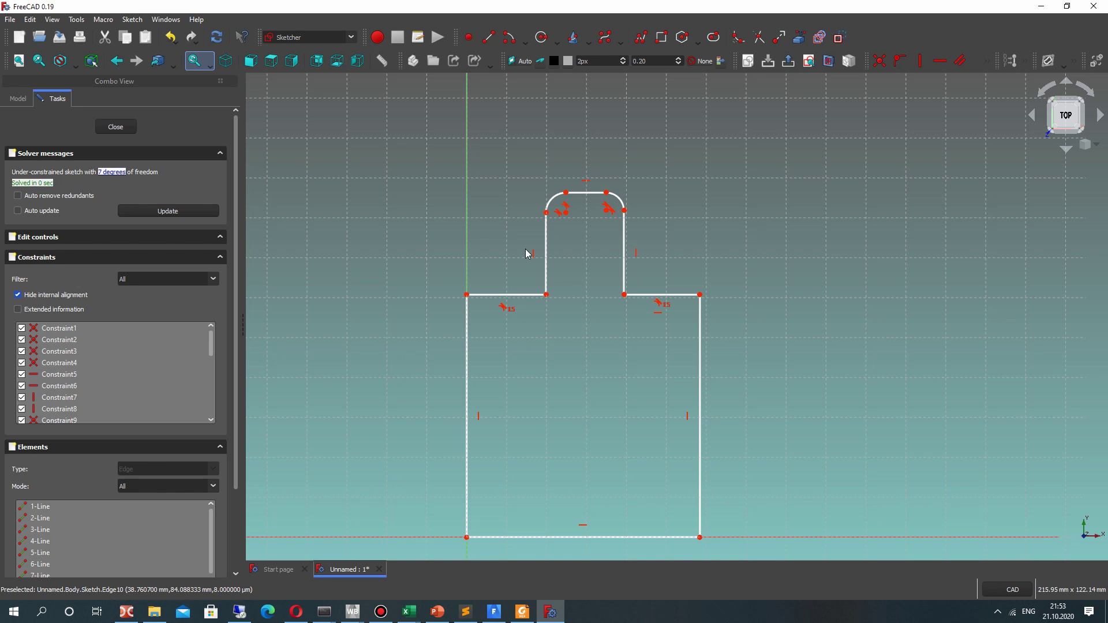
middle_drag(650, 349, 689, 303)
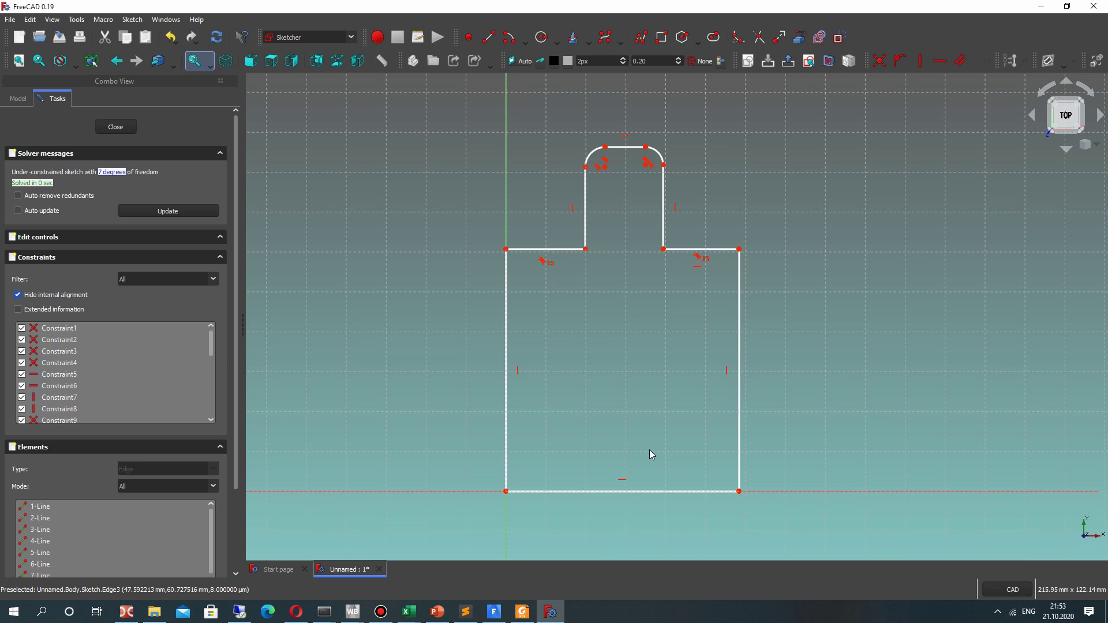
Step: Constrain the rectangle's right side to a 40 mm vertical distance
click(739, 310)
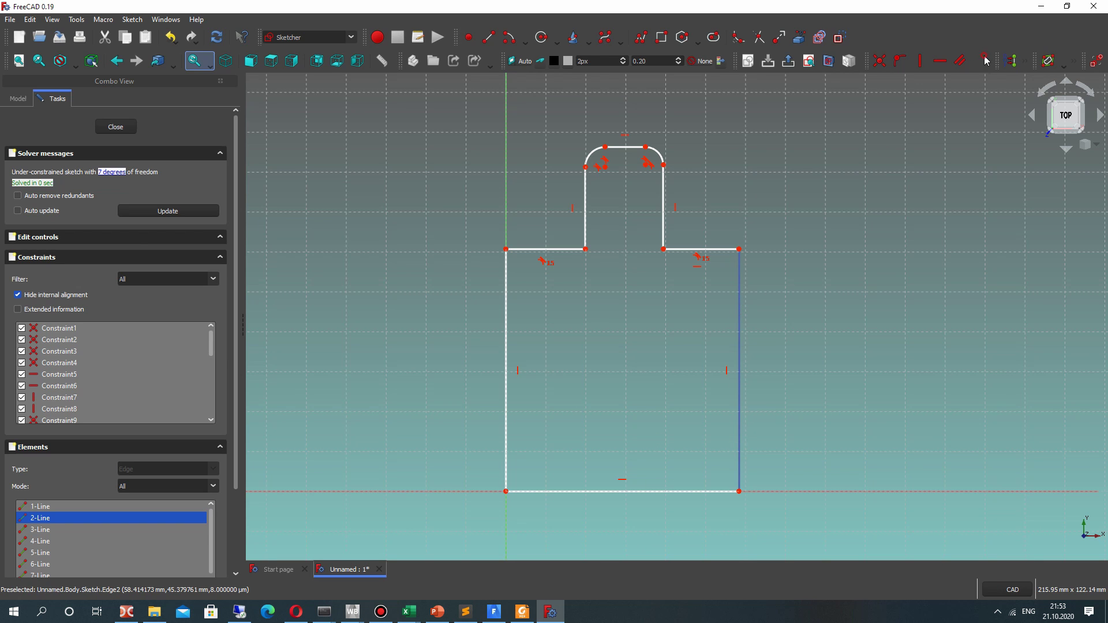
click(997, 78)
click(992, 69)
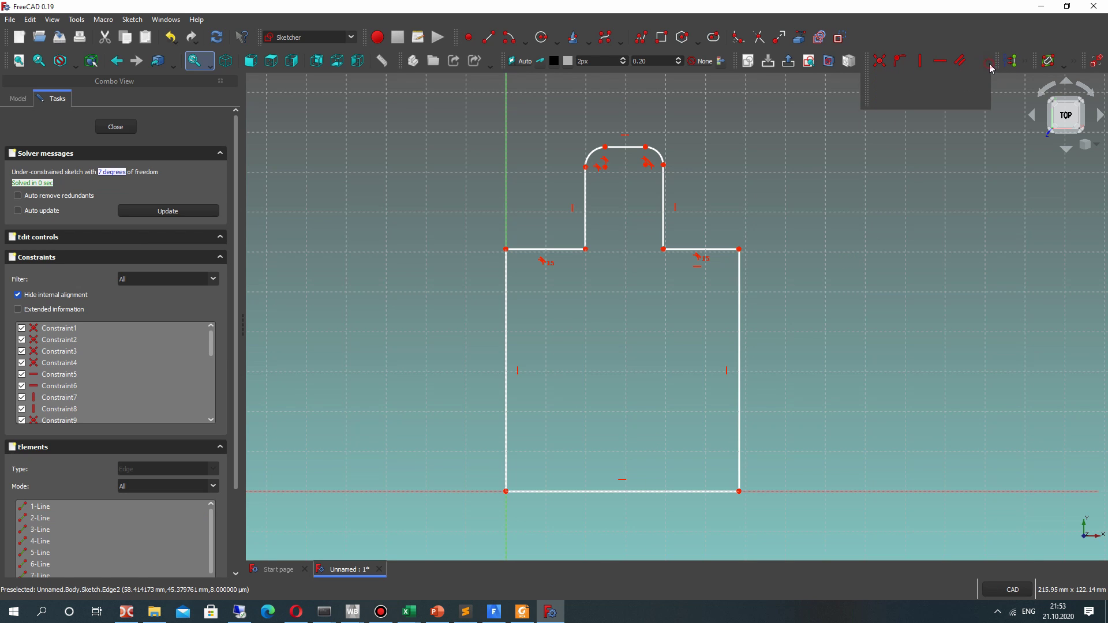
click(919, 103)
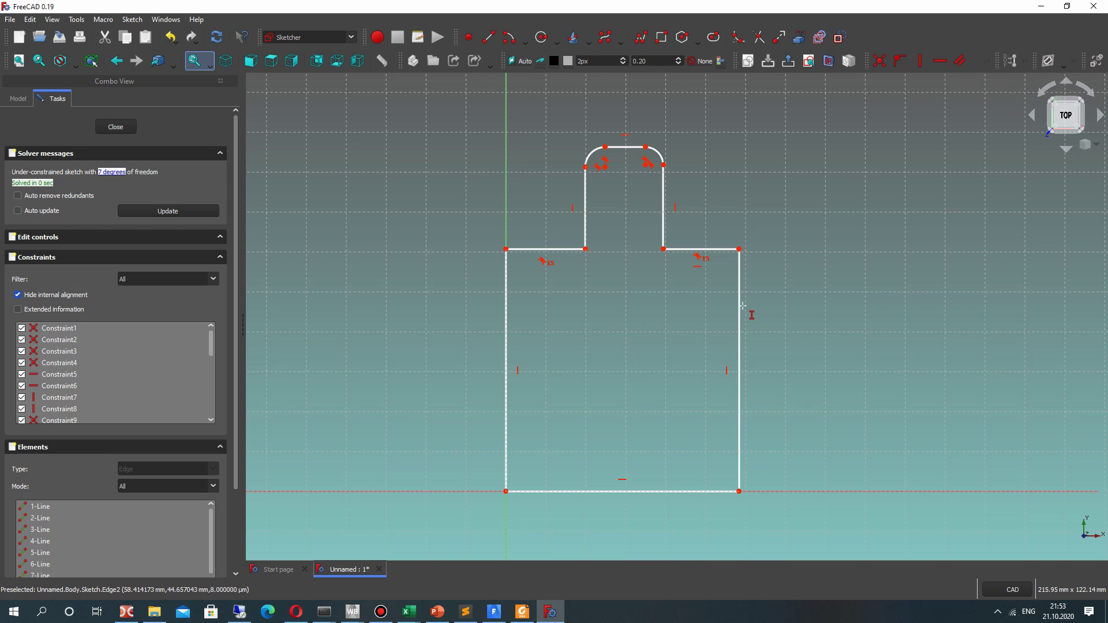
click(739, 313)
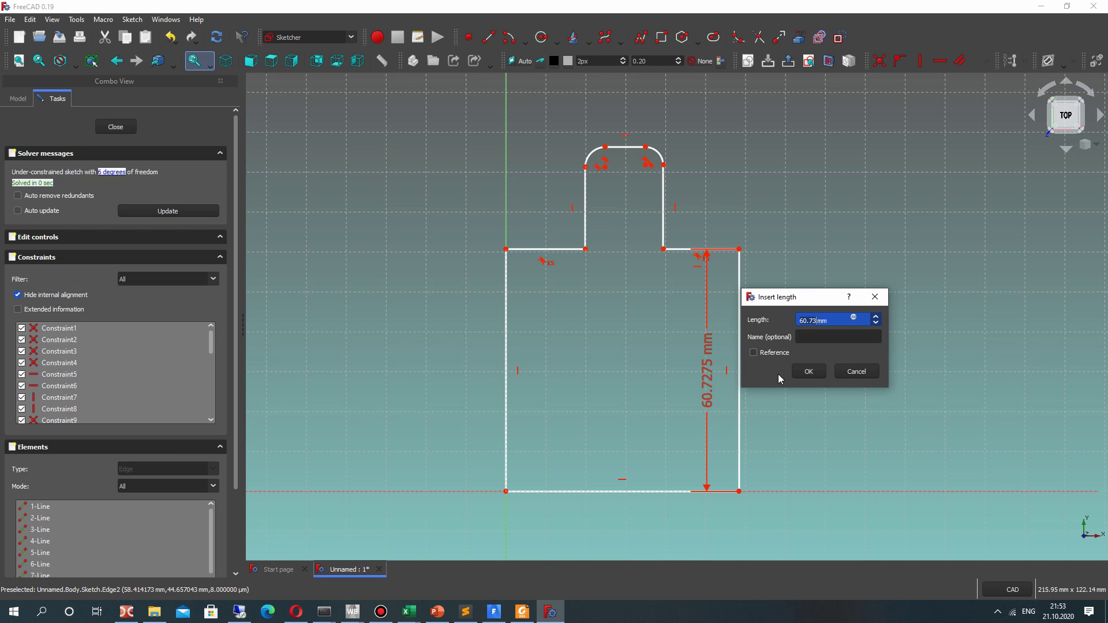
key(Return)
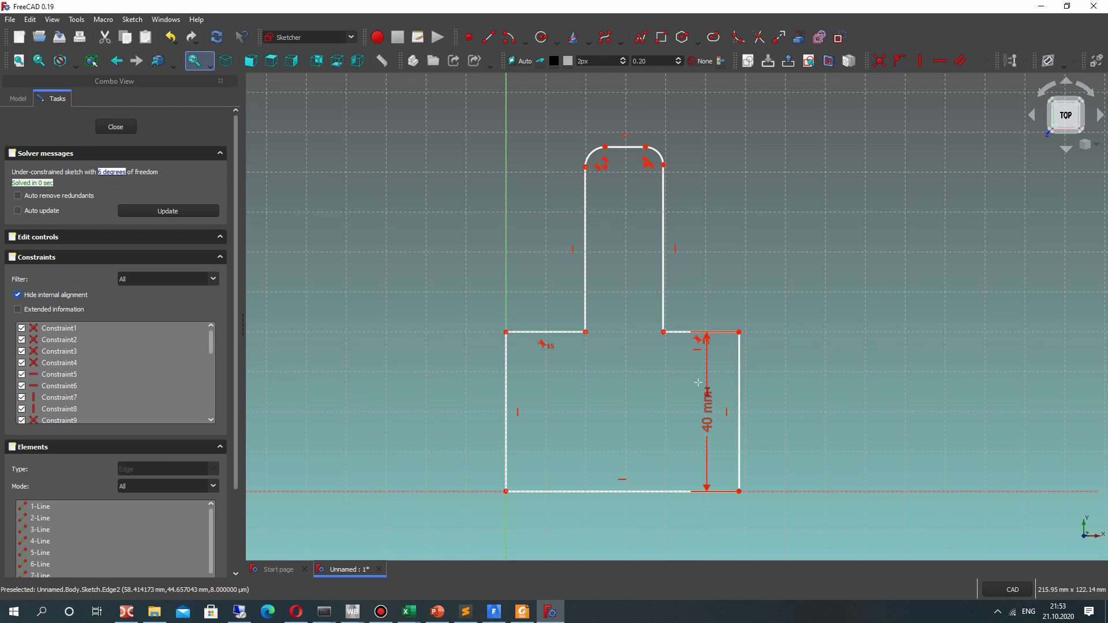
Step: Add a 20 mm height to the tab's right edge, then undo it
key(i)
click(665, 190)
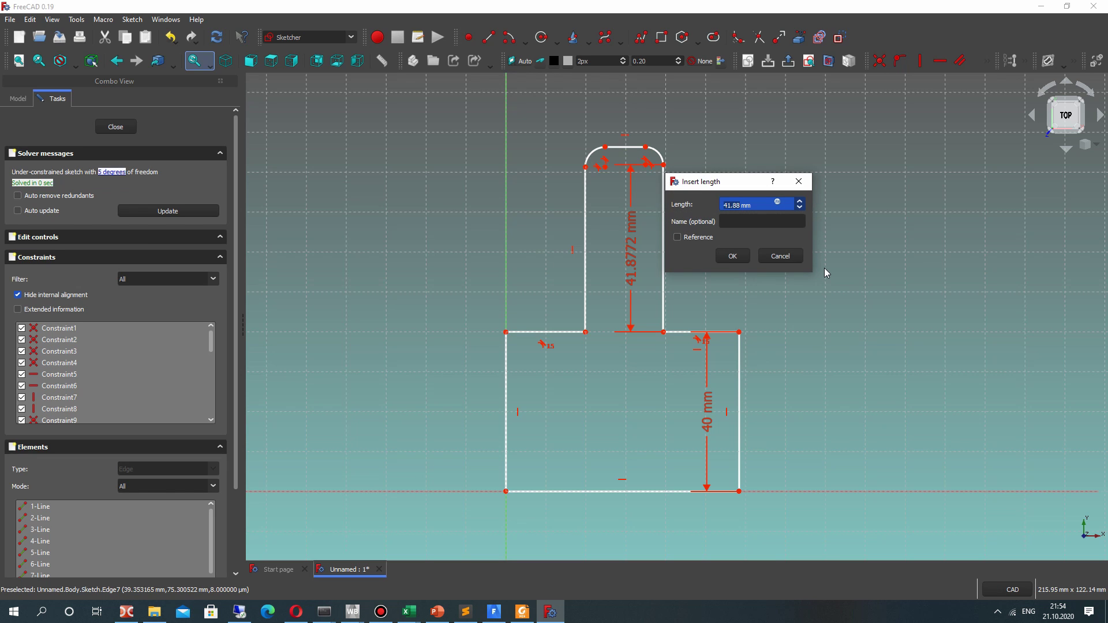
text(20)
key(Return)
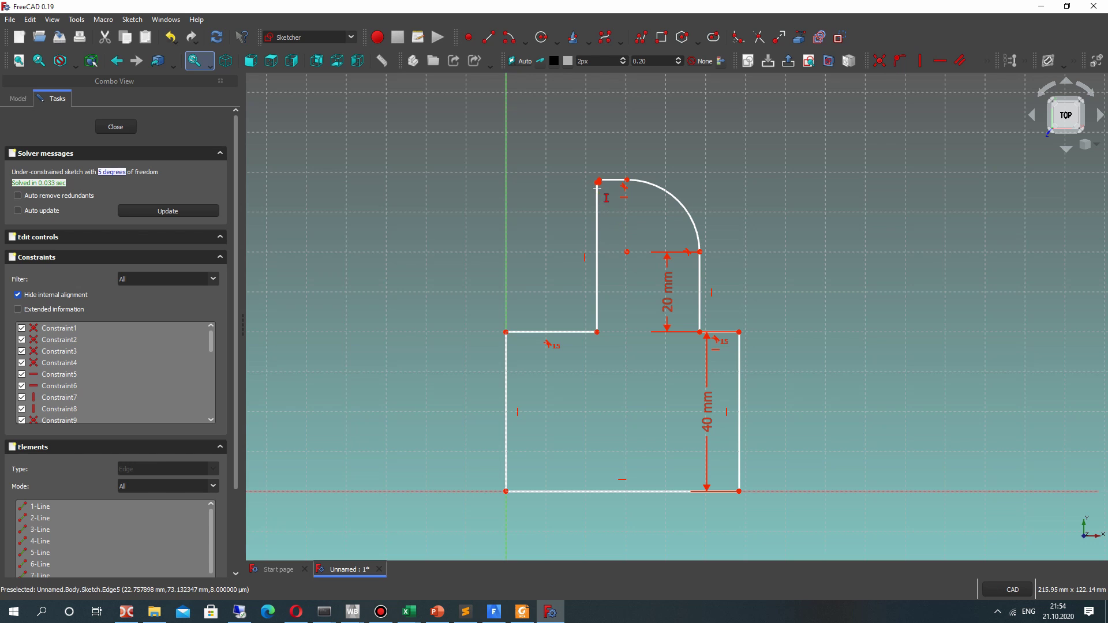
key(ctrl+z)
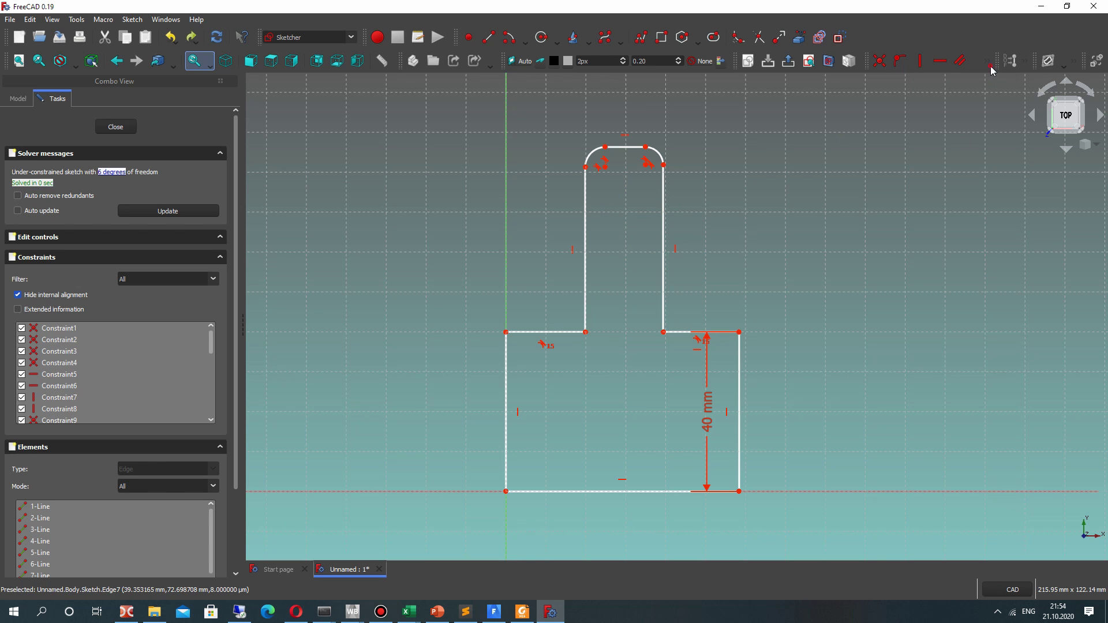
Step: Make the tab's left and right vertical sides equal in length
click(989, 64)
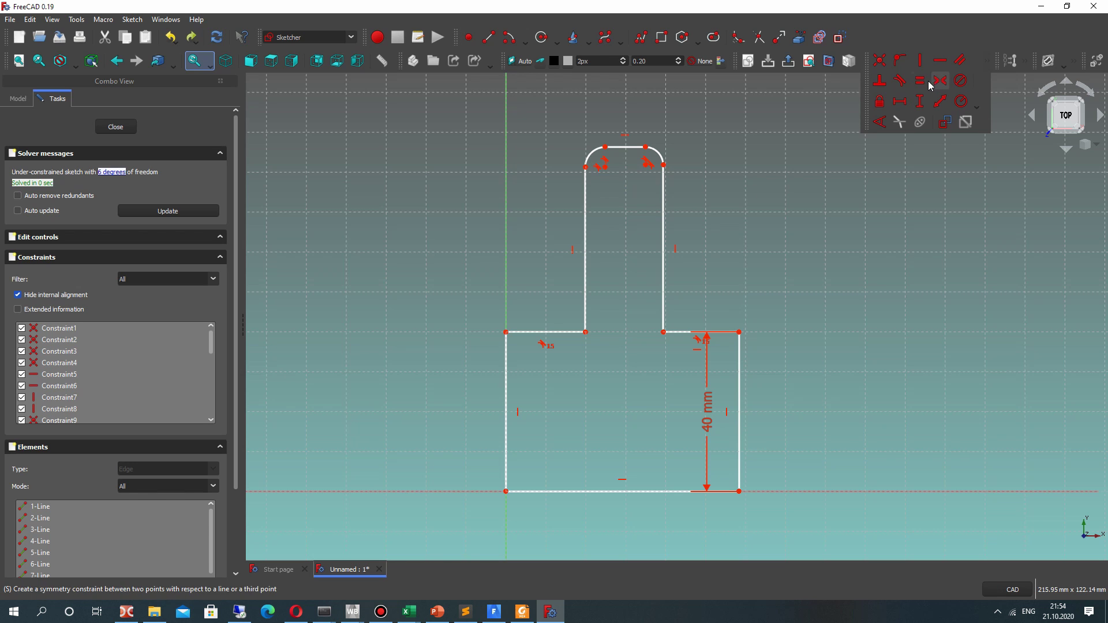
click(930, 85)
click(663, 207)
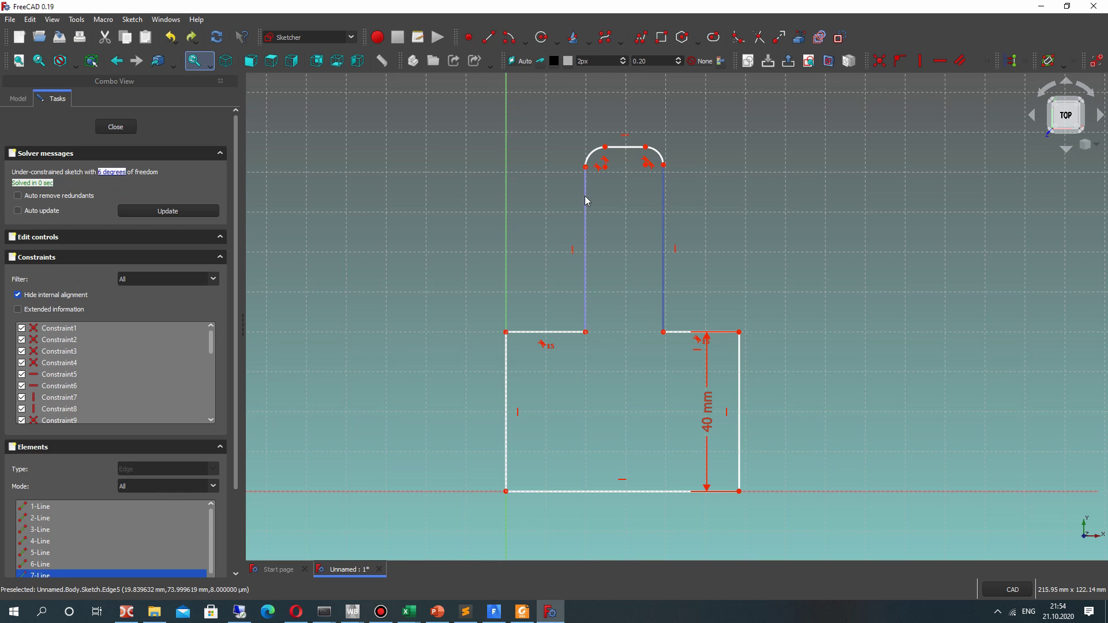
click(585, 200)
click(985, 65)
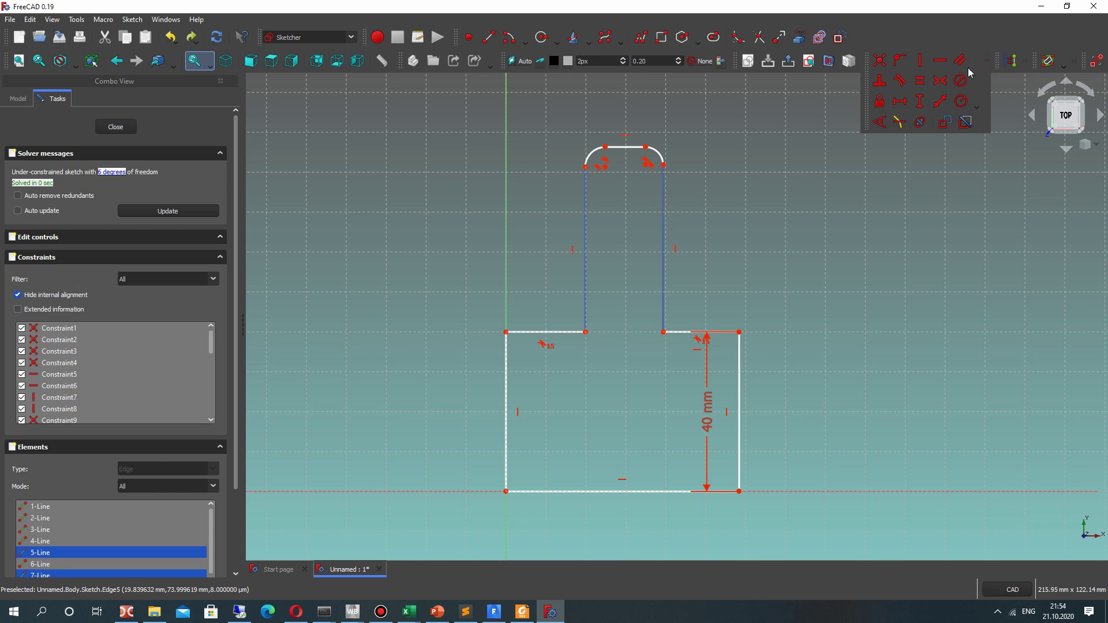
click(920, 101)
Step: Make the tab's two top fillet arcs equal
click(659, 153)
click(594, 153)
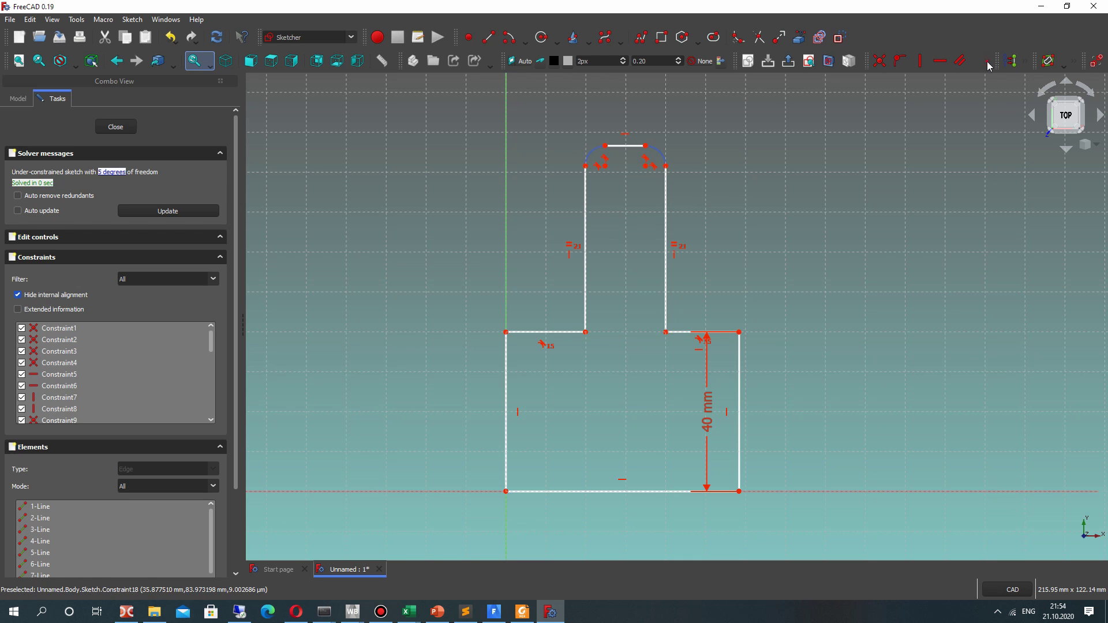
click(986, 66)
click(920, 81)
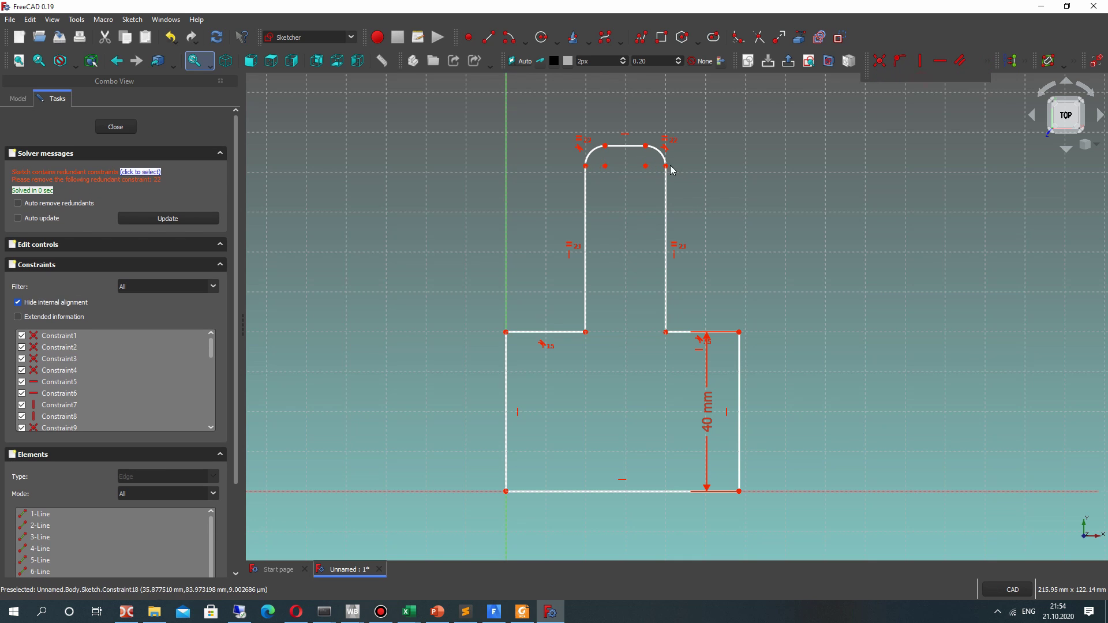
Step: Drag the tab's rounded top and delete the redundant constraint
scroll(58, 398, down, 6)
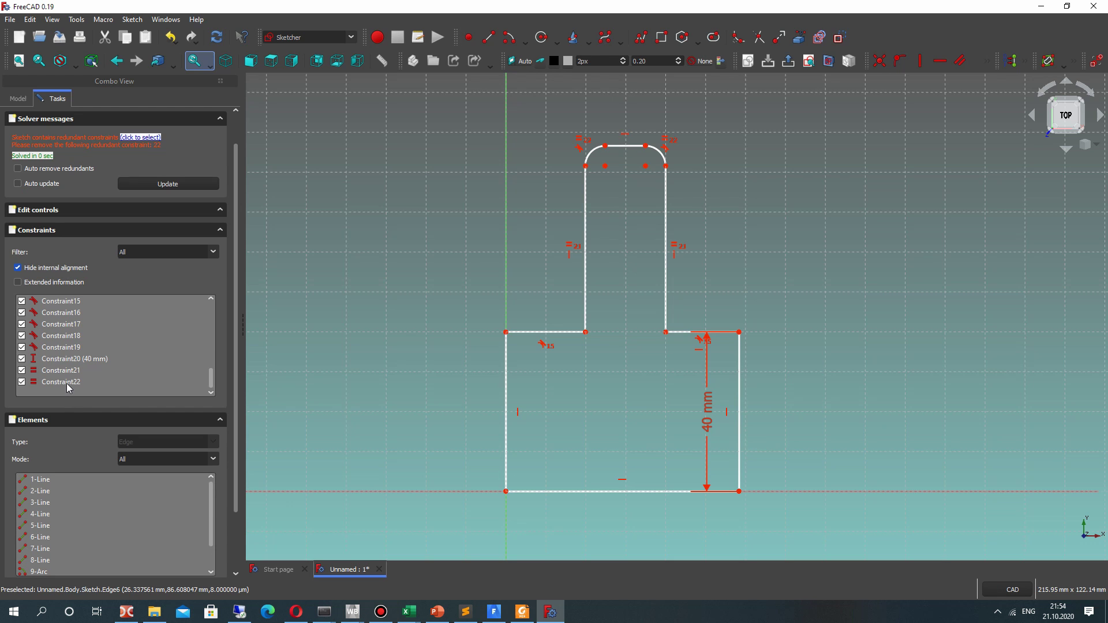
scroll(603, 134, up, 2)
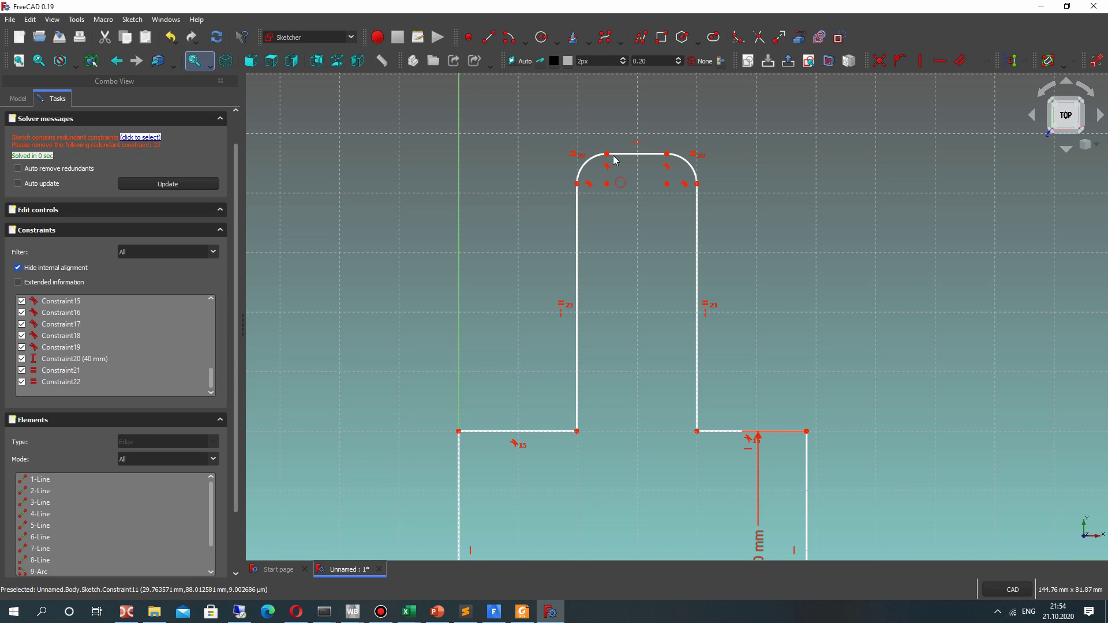
mouse_move(607, 156)
mouse_down()
mouse_move(614, 145)
mouse_move(604, 171)
mouse_move(620, 148)
mouse_up()
key(Delete)
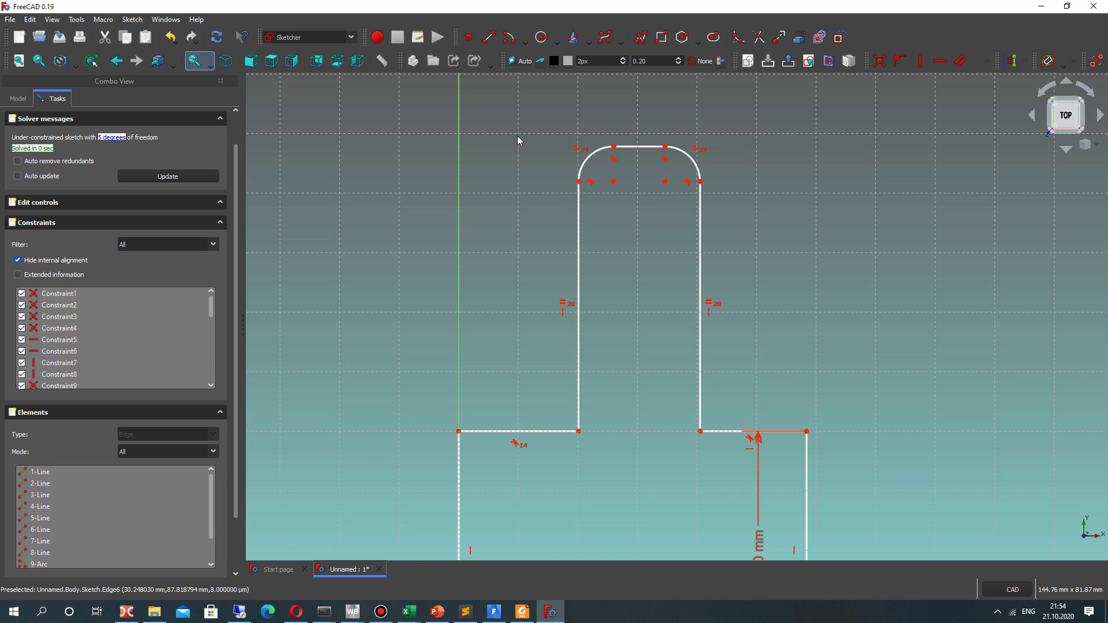
Step: Drag the tab's flat top and right side to reshape and widen the tab
drag(665, 148, 633, 132)
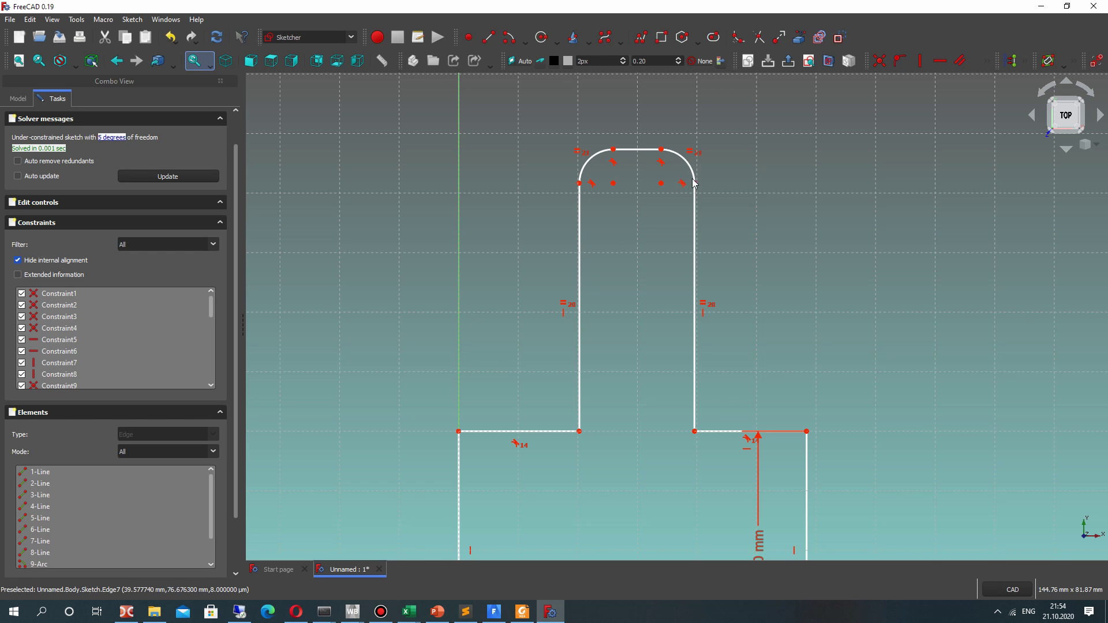
mouse_move(701, 191)
mouse_down()
mouse_move(711, 193)
mouse_move(699, 344)
mouse_move(750, 310)
mouse_move(729, 291)
mouse_up()
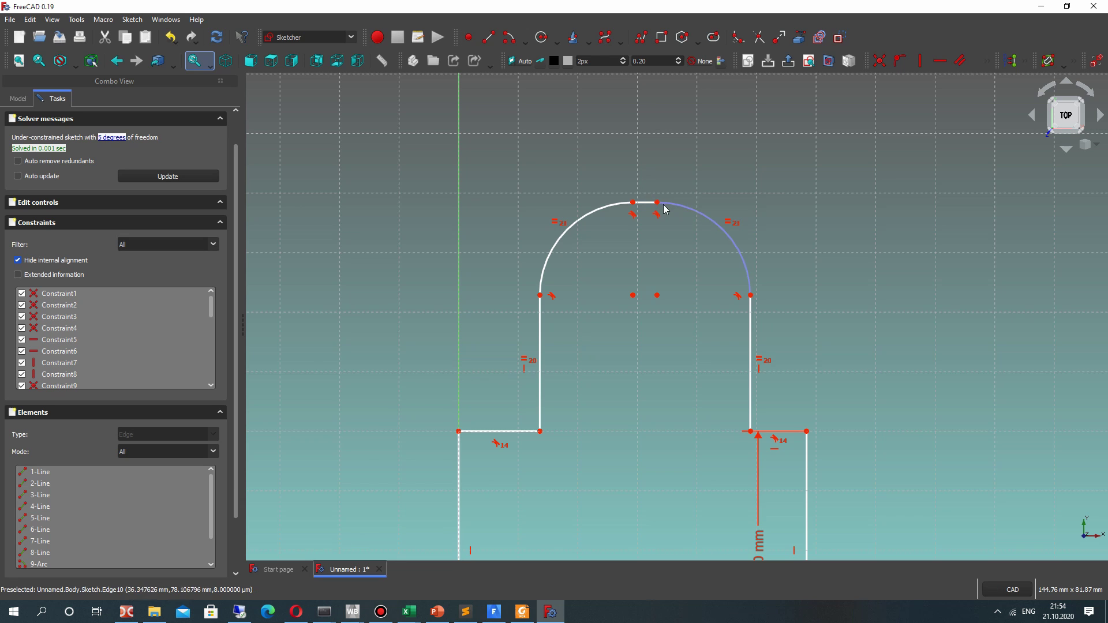
drag(658, 209, 685, 217)
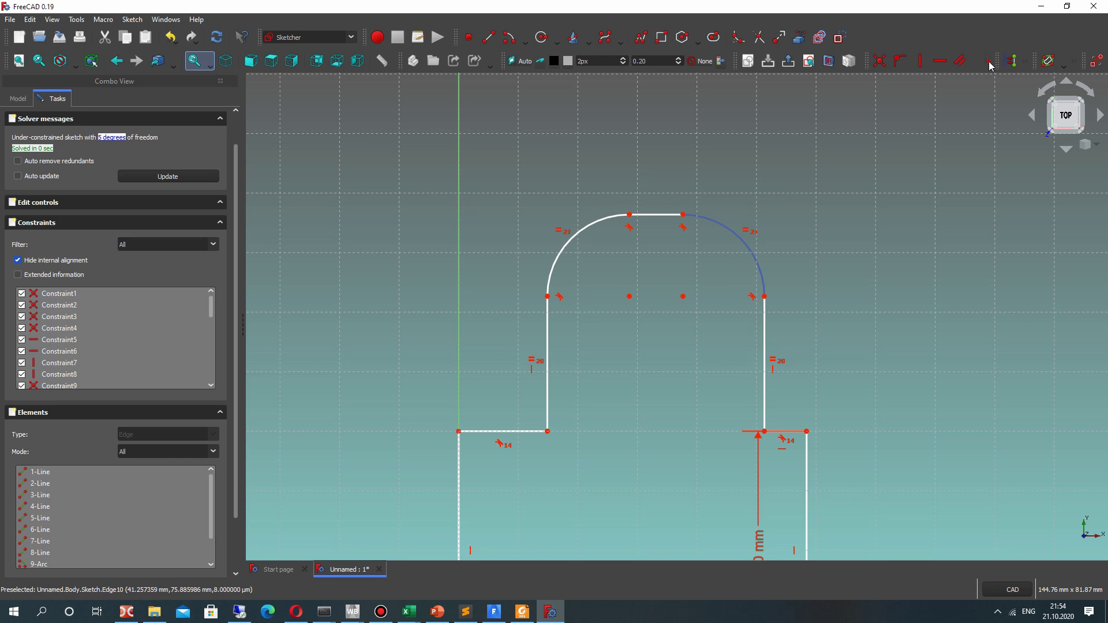
Step: Give the tab's right arc an 8 mm radius, then select both ledges beside the tab
click(988, 61)
click(961, 102)
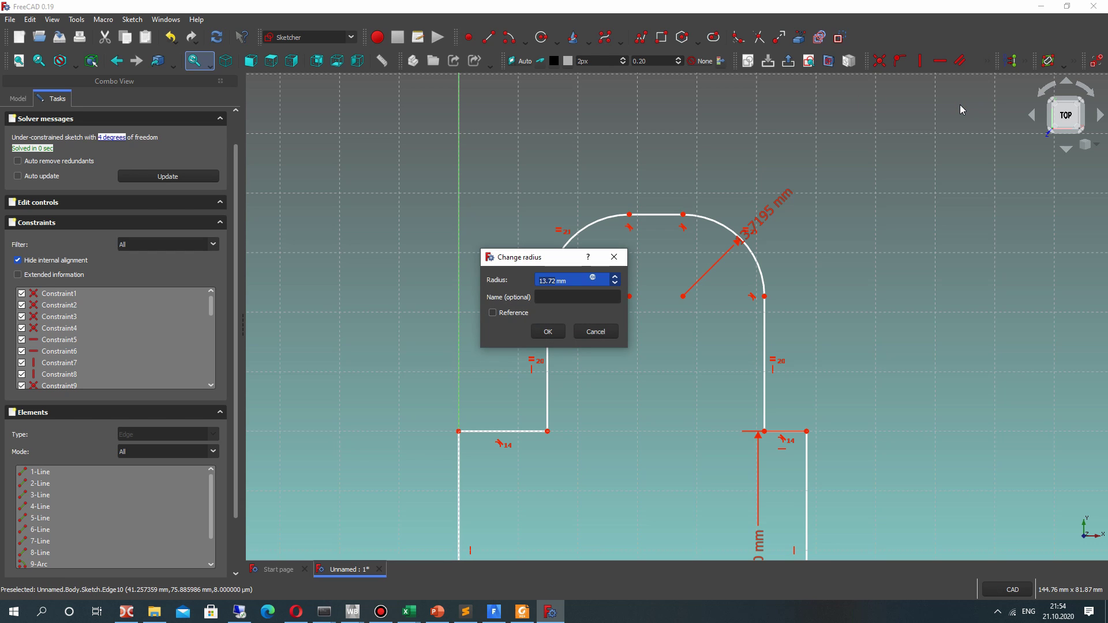
text(8)
key(Return)
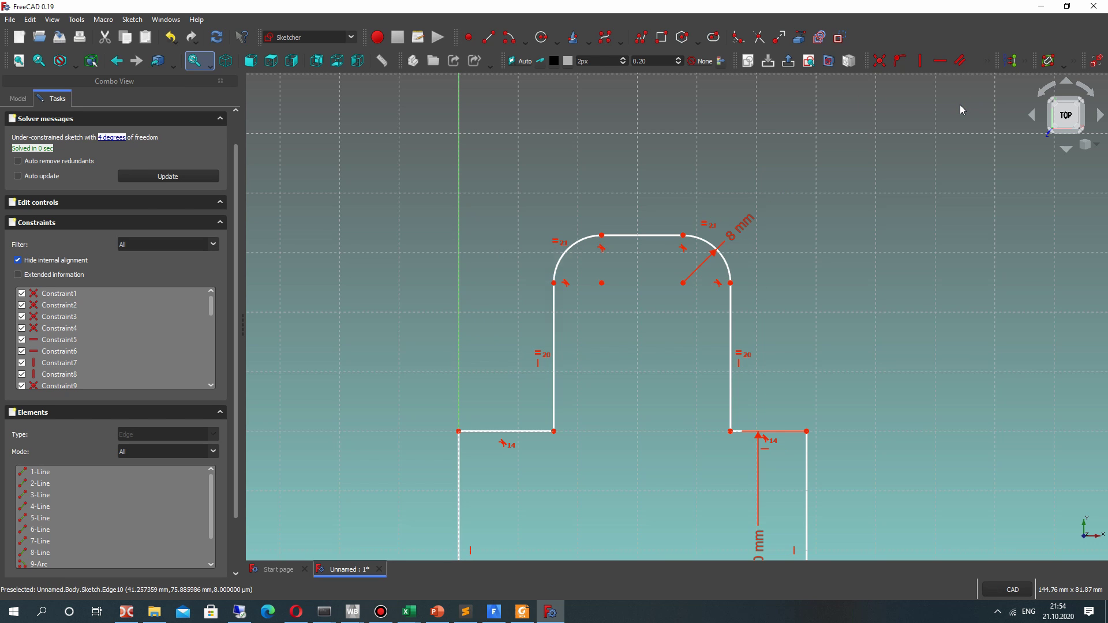
click(731, 433)
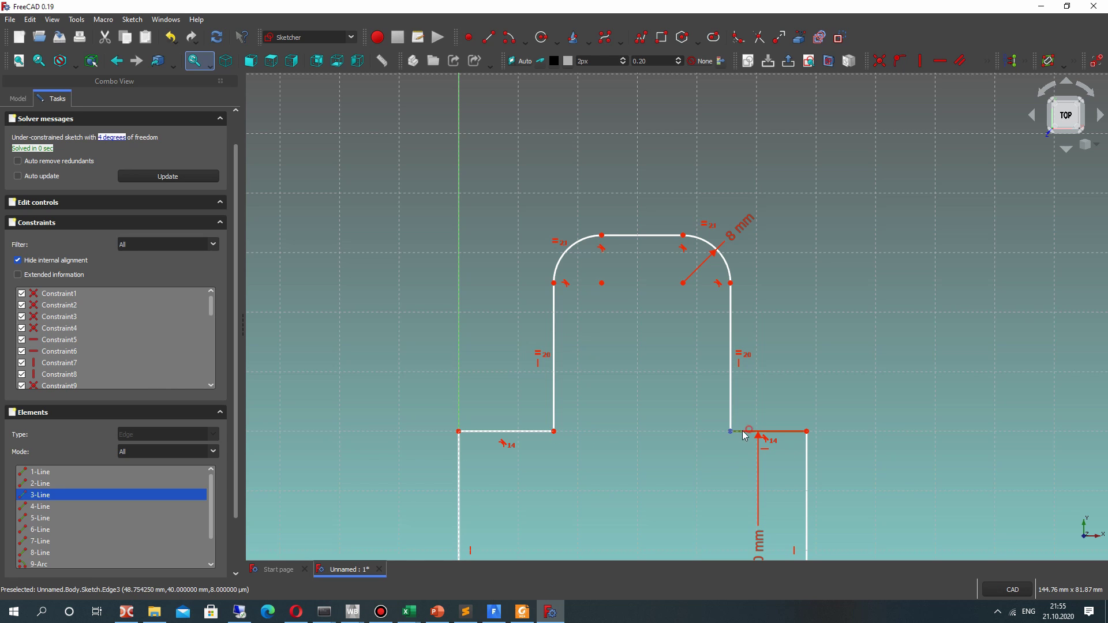
click(528, 431)
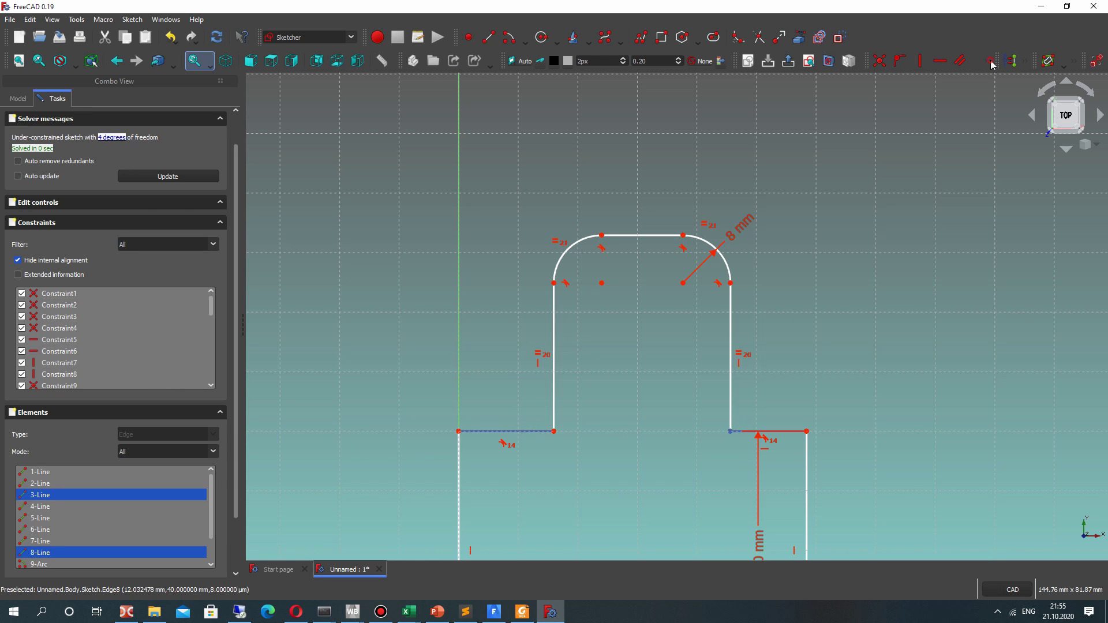
Step: Make the ledges on both sides of the tab equal in length
click(991, 64)
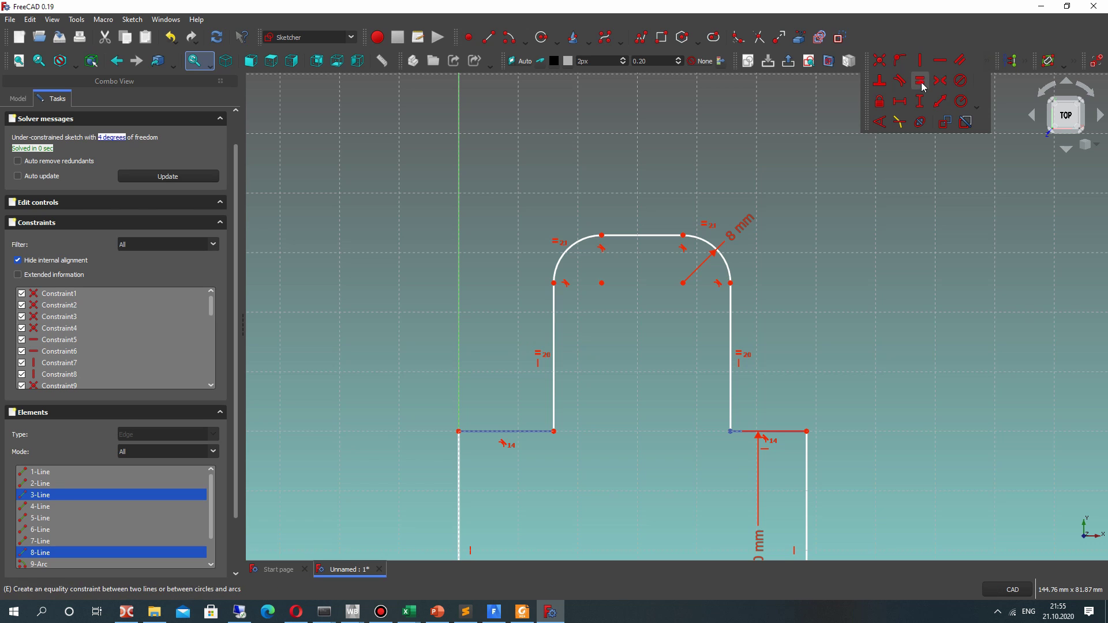
click(923, 85)
click(605, 321)
middle_drag(652, 477, 683, 406)
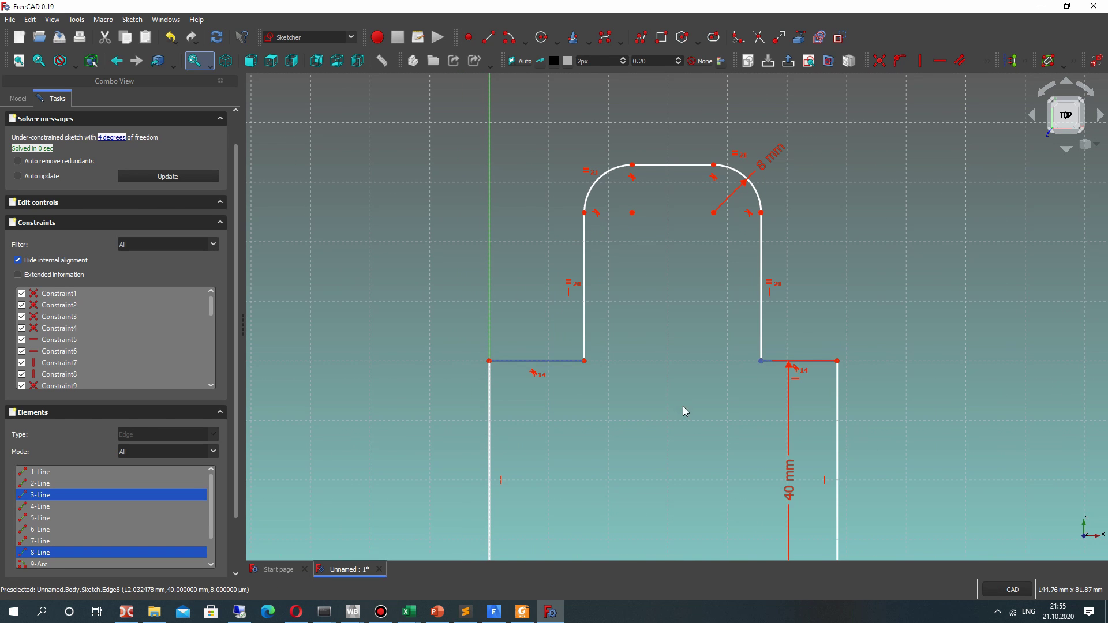
click(781, 361)
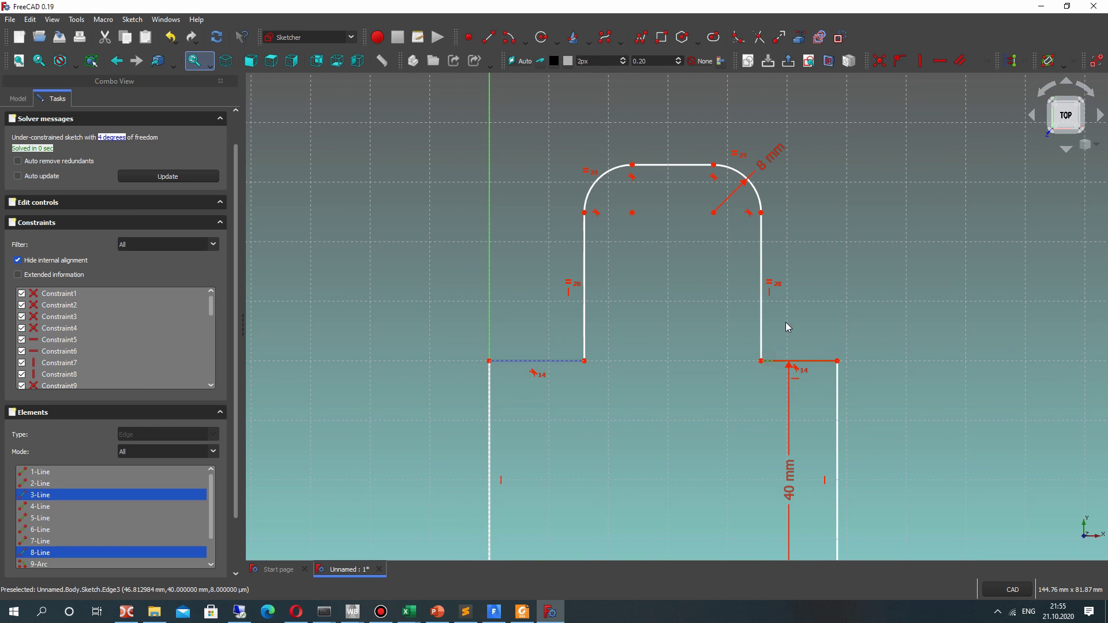
click(987, 61)
click(926, 84)
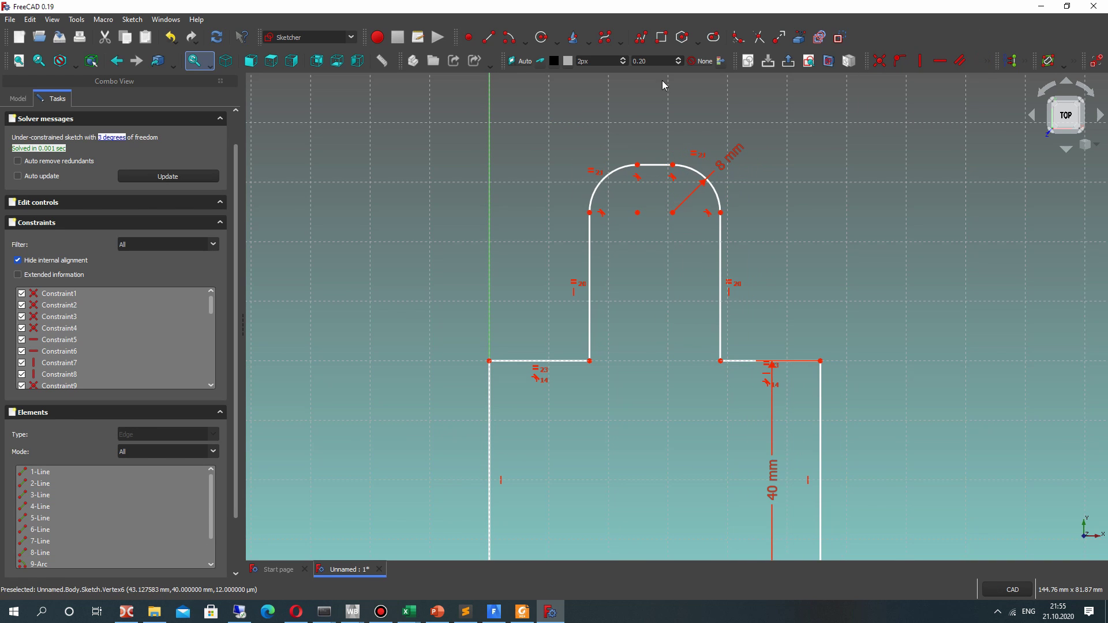
Step: Dimension the tab's width between its vertical sides as 20 mm
click(626, 168)
key(Escape)
click(988, 64)
click(898, 101)
key(Return)
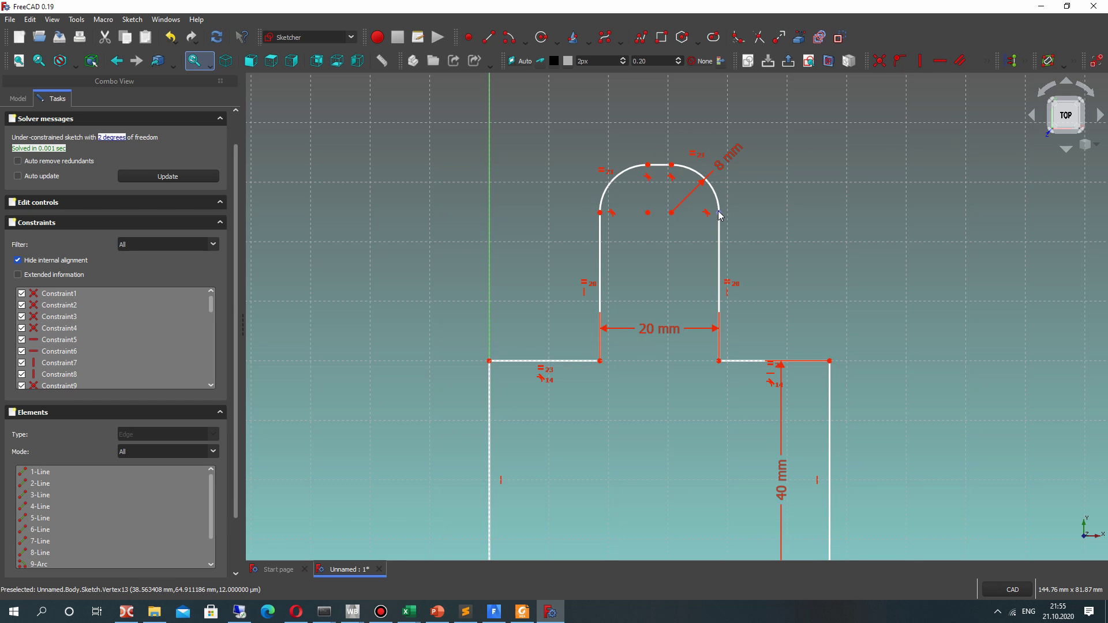
Step: Dimension the tab's right vertical side, changing it from 20 mm to 15 mm
click(719, 243)
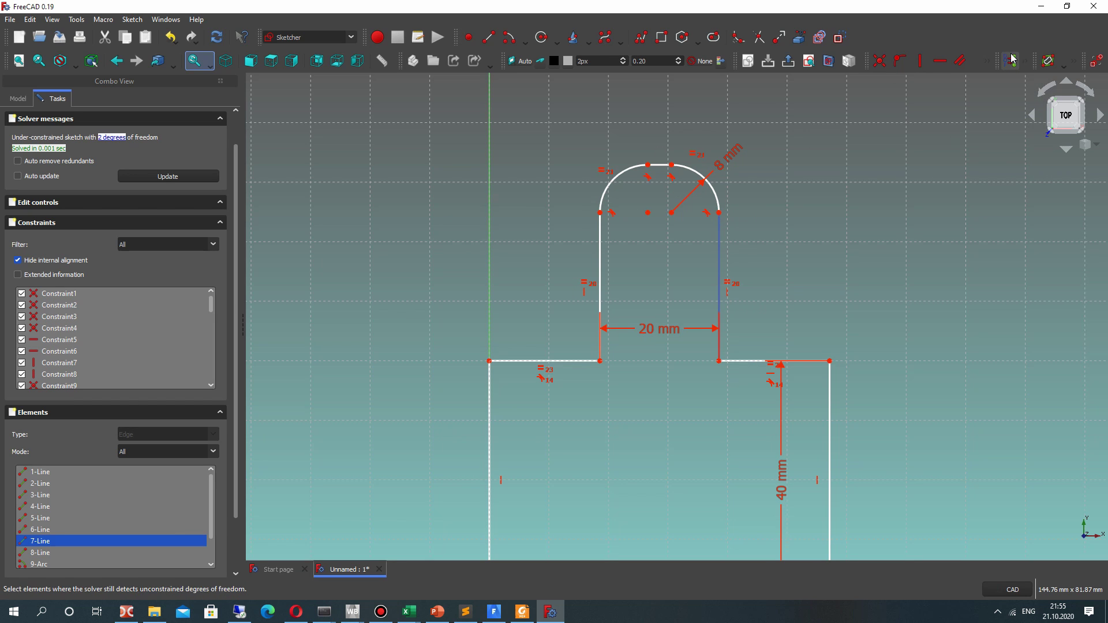
click(988, 60)
click(923, 104)
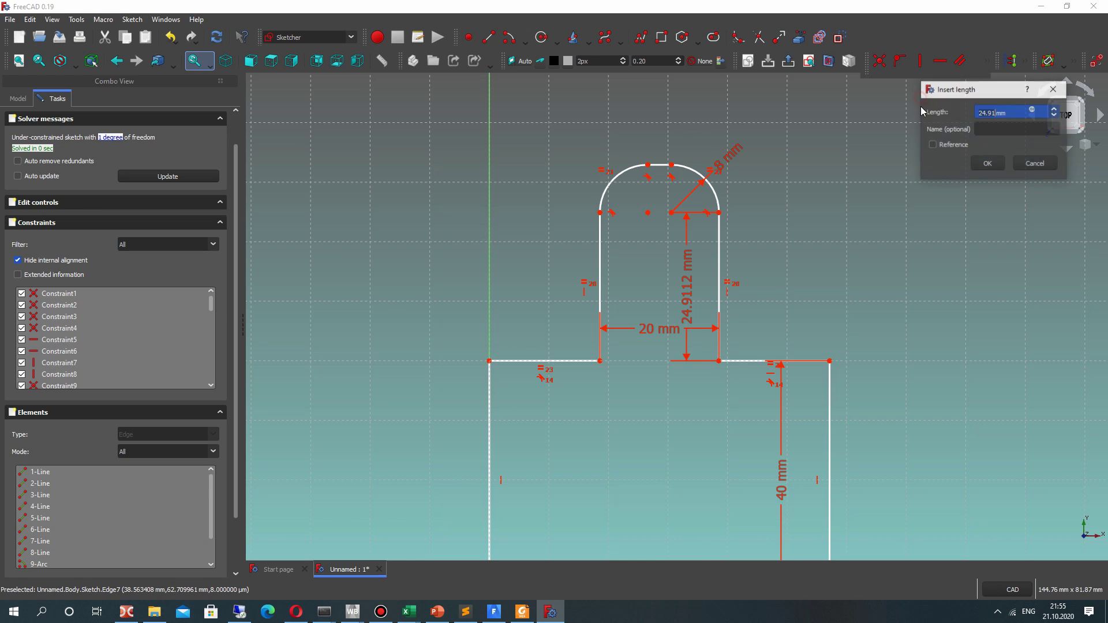
key(Return)
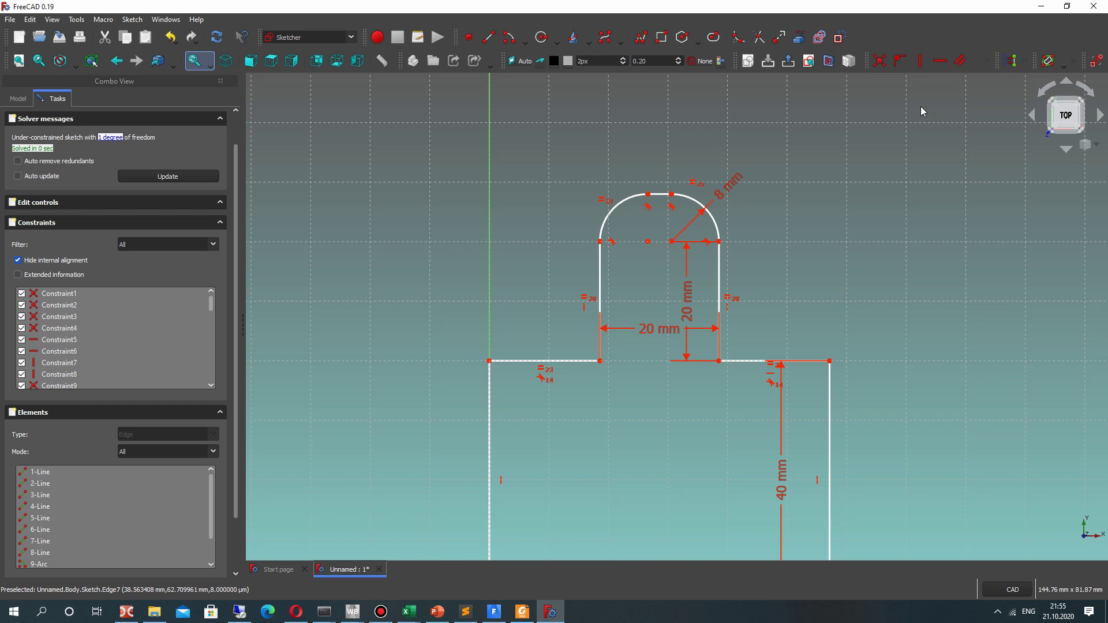
scroll(698, 300, down, 3)
scroll(664, 270, up, 2)
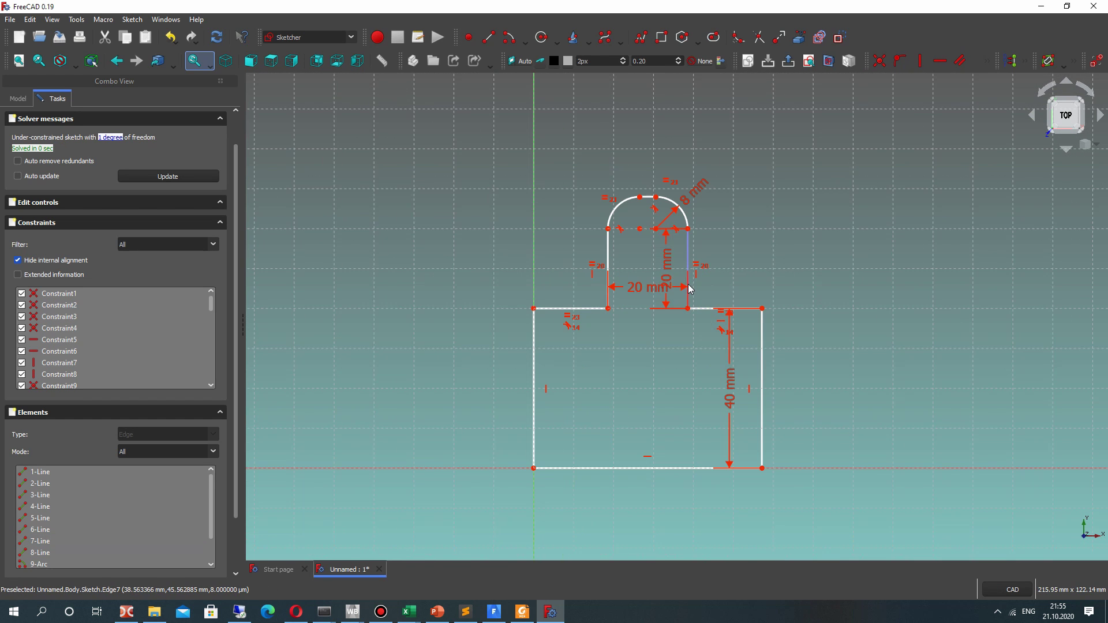
double_click(665, 270)
text(1mm)
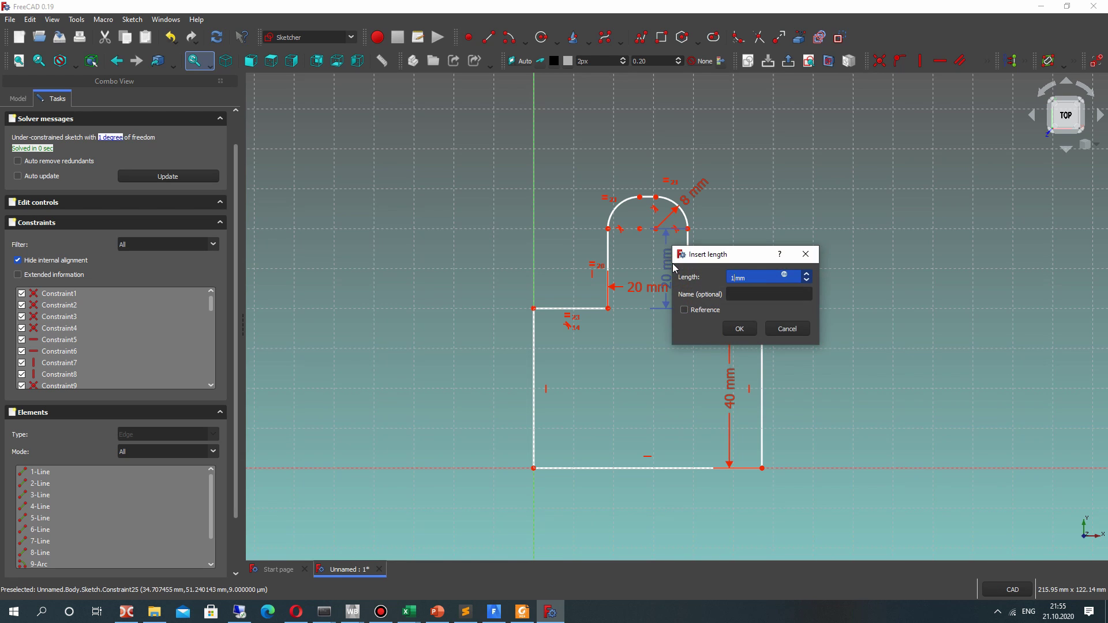
text(5)
key(Return)
drag(673, 276, 820, 281)
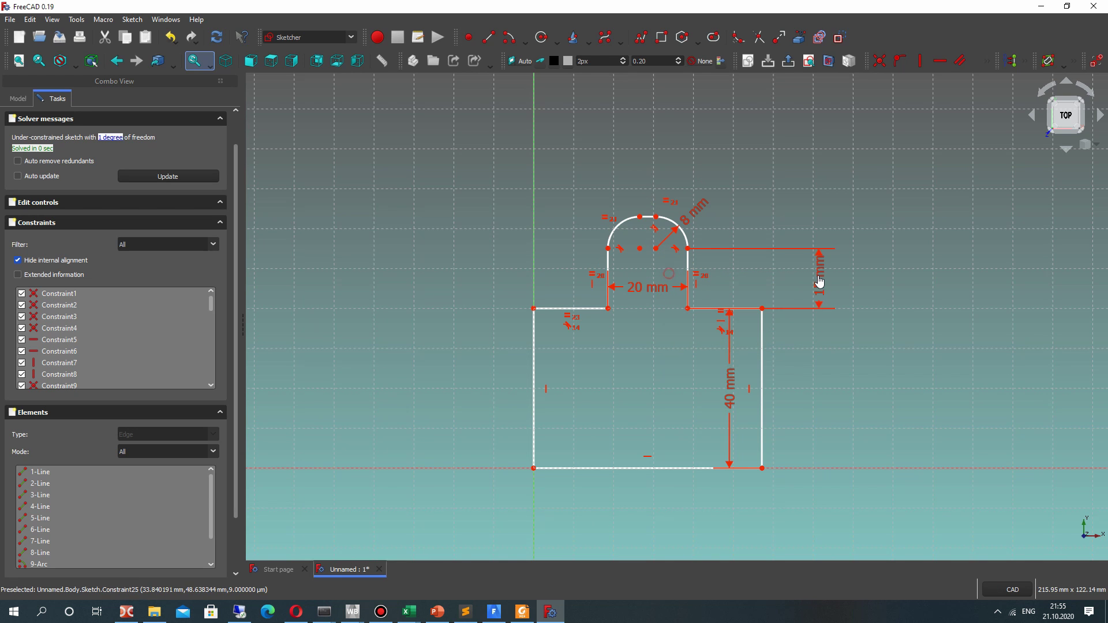
drag(687, 253, 702, 249)
Step: Set the rectangle's bottom edge to 50 mm wide, fully constraining the sketch
click(718, 468)
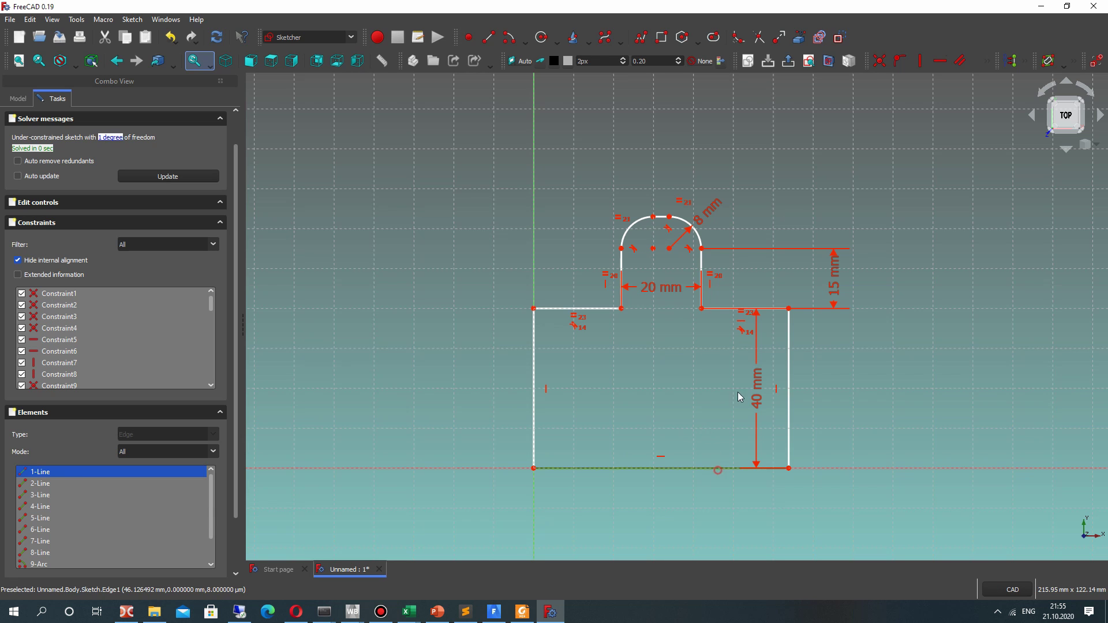
click(988, 62)
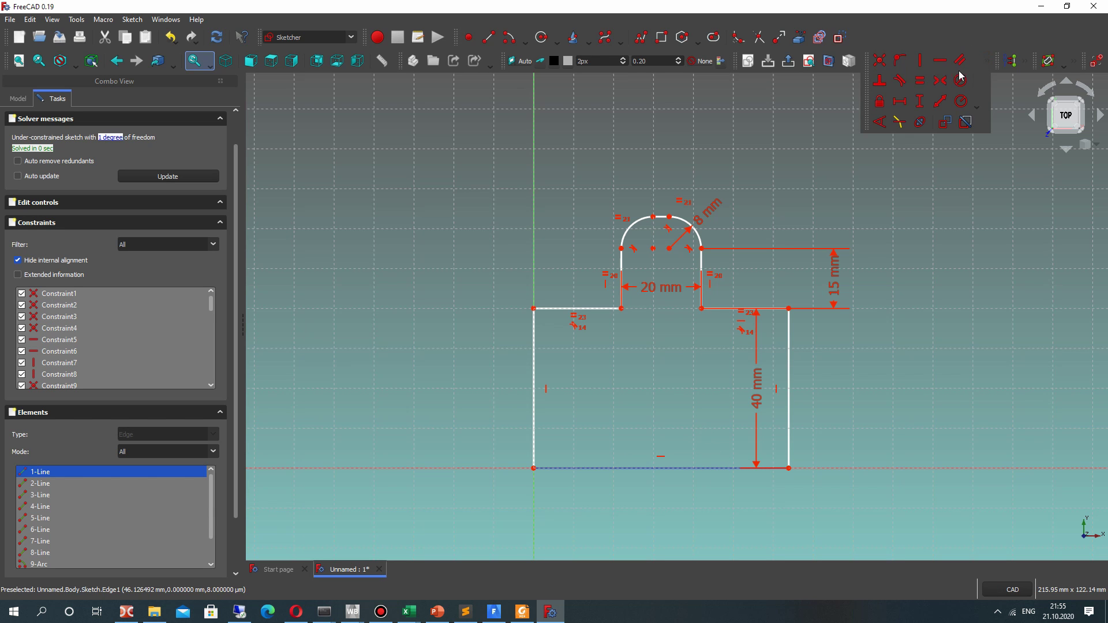
click(898, 108)
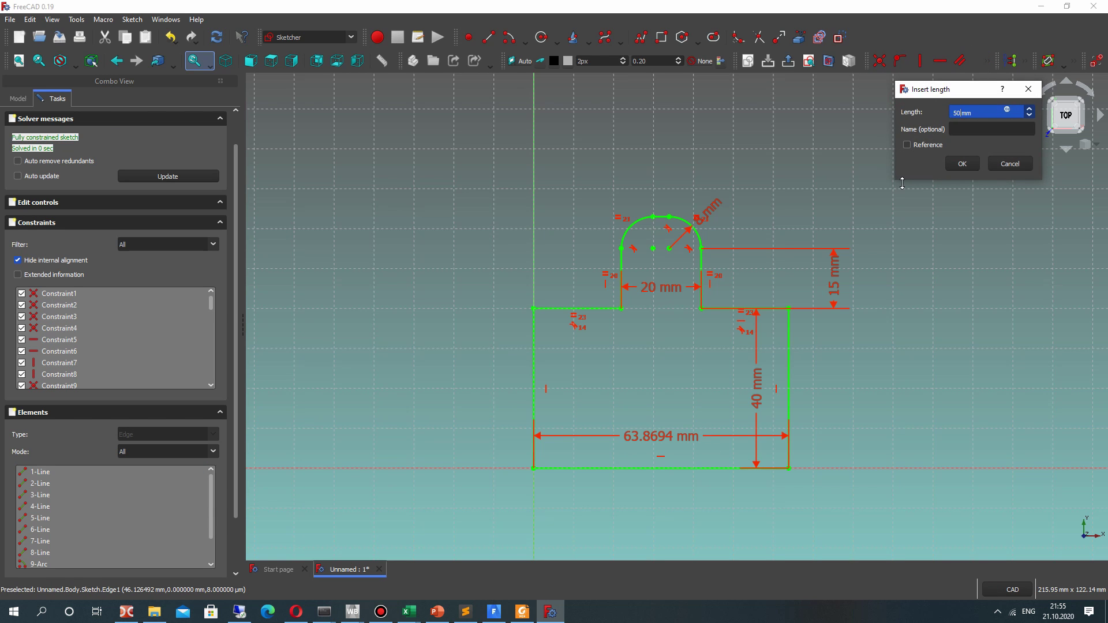
key(Return)
middle_drag(625, 380, 658, 310)
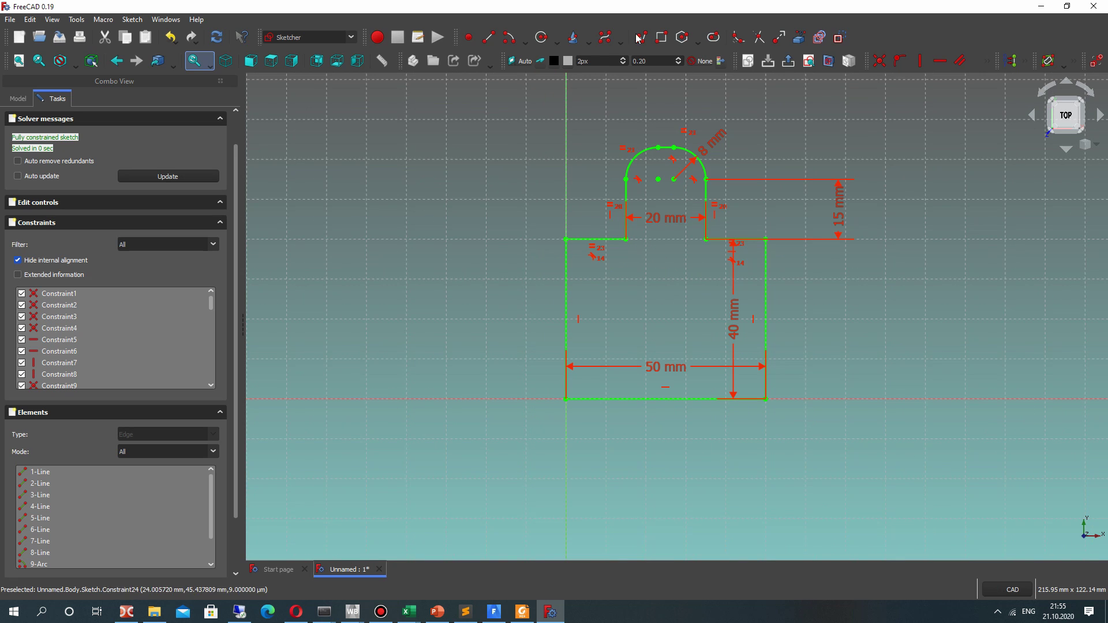
Step: Draw a circle inside the tab's rounded top
click(537, 36)
scroll(664, 170, up, 5)
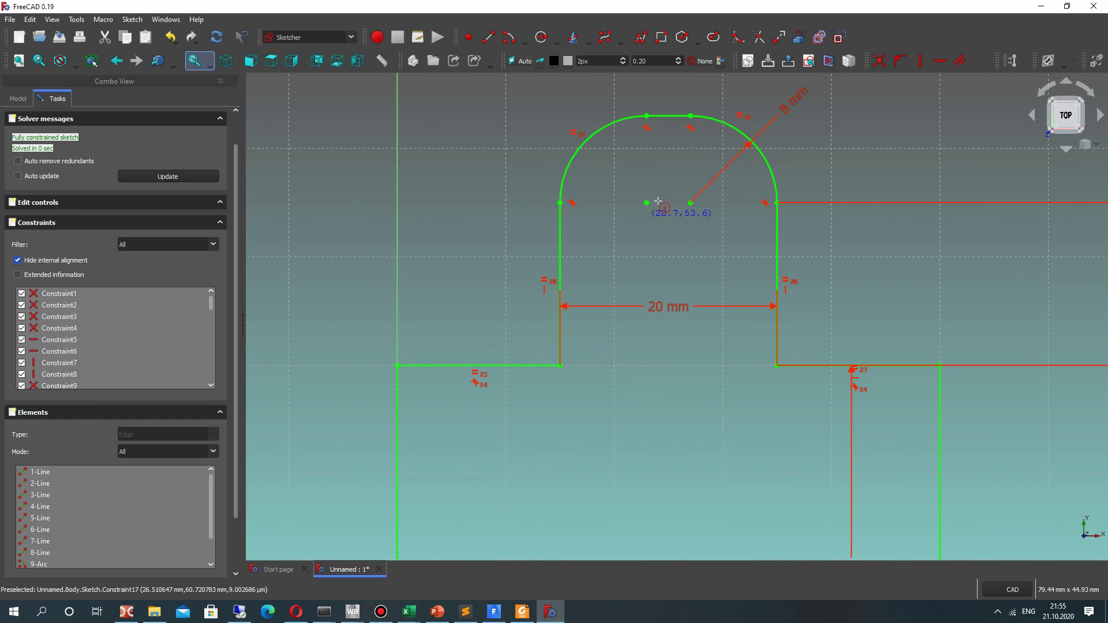
click(668, 241)
click(678, 191)
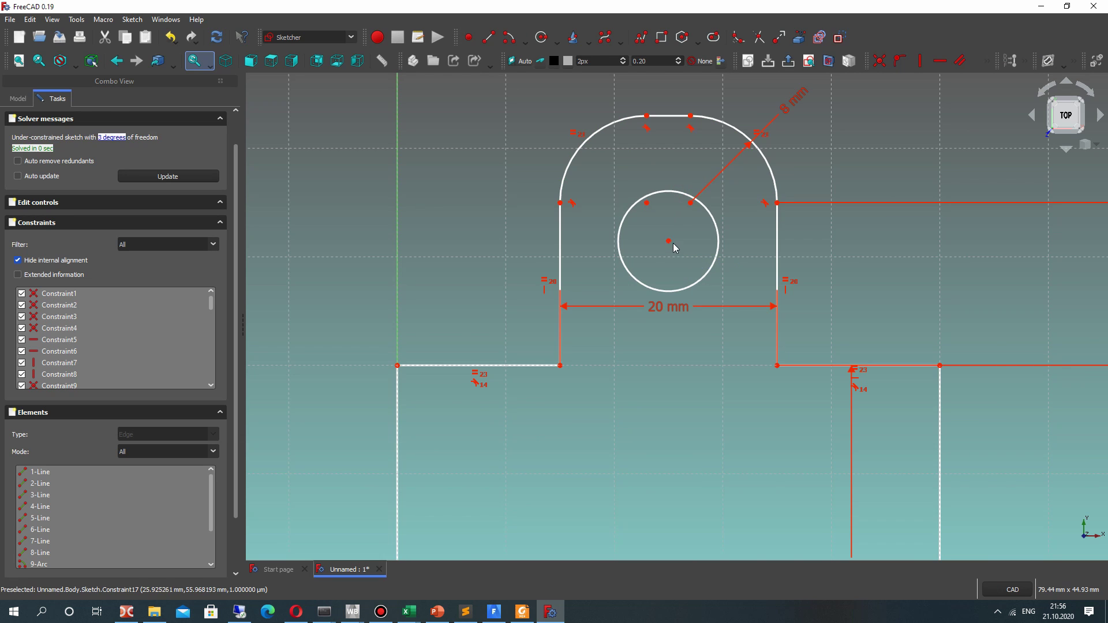
drag(669, 241, 667, 209)
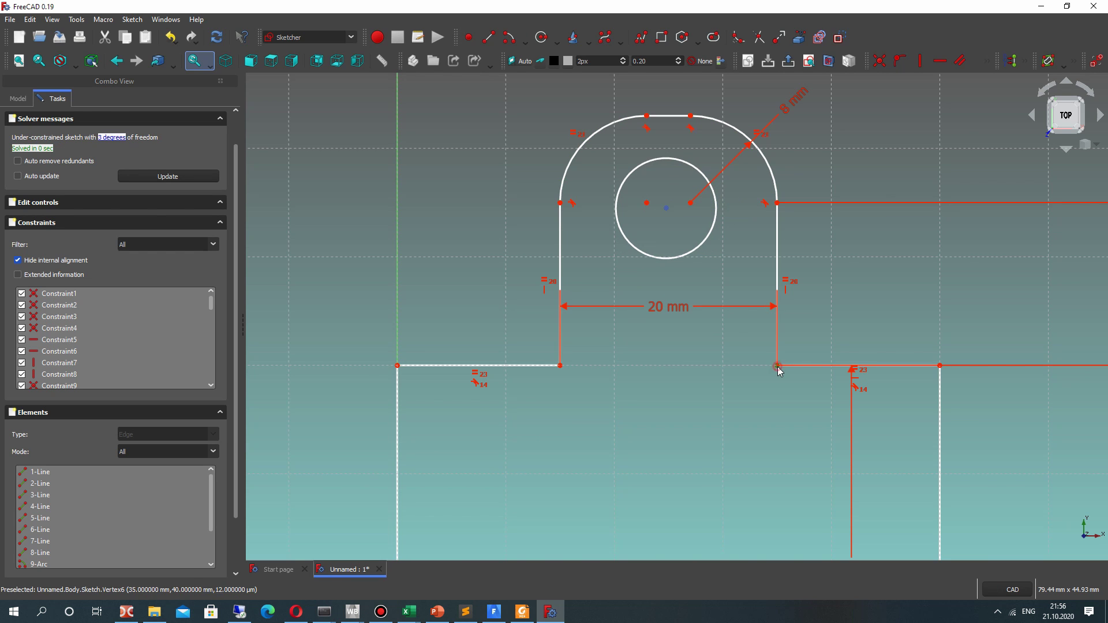
Step: Place the hole centre 15 mm above the base and give the hole a 4 mm radius
click(988, 61)
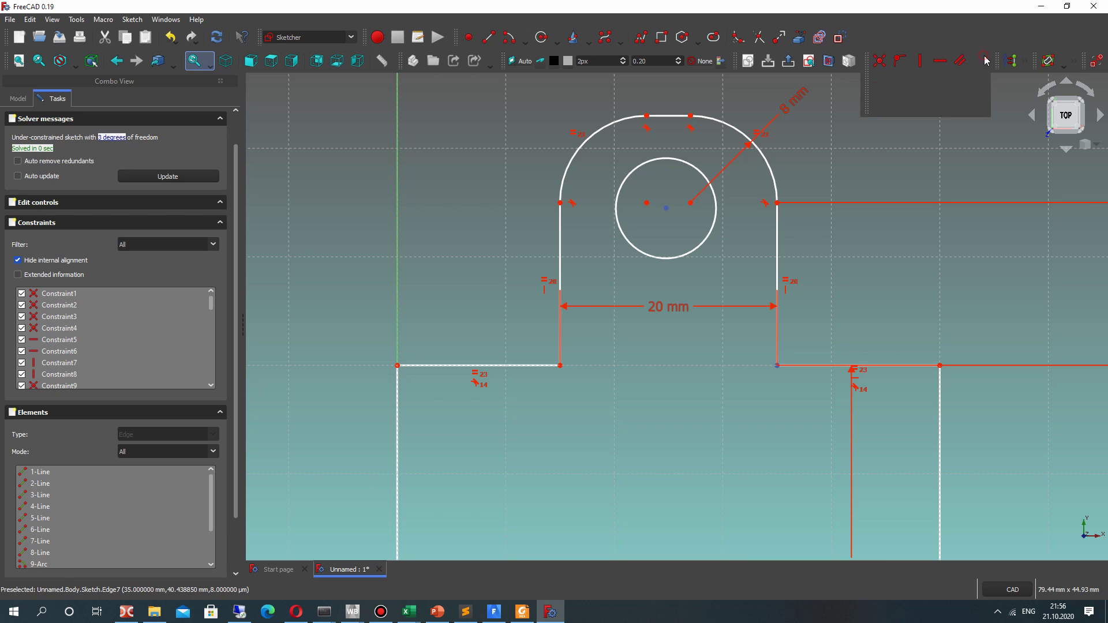
click(919, 116)
text(15)
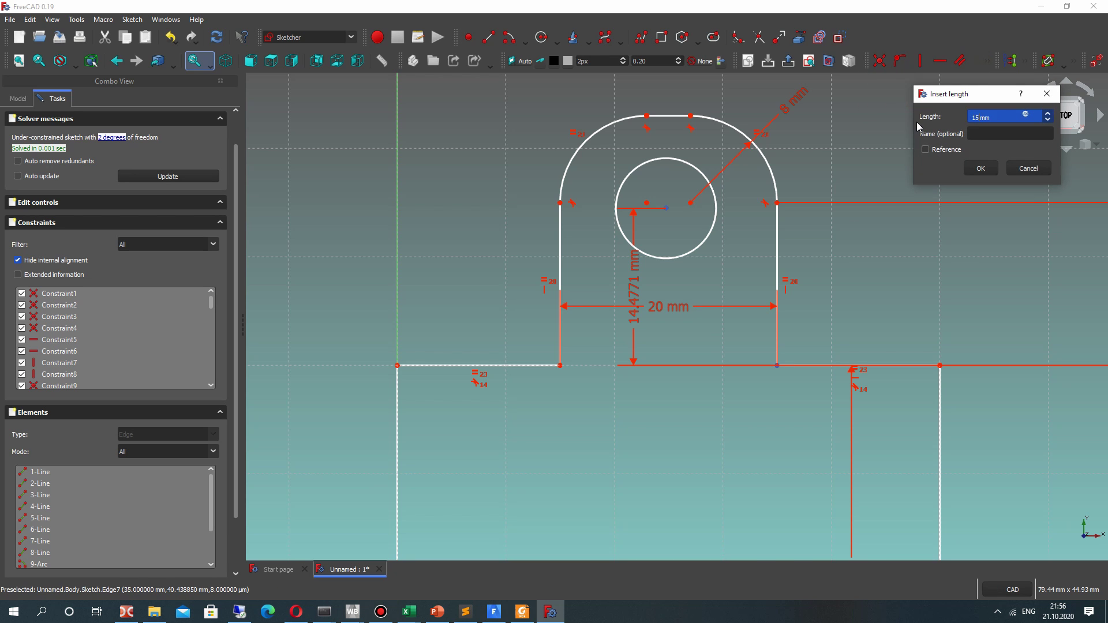
key(Return)
click(690, 248)
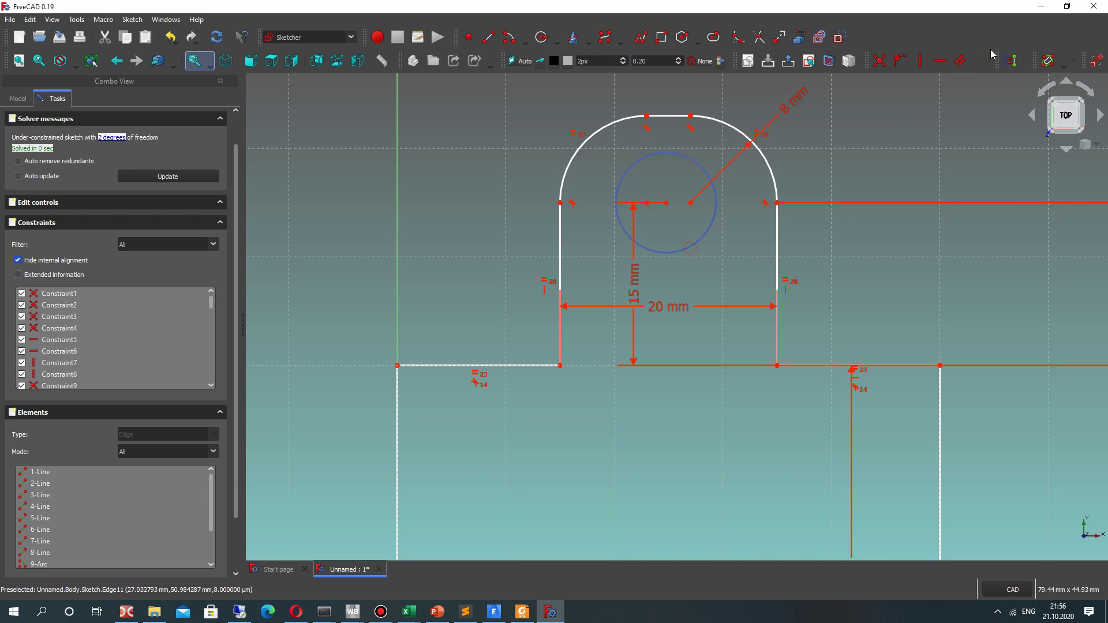
click(987, 60)
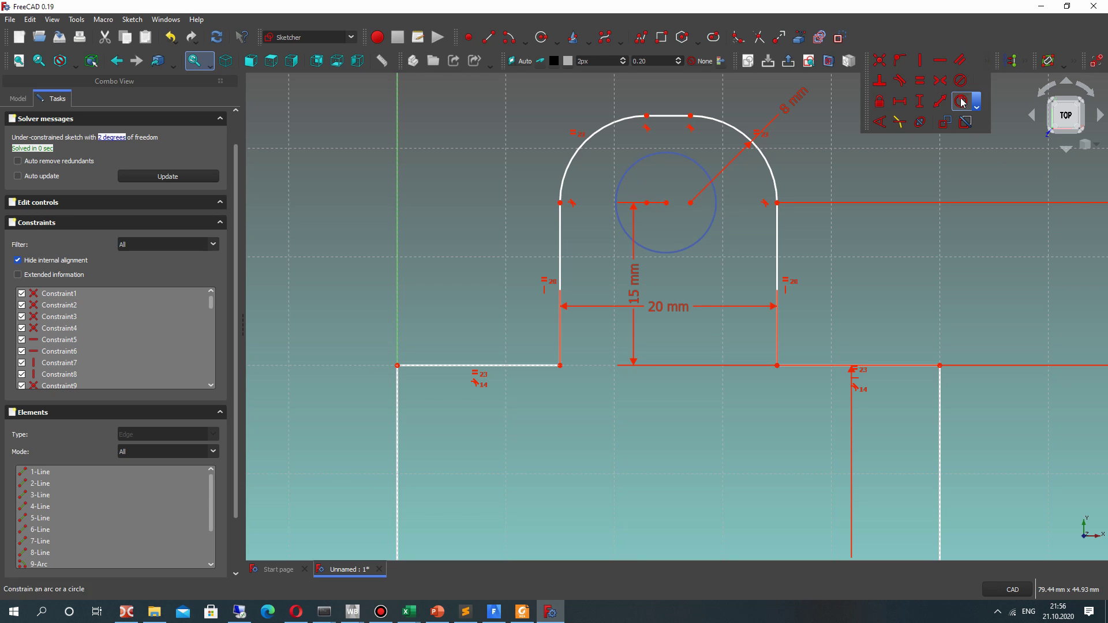
click(961, 101)
text(4)
key(Return)
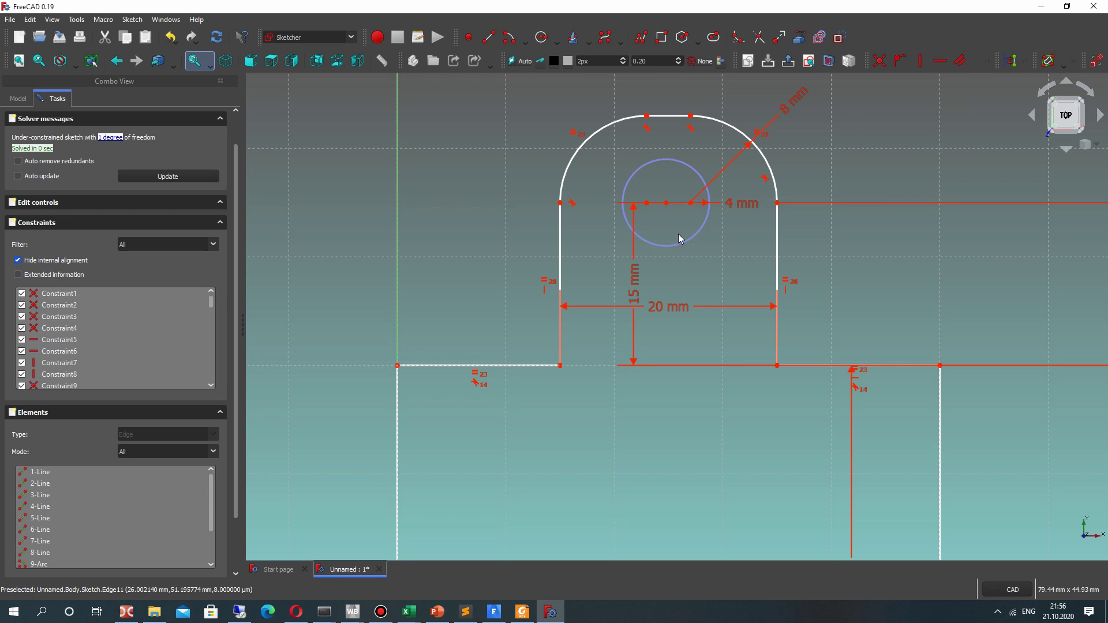
Step: Set the hole centre 10 mm horizontally from the tab's right side
drag(667, 203, 672, 206)
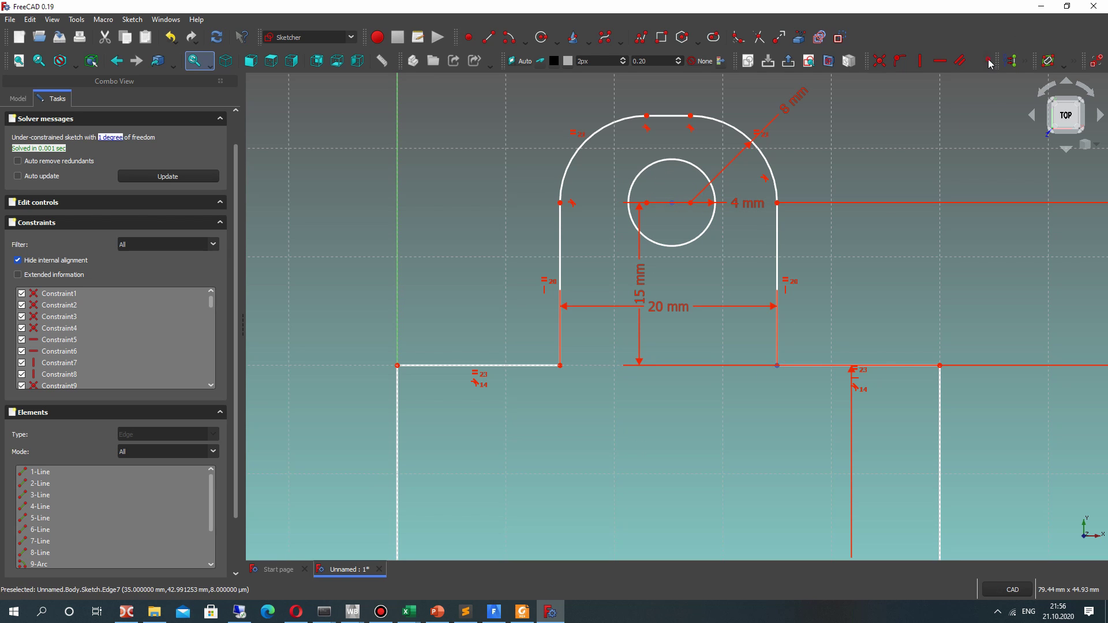
click(988, 60)
click(902, 102)
text(10)
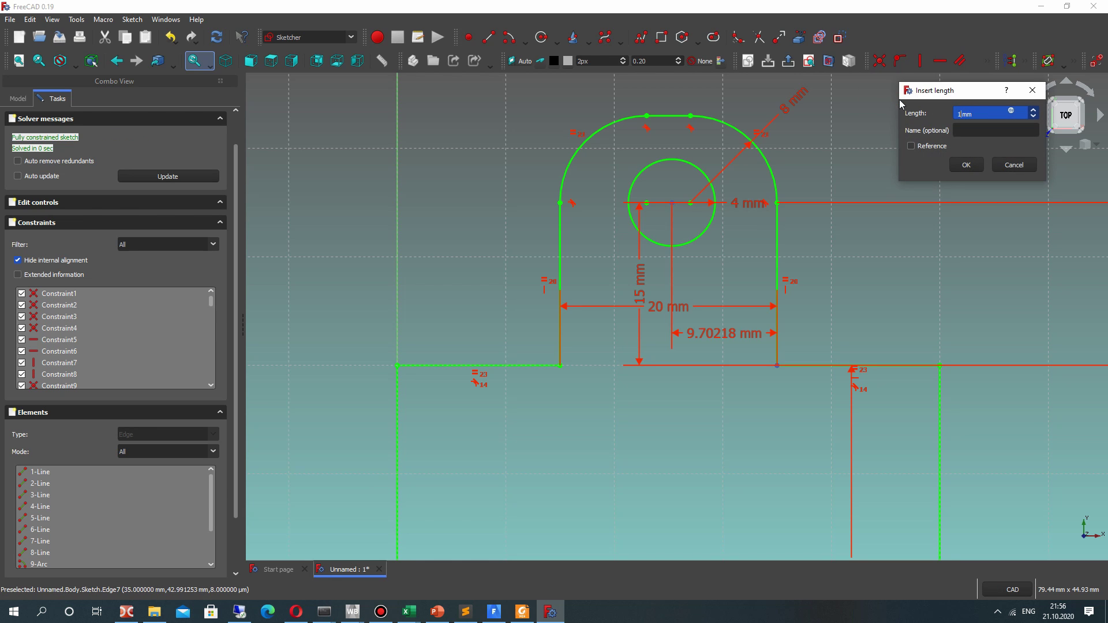
key(Return)
scroll(730, 264, down, 4)
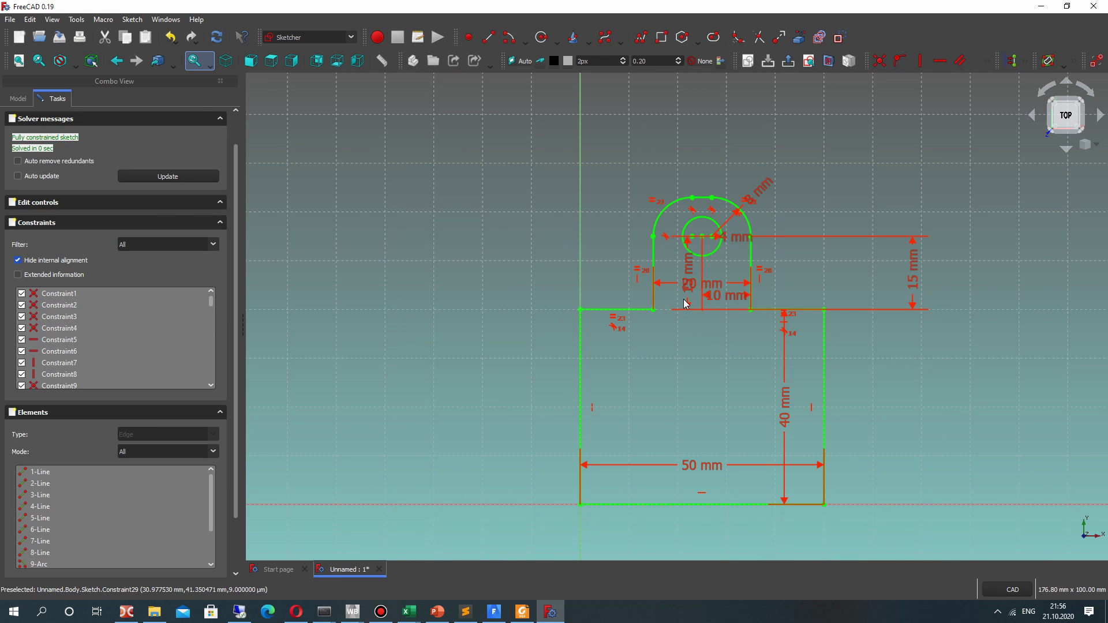
Step: Select the Sketch in the model tree and close sketch editing
click(20, 98)
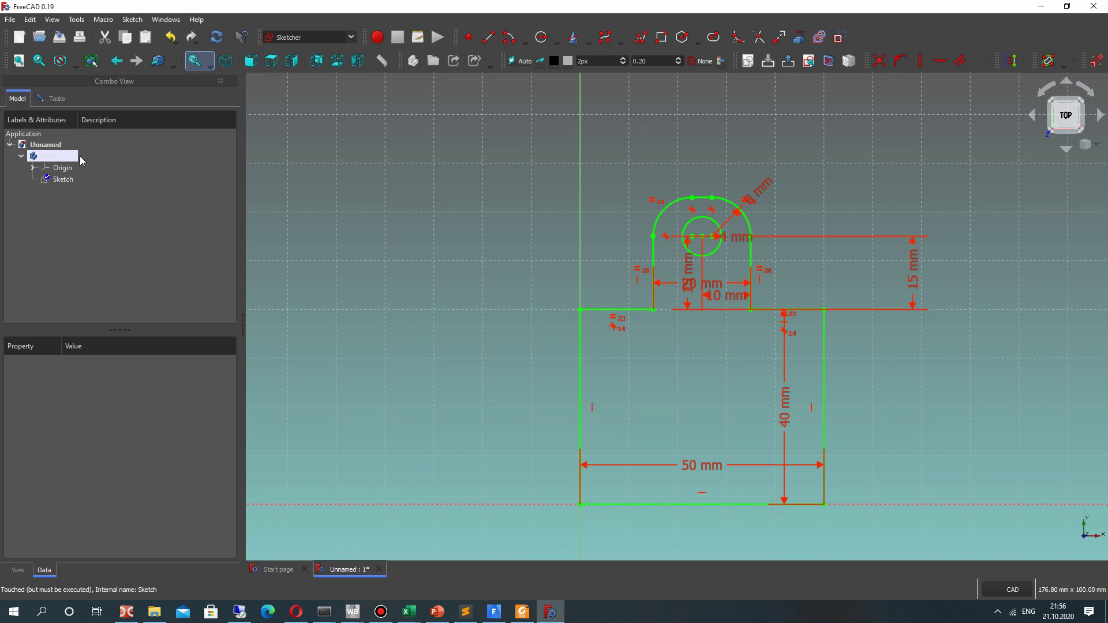
click(62, 179)
click(49, 99)
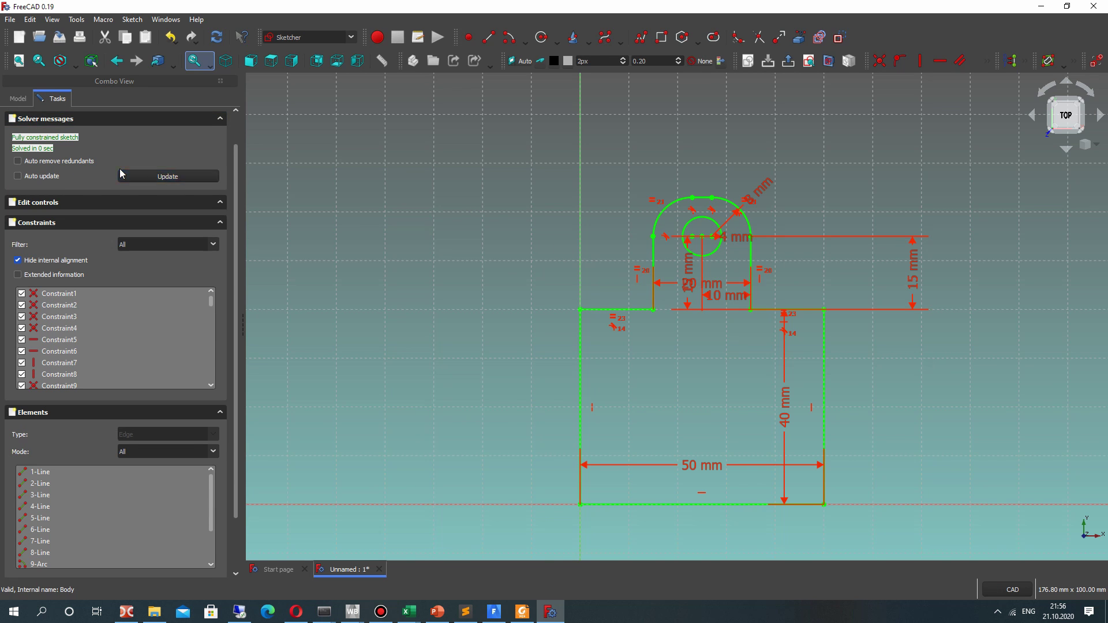
scroll(119, 168, up, 1)
click(117, 127)
middle_drag(797, 309, 629, 322)
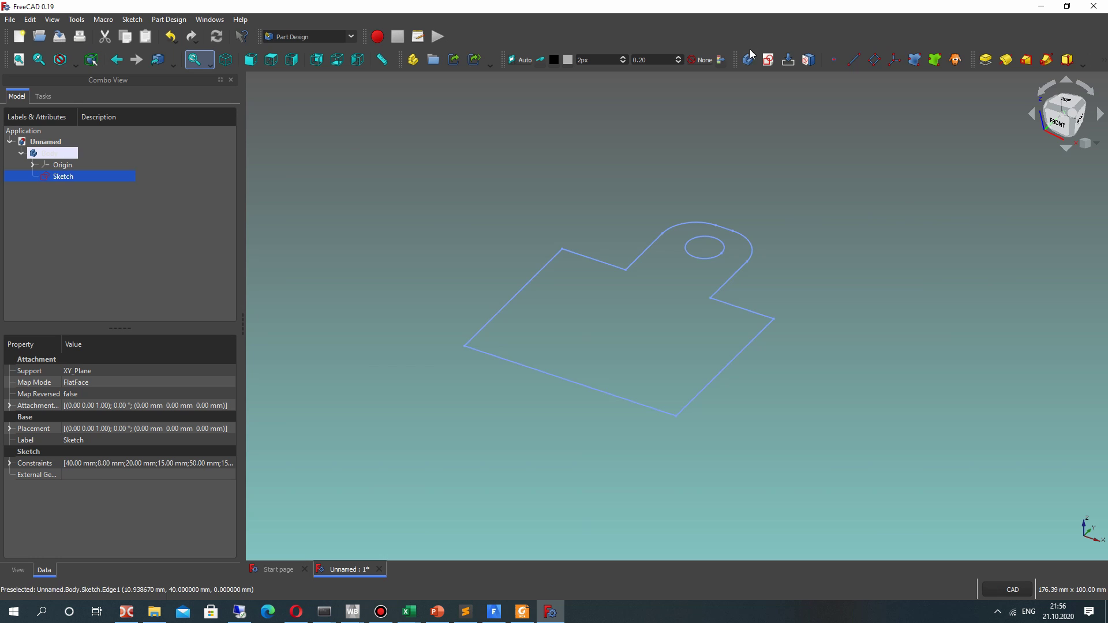
Step: Pad the sketch 2 mm thick in the reversed direction
click(986, 60)
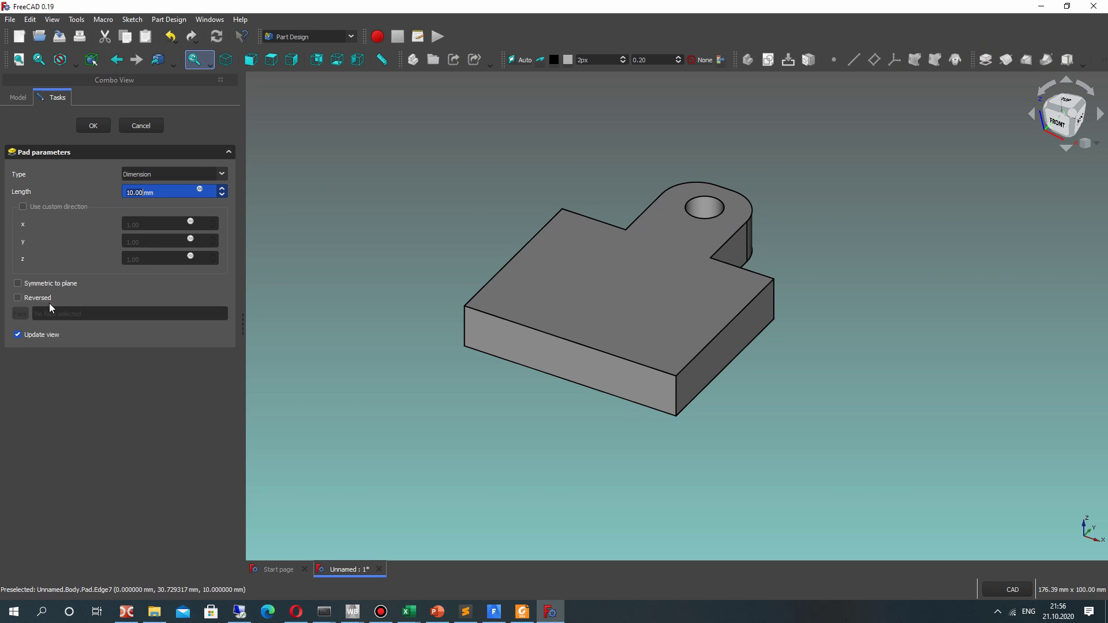
click(18, 298)
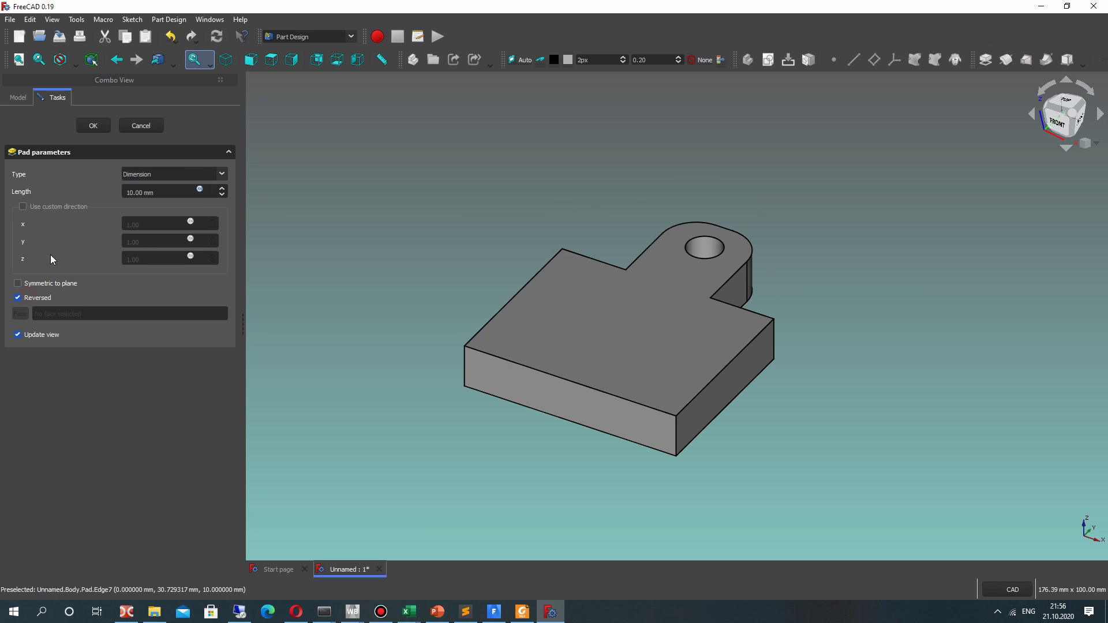
click(132, 193)
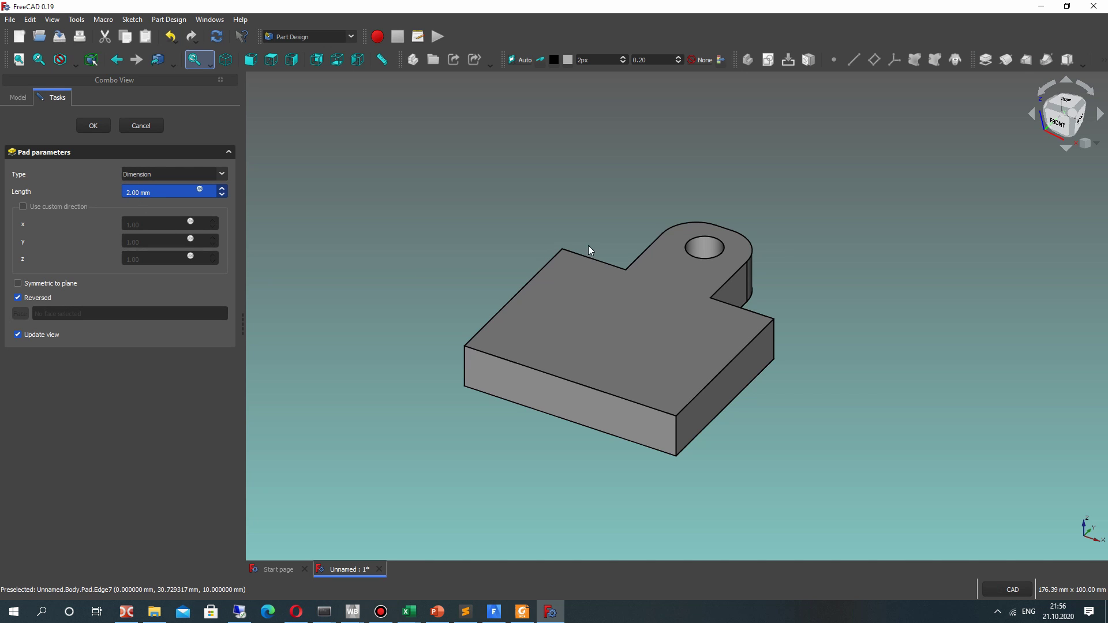
text(2)
click(92, 126)
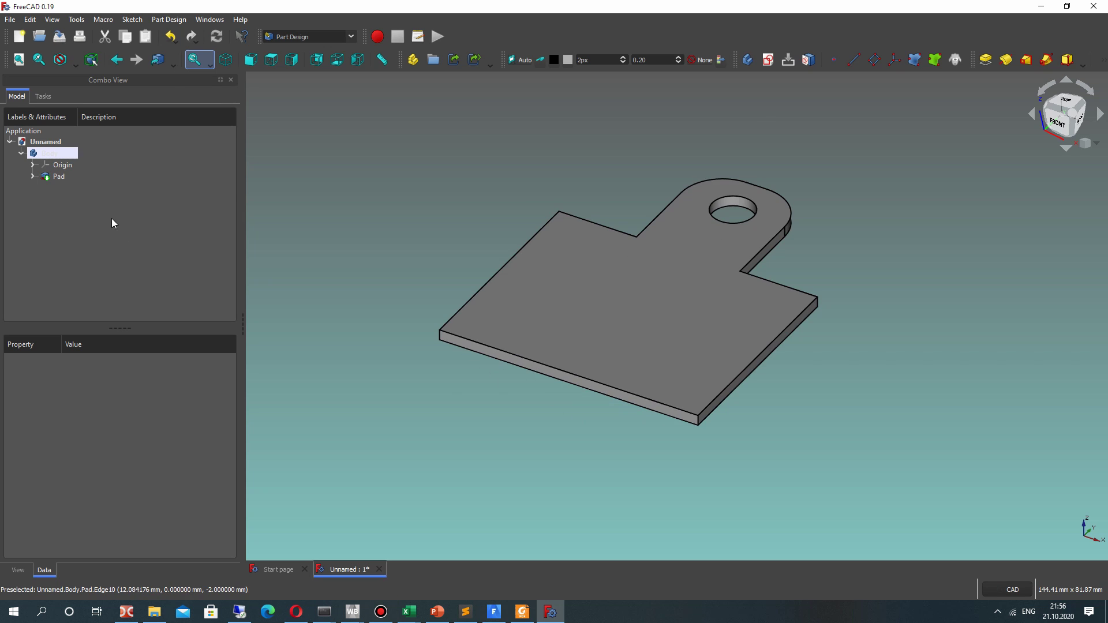
Step: Mirror the Pad across the base XZ plane
click(61, 177)
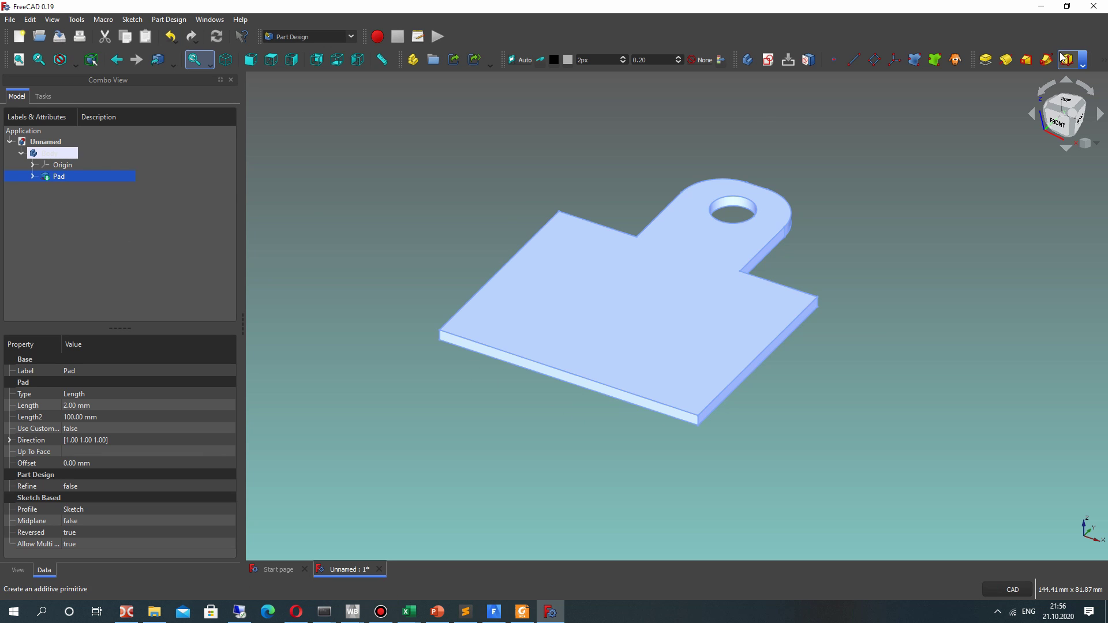
click(1083, 64)
click(1103, 65)
click(1104, 65)
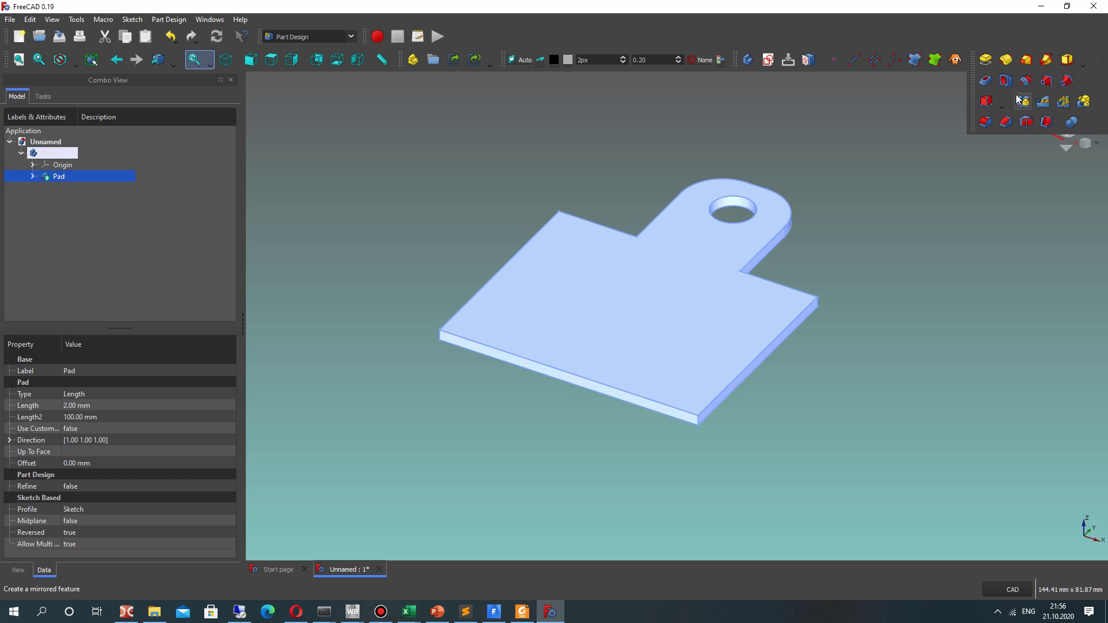
click(1024, 101)
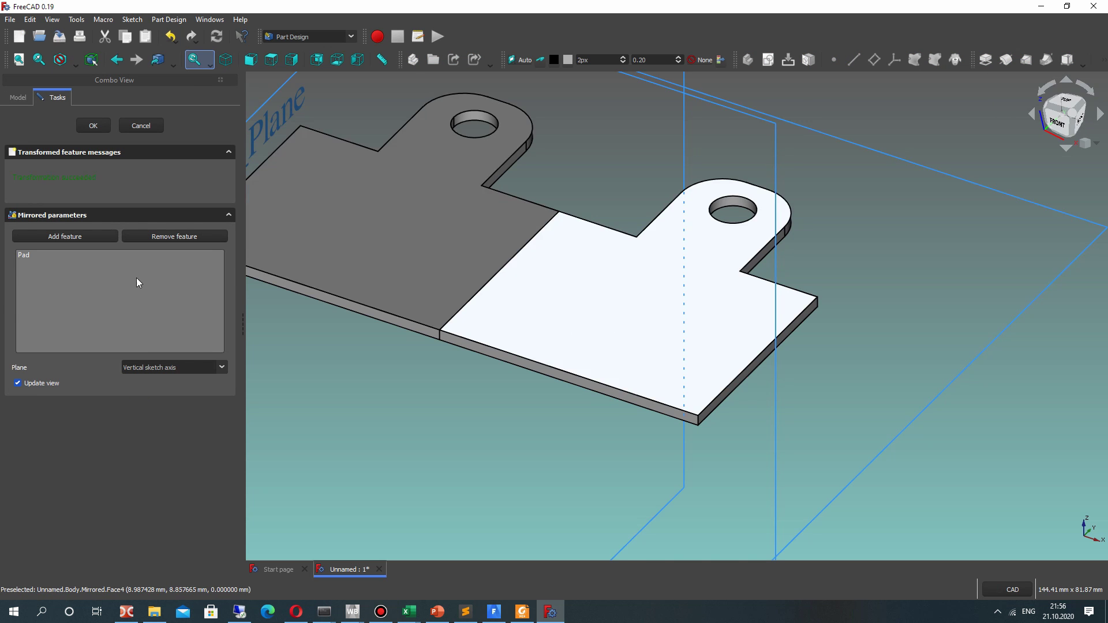
click(149, 367)
click(149, 410)
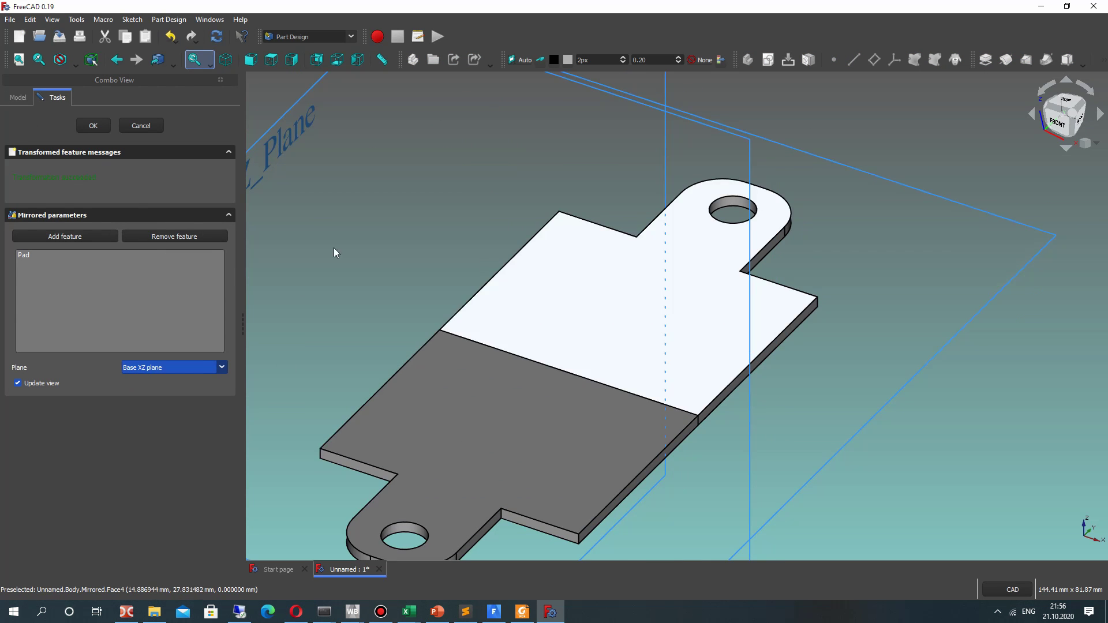
click(94, 126)
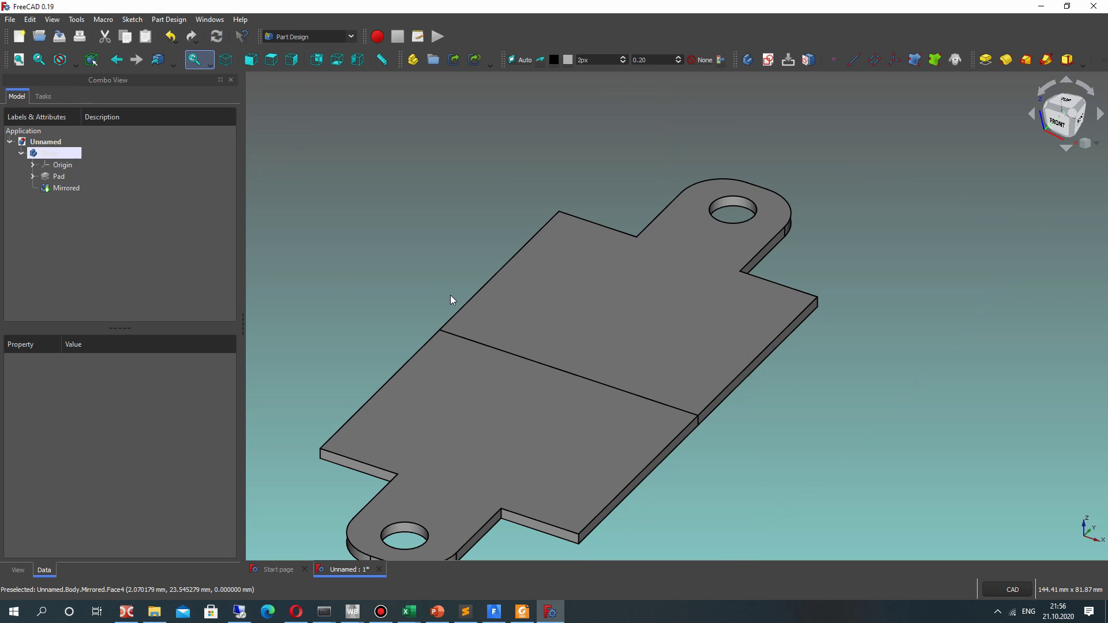
Step: Set the Mirrored feature's Refine property to true
click(55, 190)
click(82, 429)
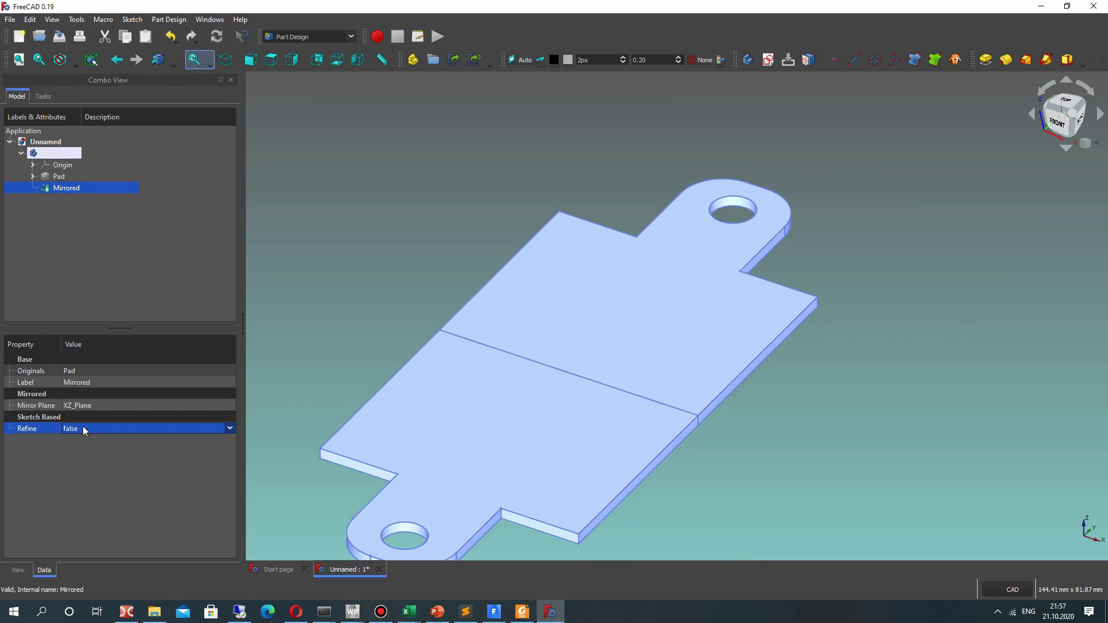
click(230, 428)
click(75, 445)
click(387, 261)
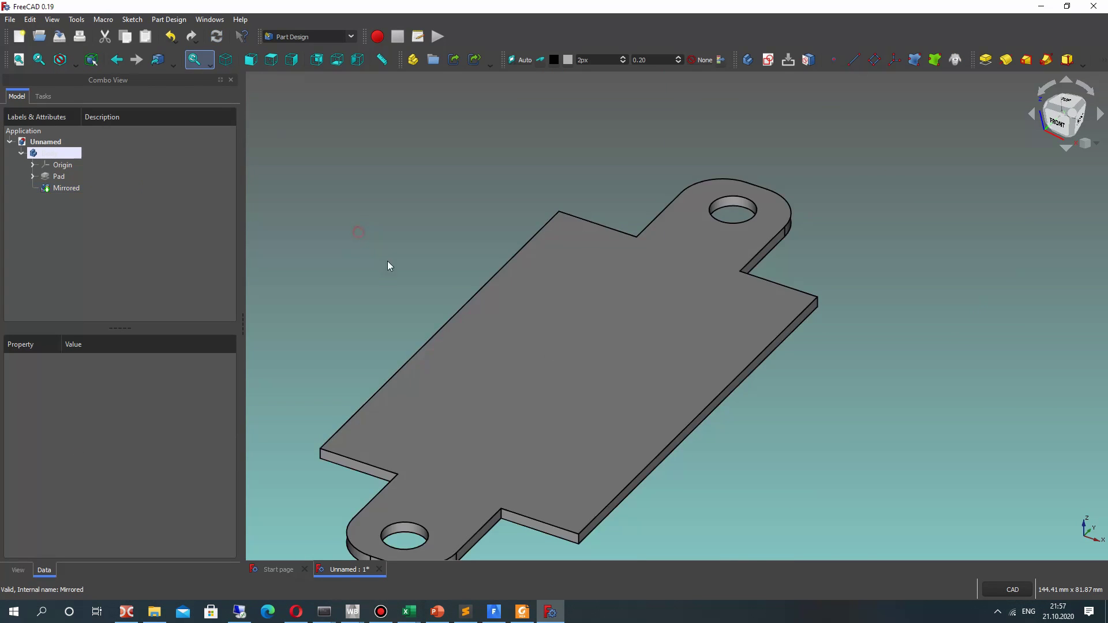
scroll(658, 364, down, 4)
Step: Create a new sketch on the XY_Plane and fit the whole bracket into view
middle_drag(791, 429, 766, 446)
middle_drag(789, 398, 794, 366)
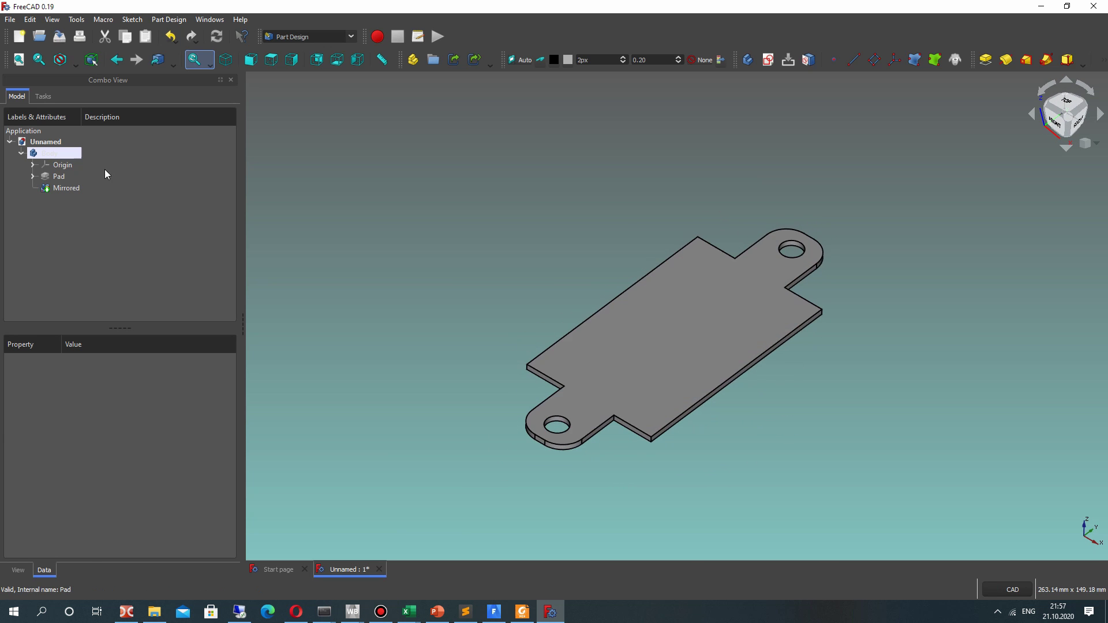
click(69, 188)
click(569, 249)
middle_drag(777, 309, 718, 363)
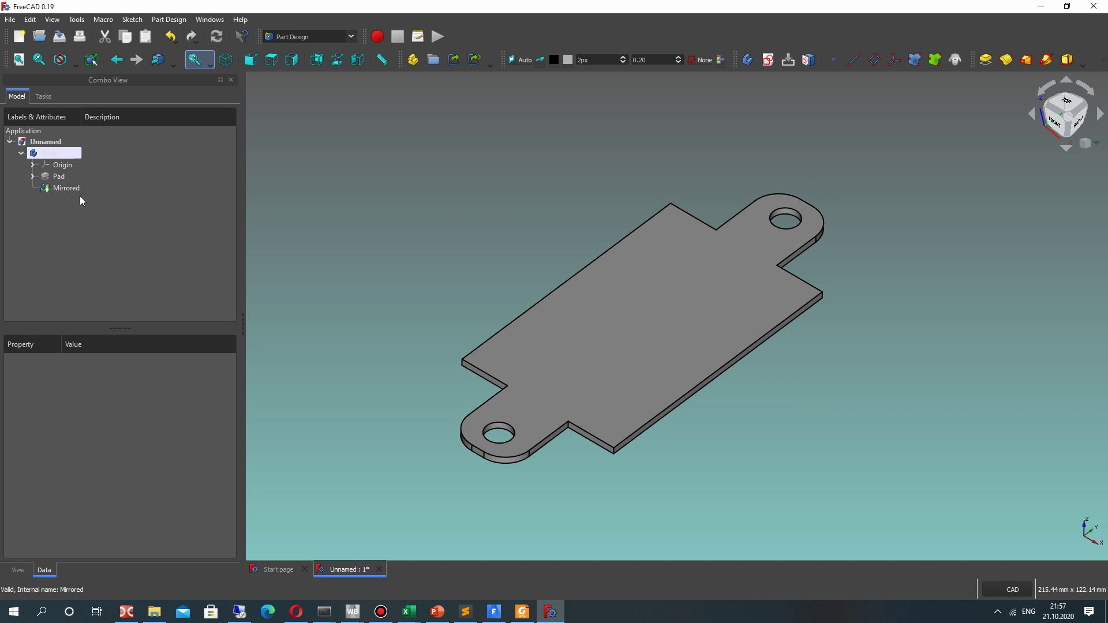
click(769, 60)
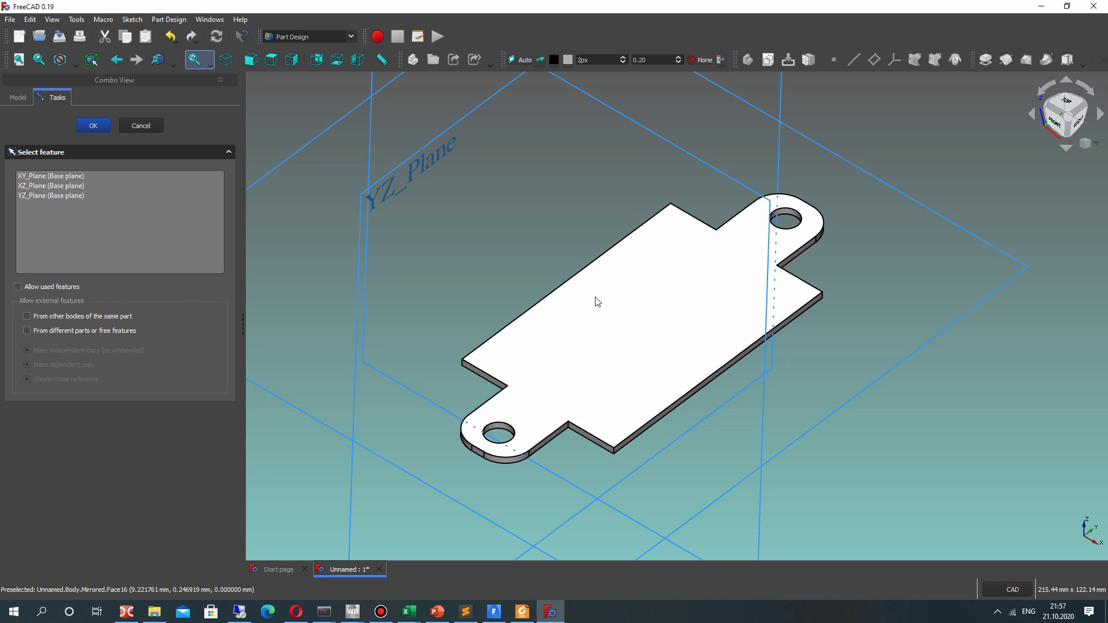
click(55, 177)
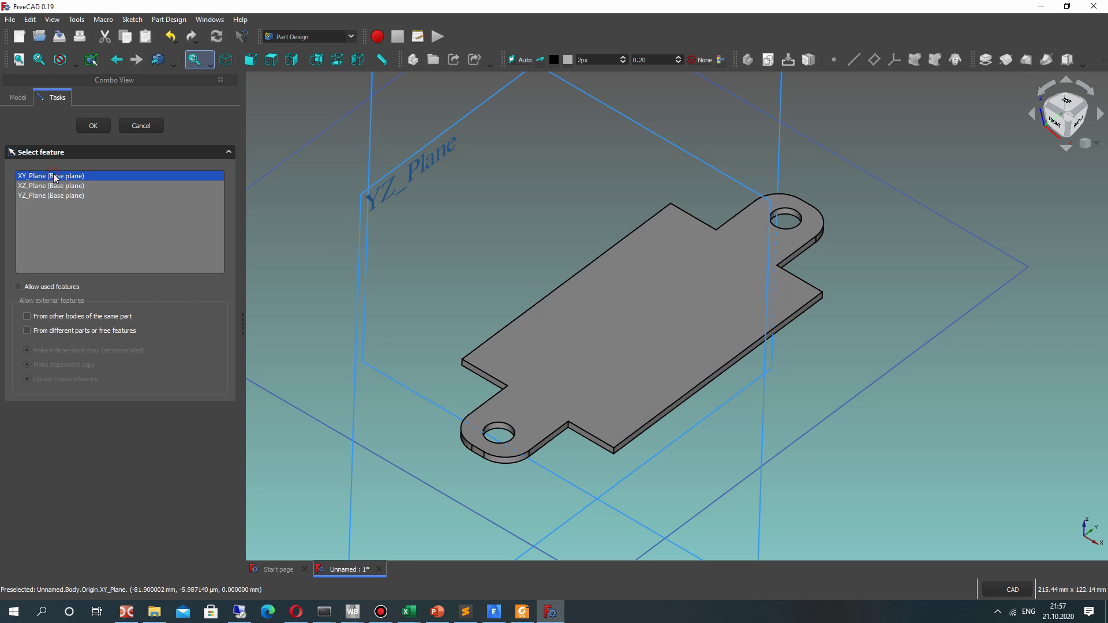
key(v)
key(f)
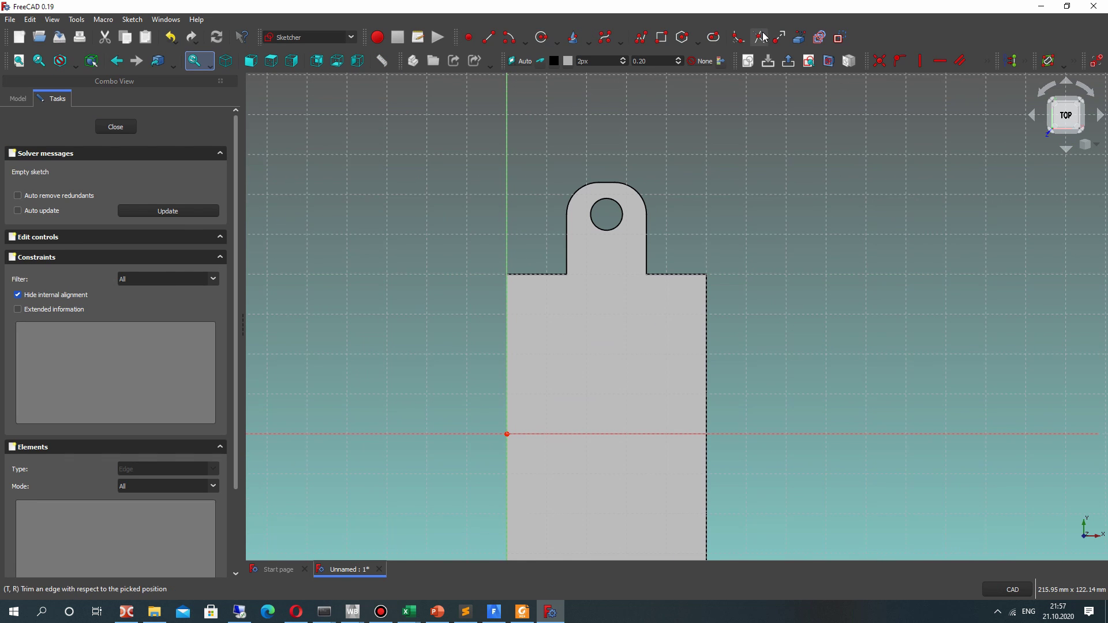
Step: Draw a horizontal line across the top tab and link the body's top-left edge as external geometry
click(488, 36)
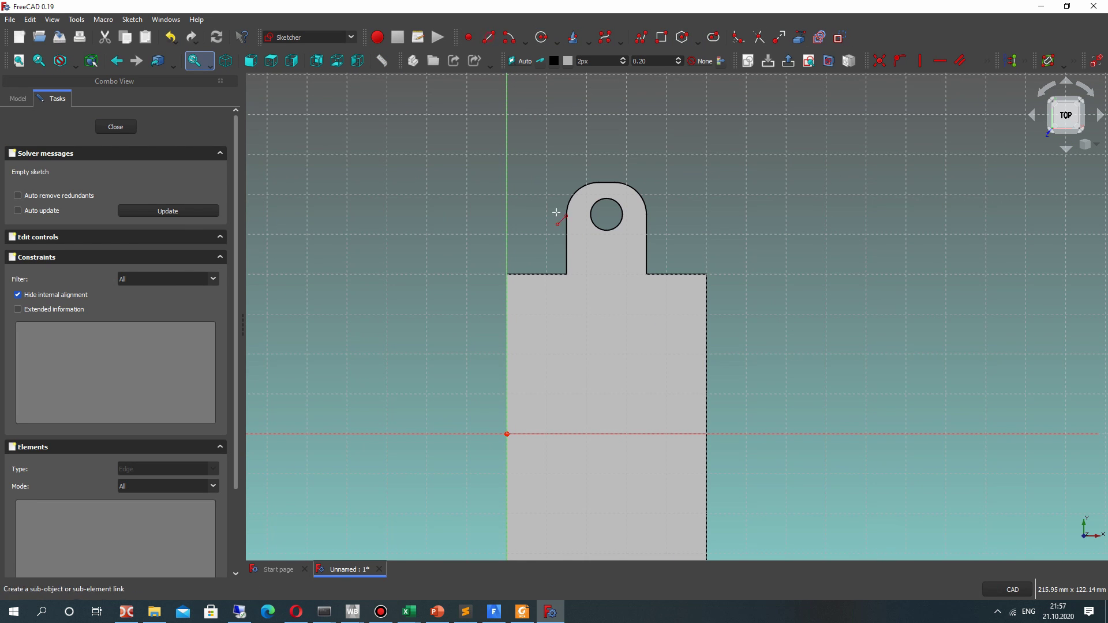
click(555, 250)
click(659, 251)
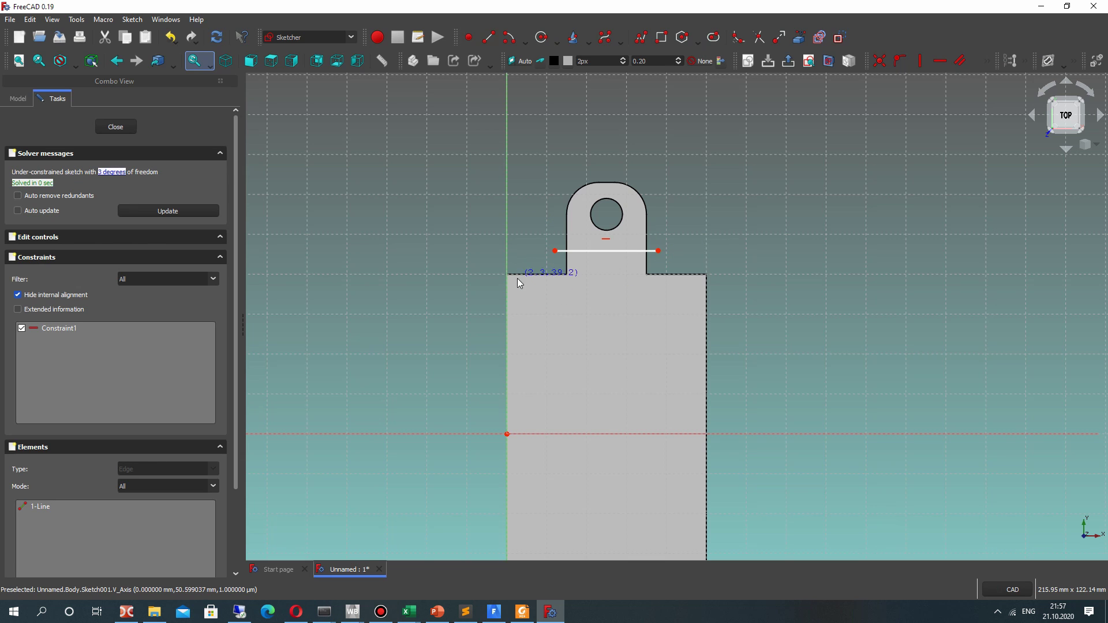
click(800, 37)
click(540, 274)
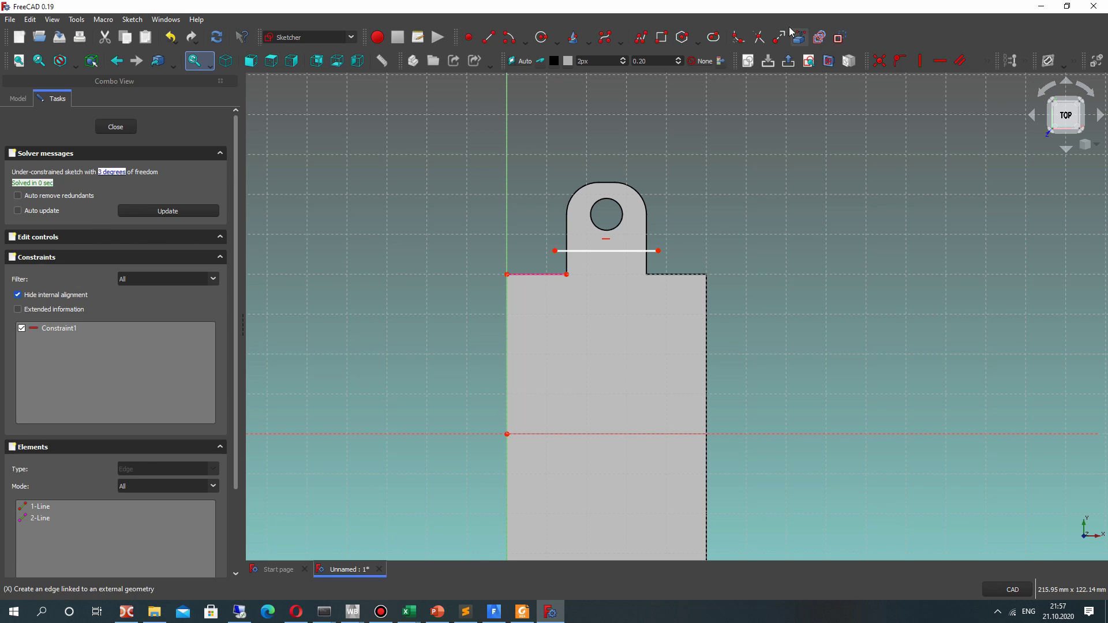
Step: Constrain the line 5 mm vertically from the linked edge's end point
click(544, 275)
click(583, 251)
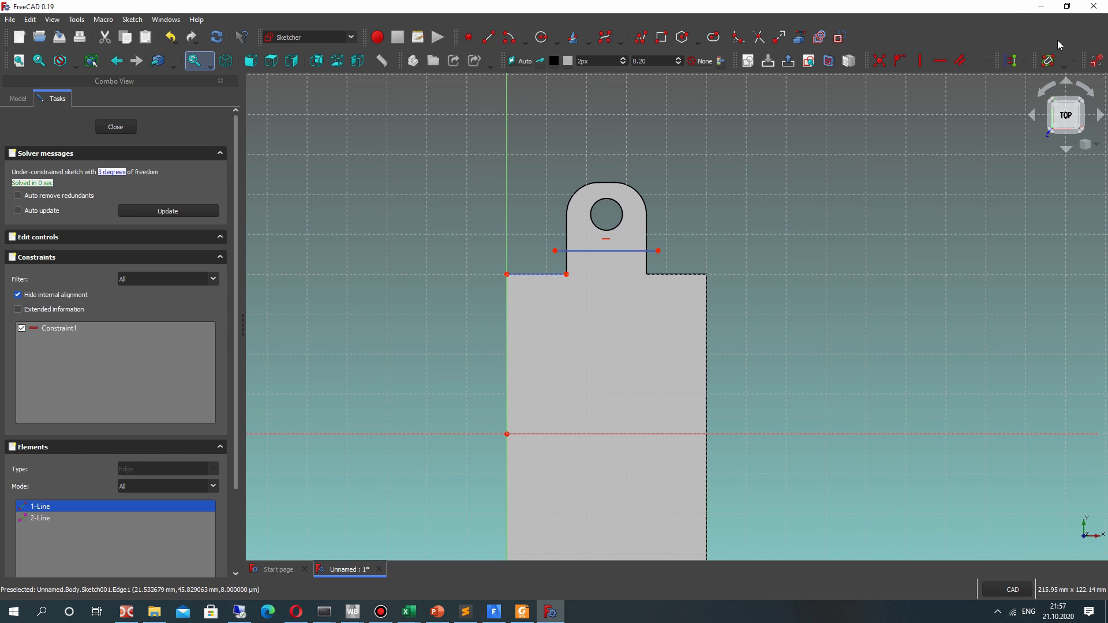
click(991, 65)
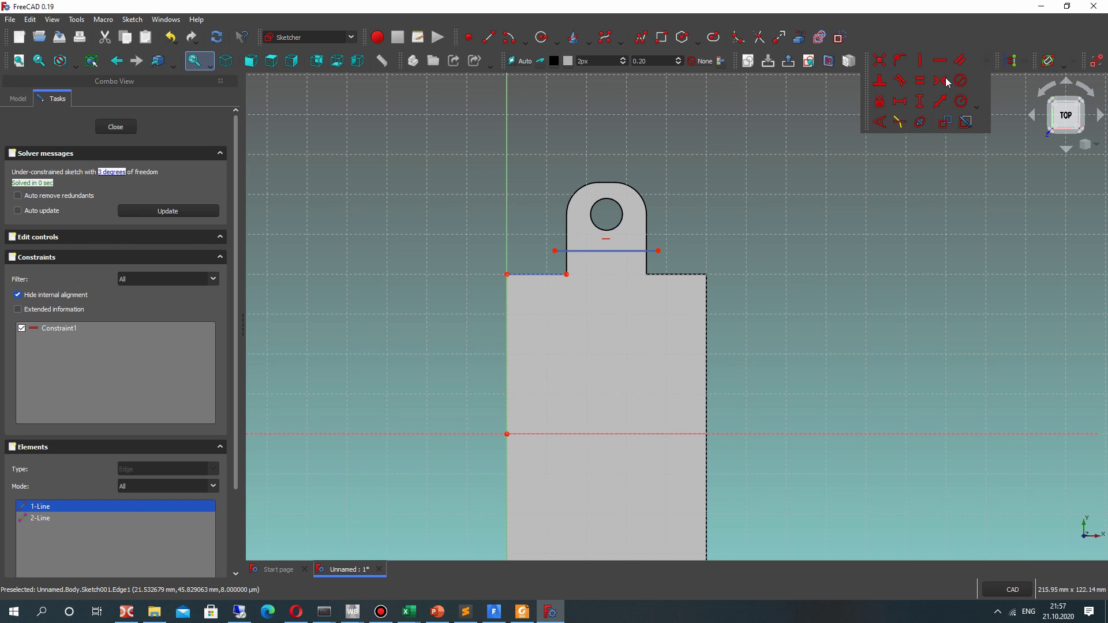
click(917, 115)
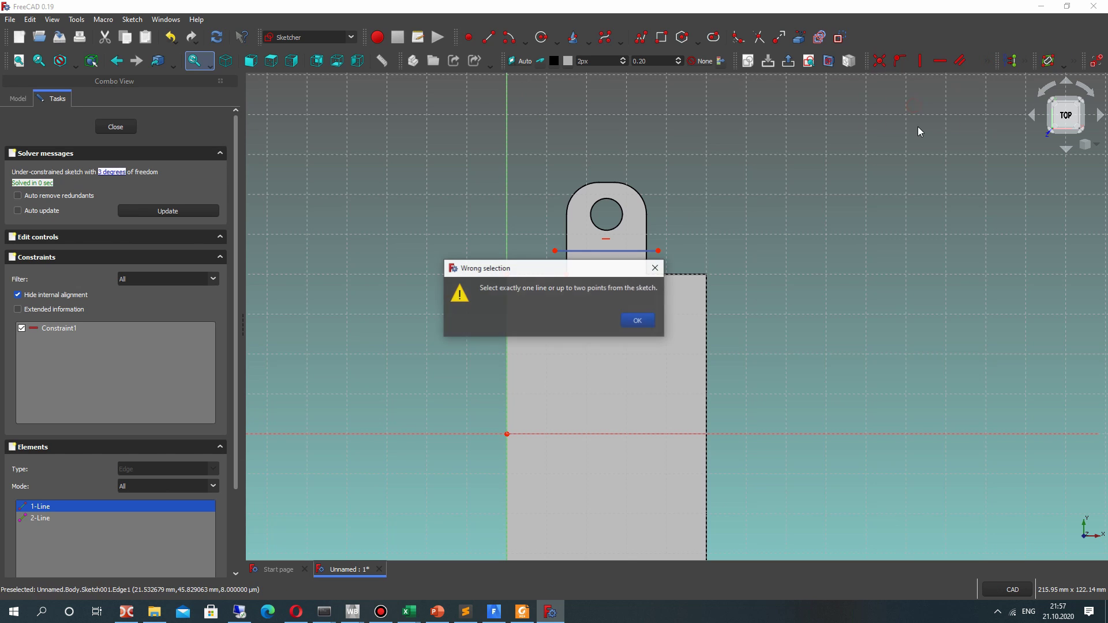
click(634, 321)
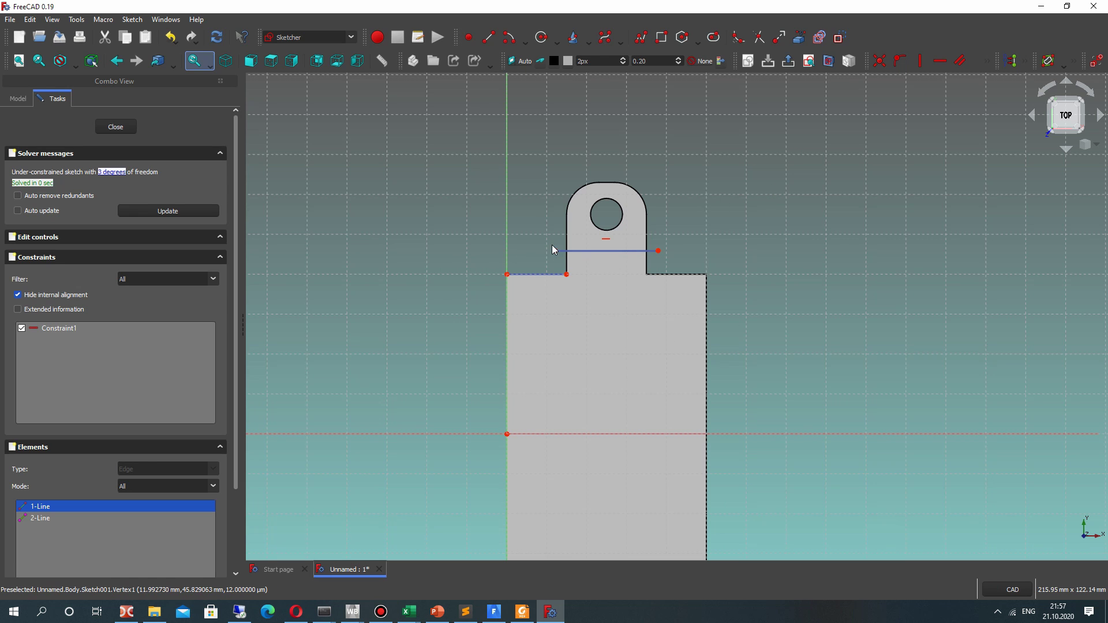
click(728, 174)
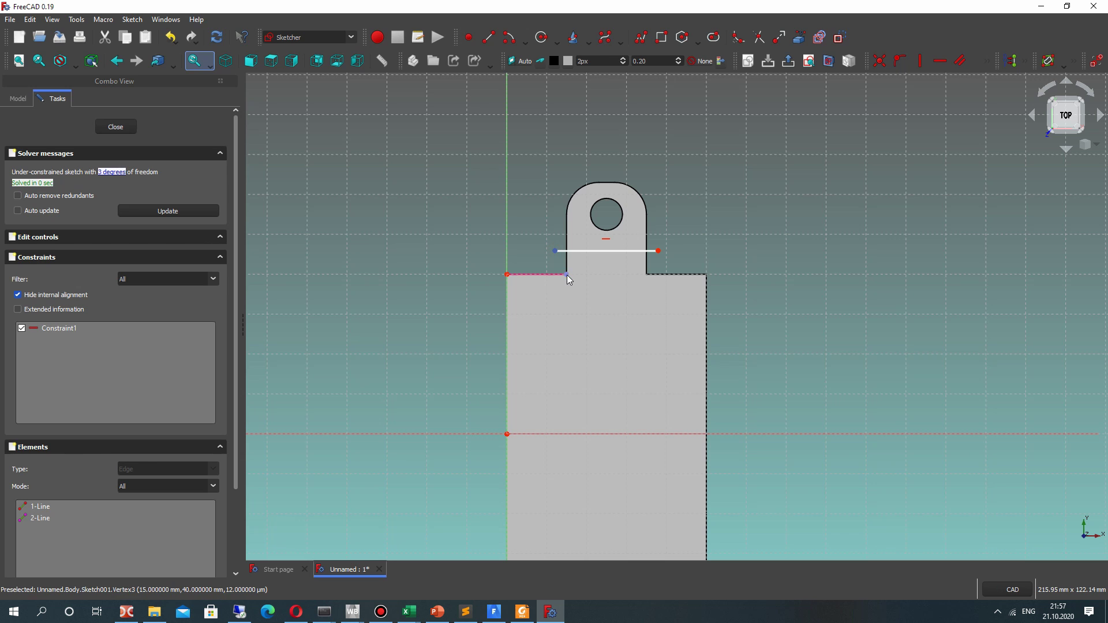
click(989, 60)
click(920, 105)
text(5)
key(Return)
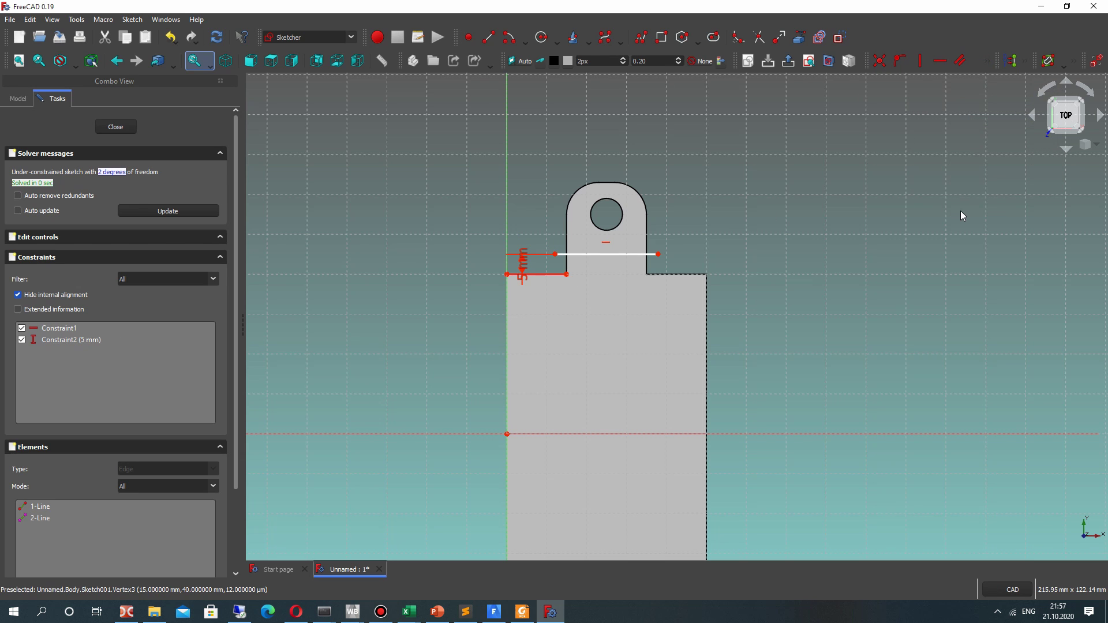
middle_drag(568, 324, 607, 186)
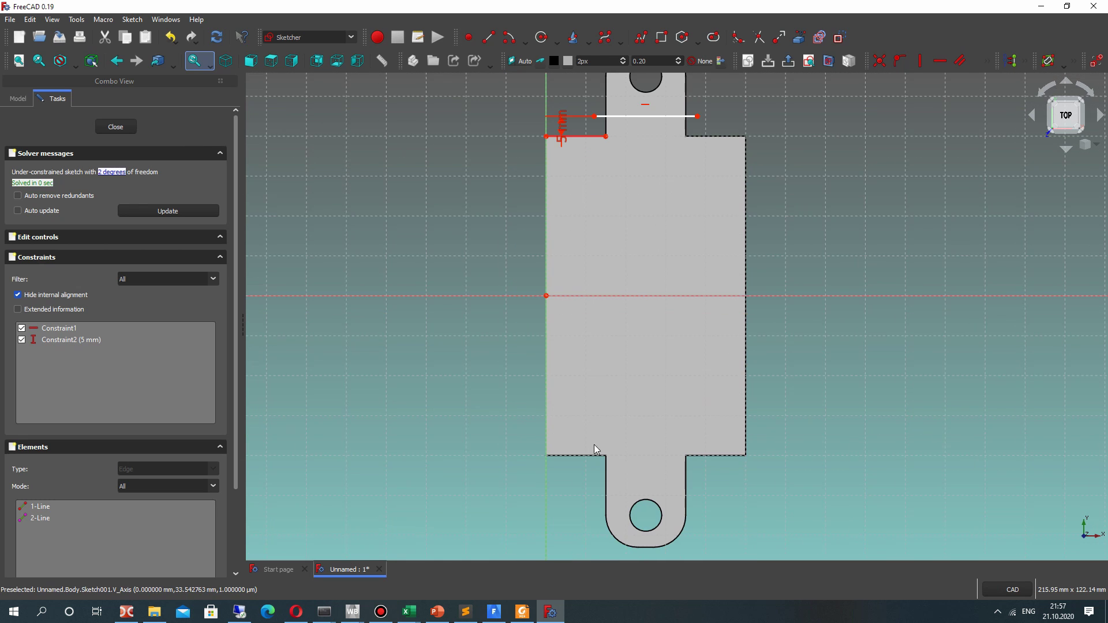
Step: Draw a line across the bottom tab, link the bottom-left edge, and constrain it 5 mm away
click(488, 37)
click(603, 452)
click(703, 452)
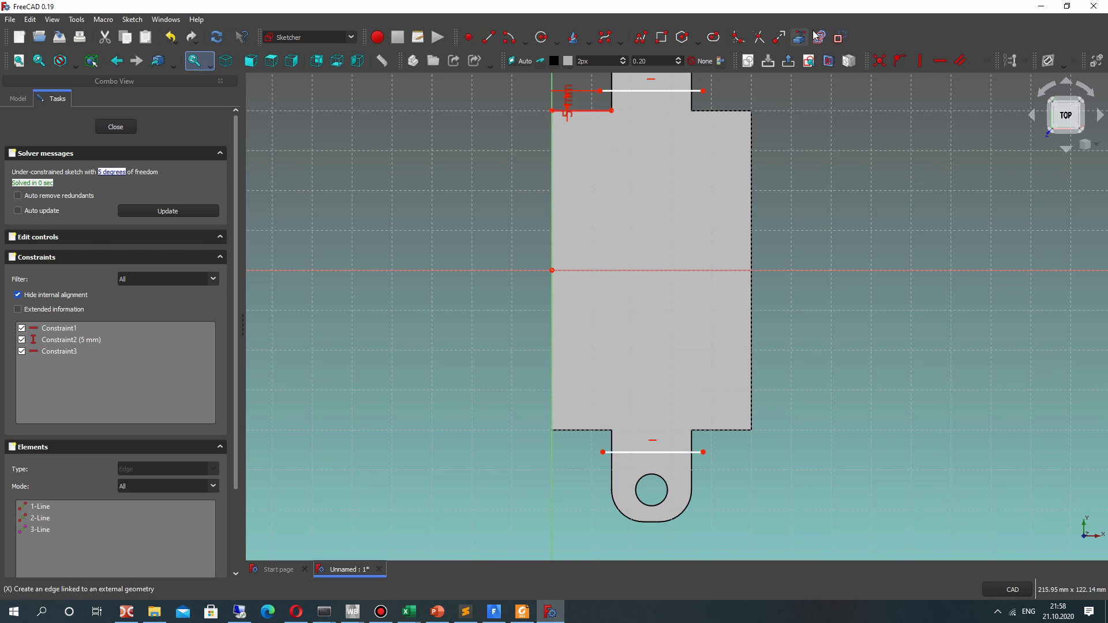
click(597, 431)
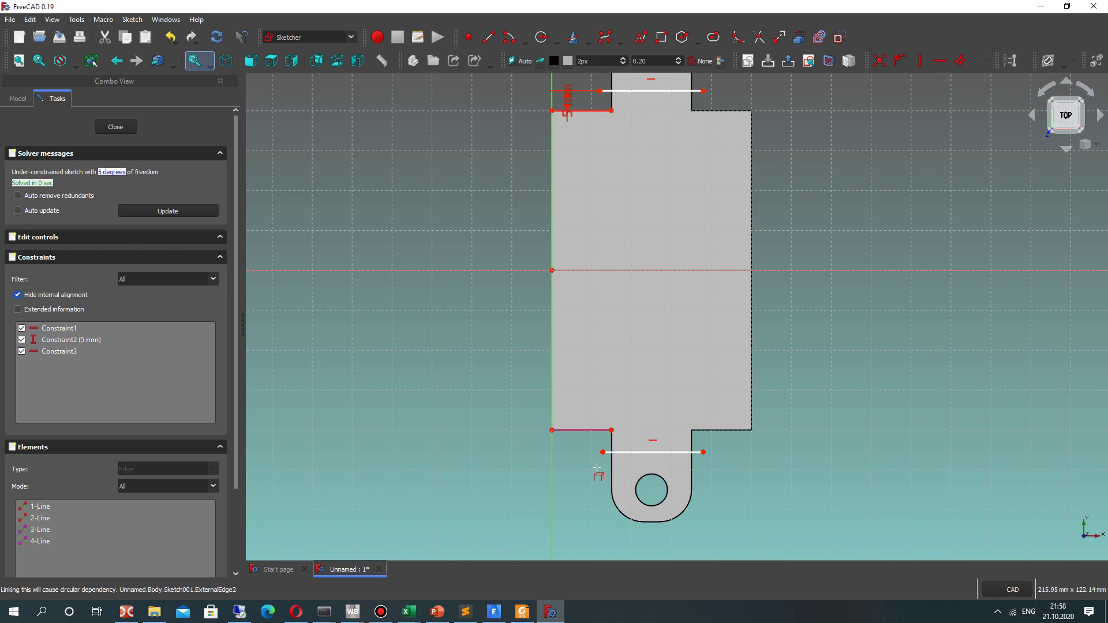
click(604, 453)
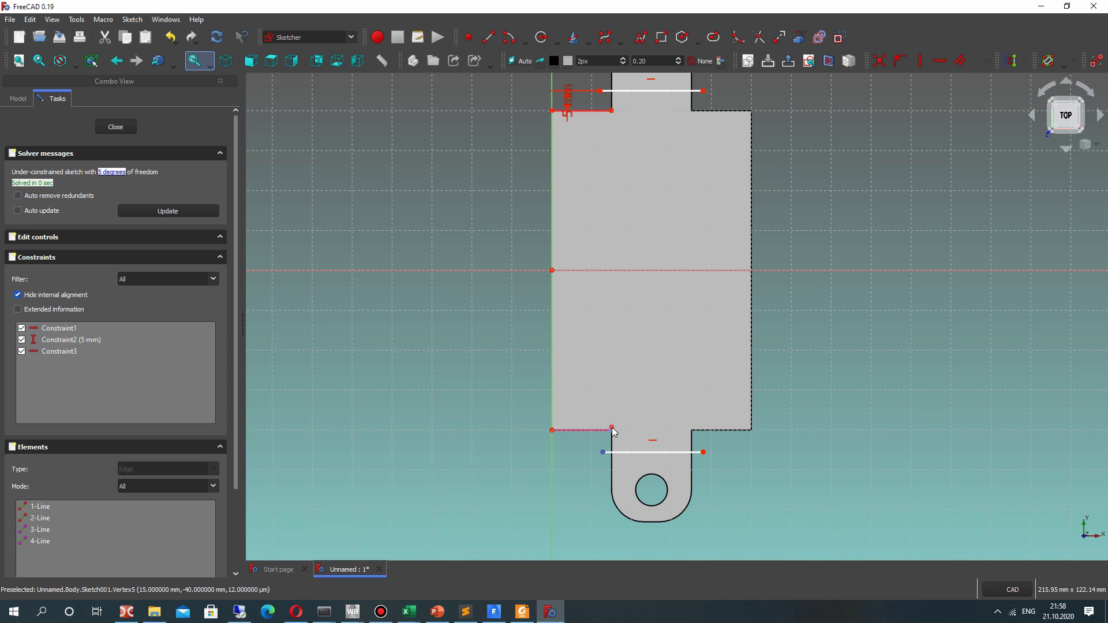
click(988, 61)
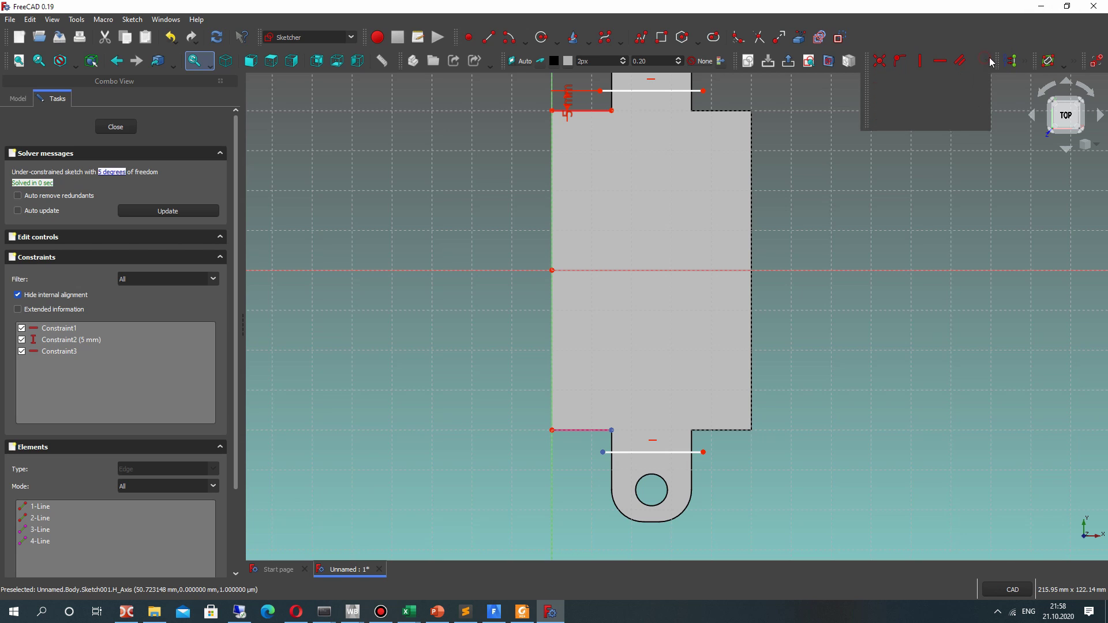
click(922, 97)
text(5)
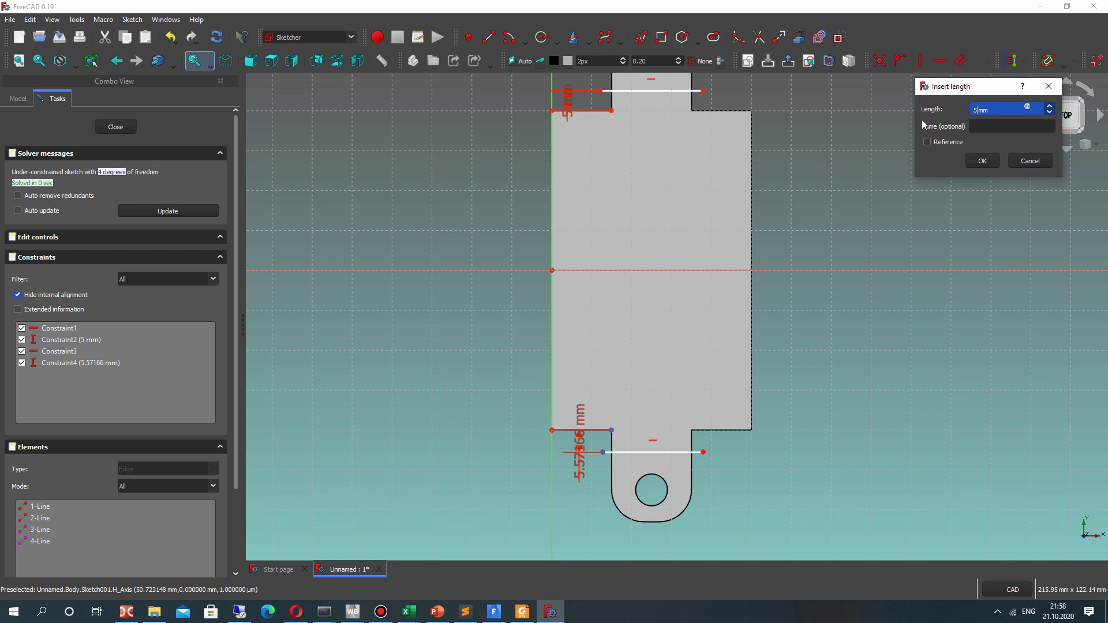
key(Return)
Step: Undo that constraint, delete the bottom line with its linked edge, and close the sketch
key(ctrl+z)
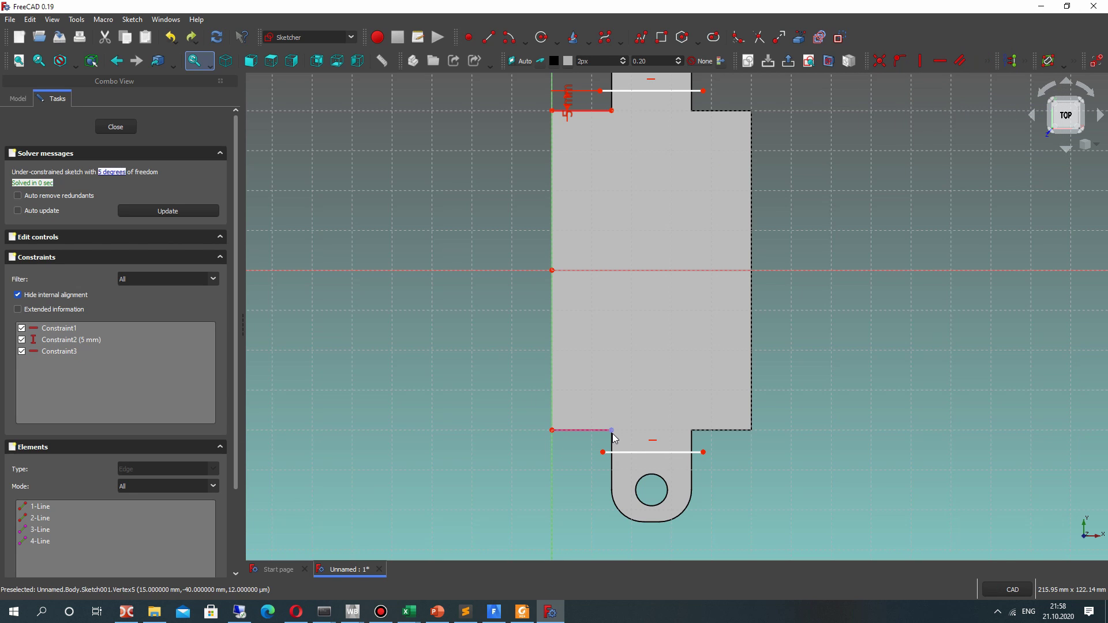
click(640, 451)
key(Delete)
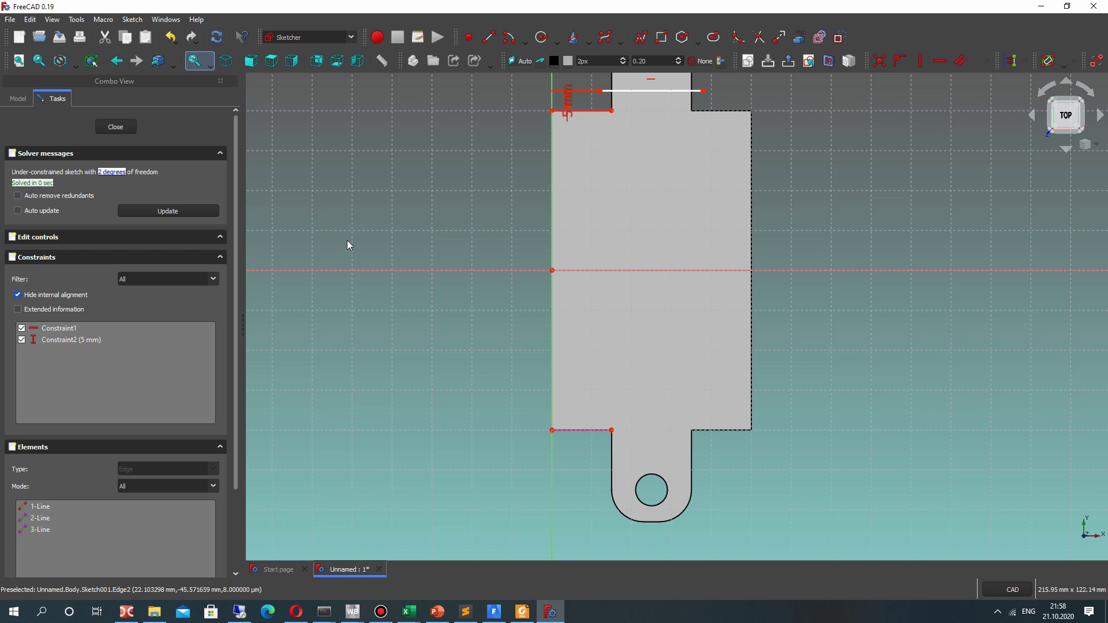
key(Escape)
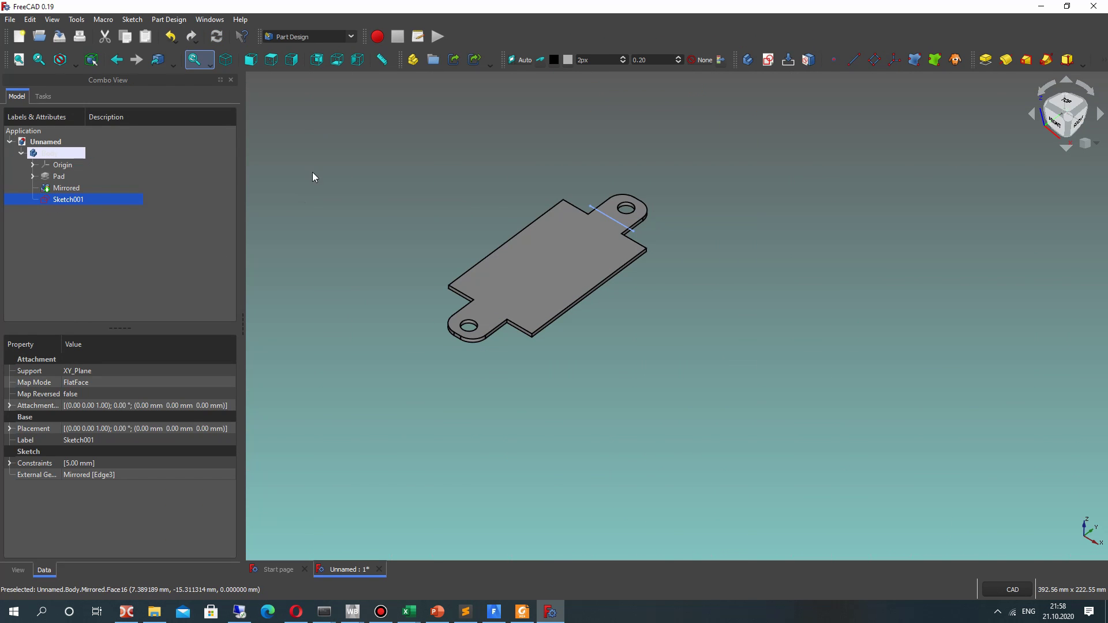
Step: Create another new sketch on the XY plane
click(72, 209)
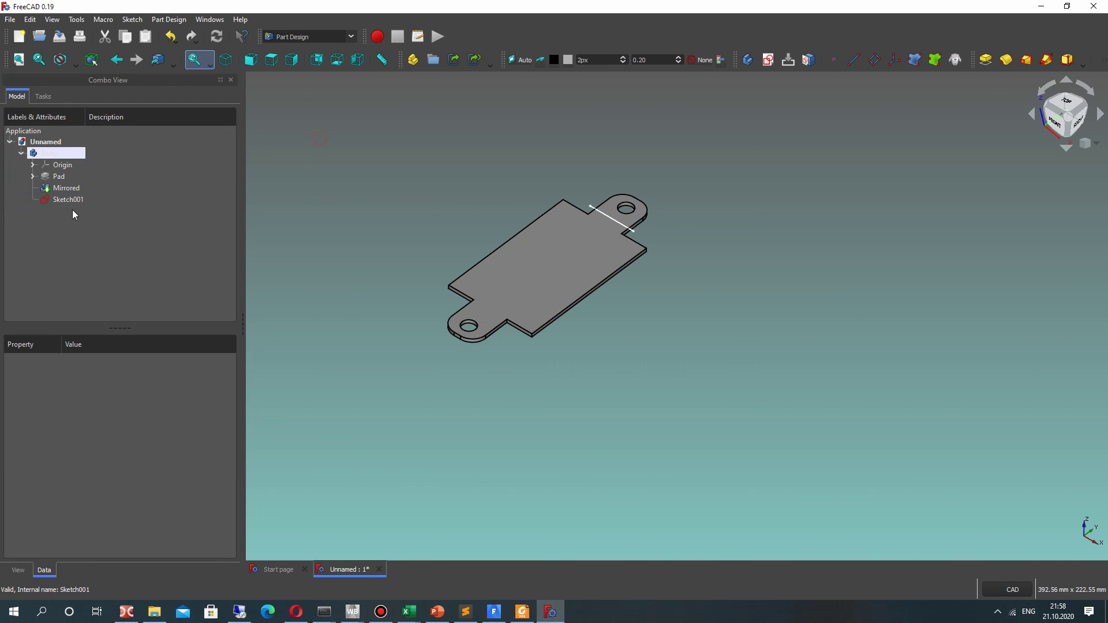
click(768, 60)
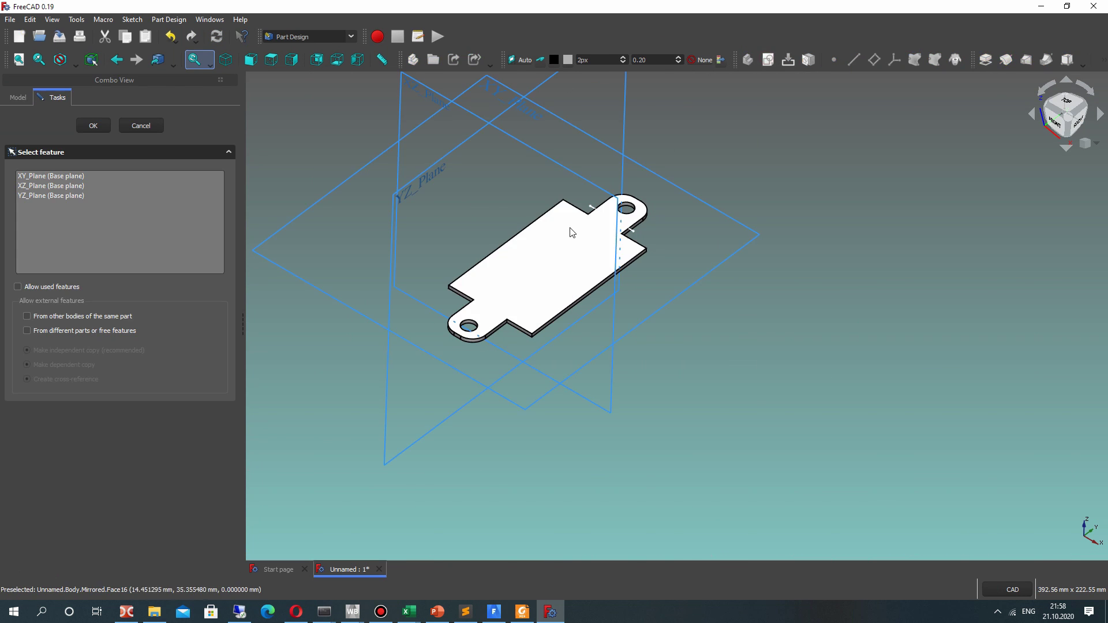
click(499, 91)
key(Return)
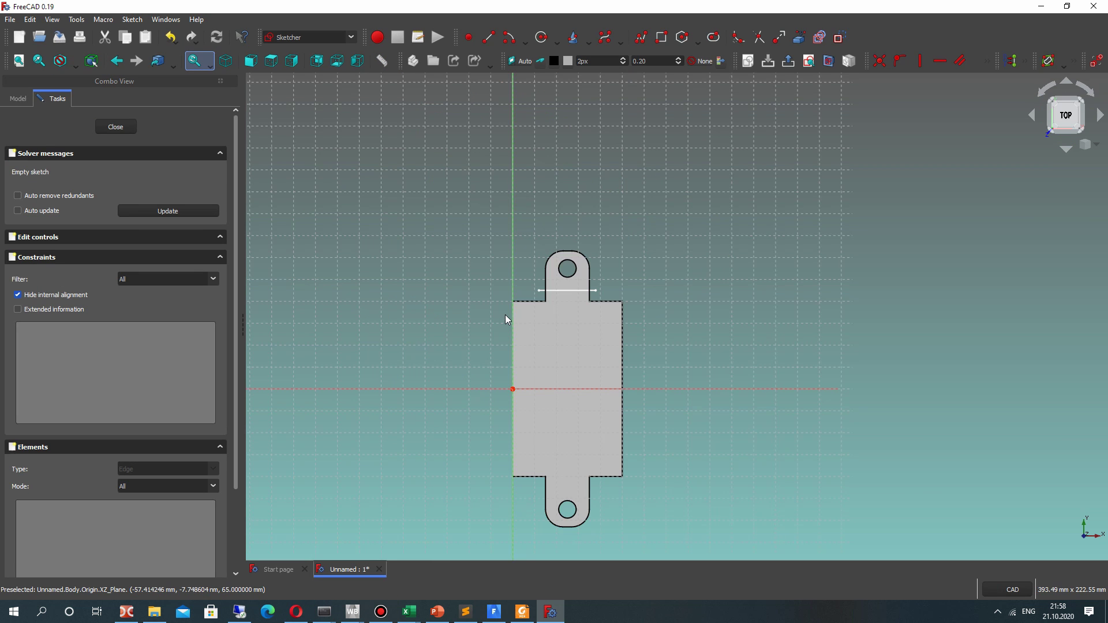
scroll(559, 424, up, 5)
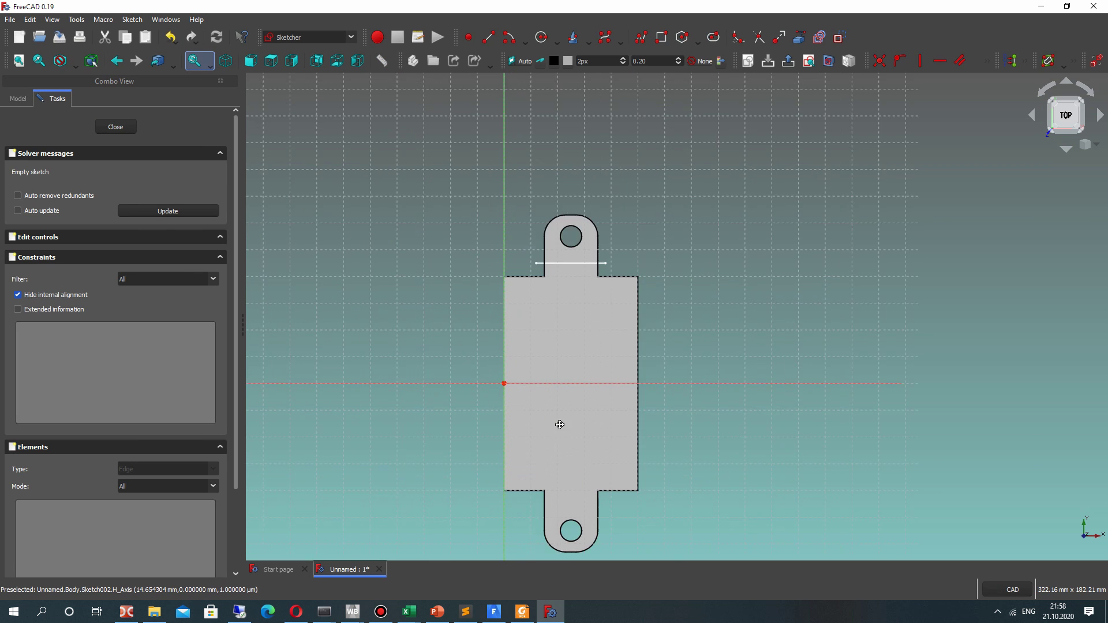
Step: Draw a horizontal line across the bottom tab and link the body's lower-left edge
click(488, 37)
click(541, 329)
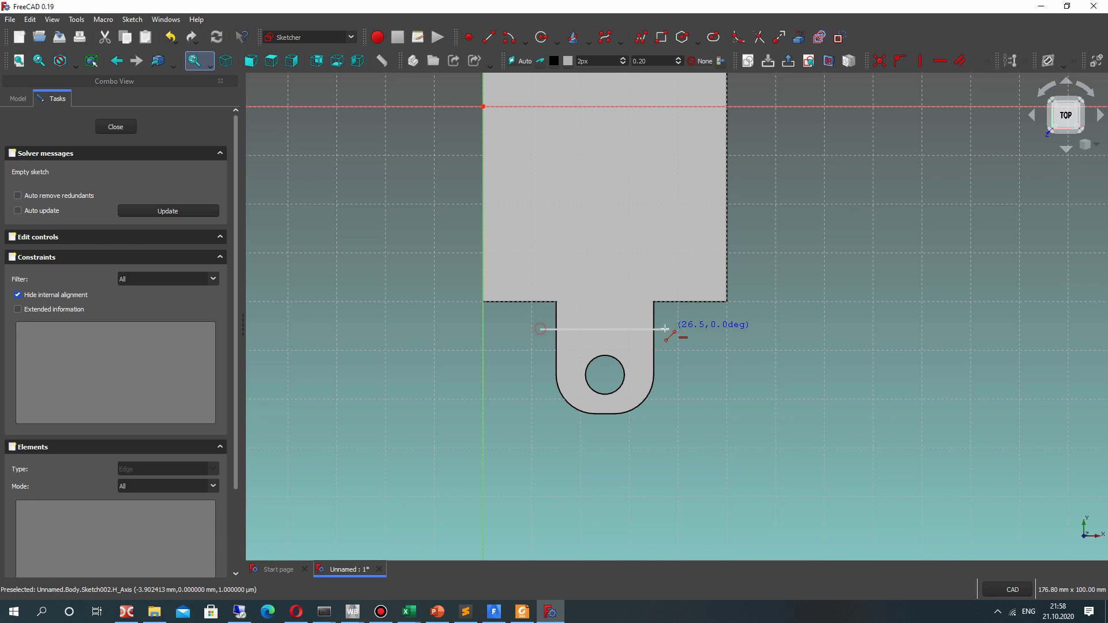
click(665, 329)
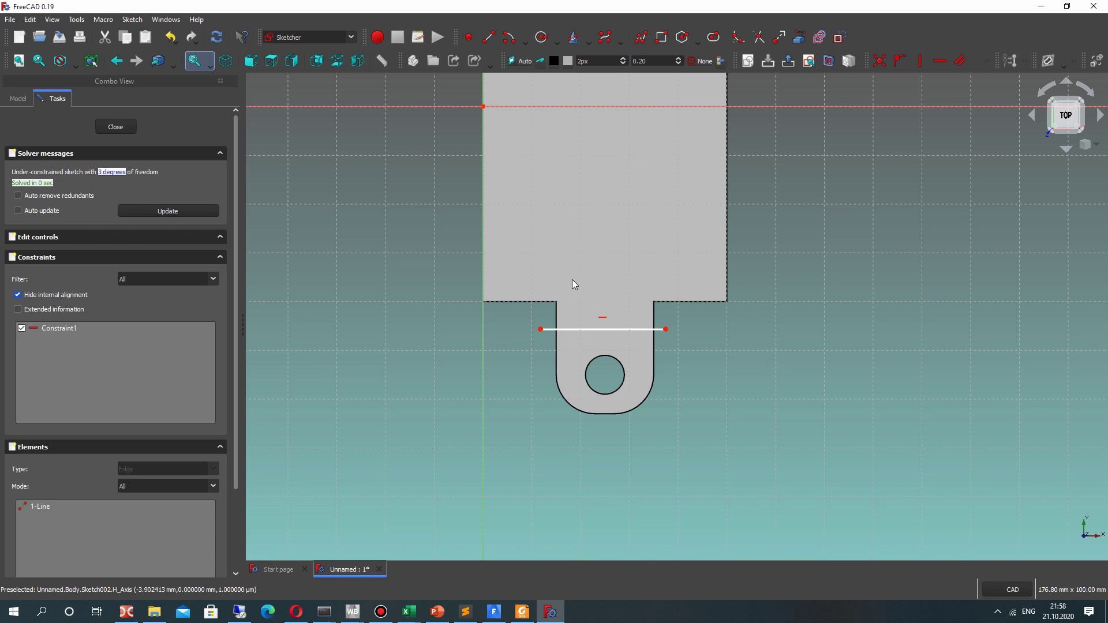
click(818, 35)
click(532, 301)
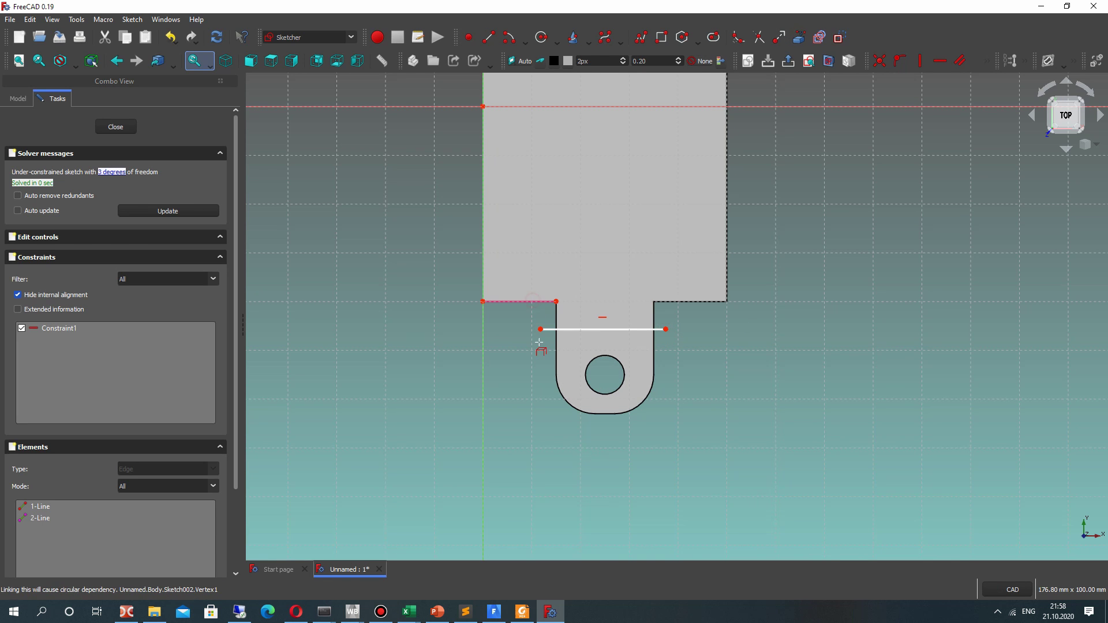
Step: Constrain the line 5 mm vertically from the linked edge's vertex and close the sketch
click(541, 330)
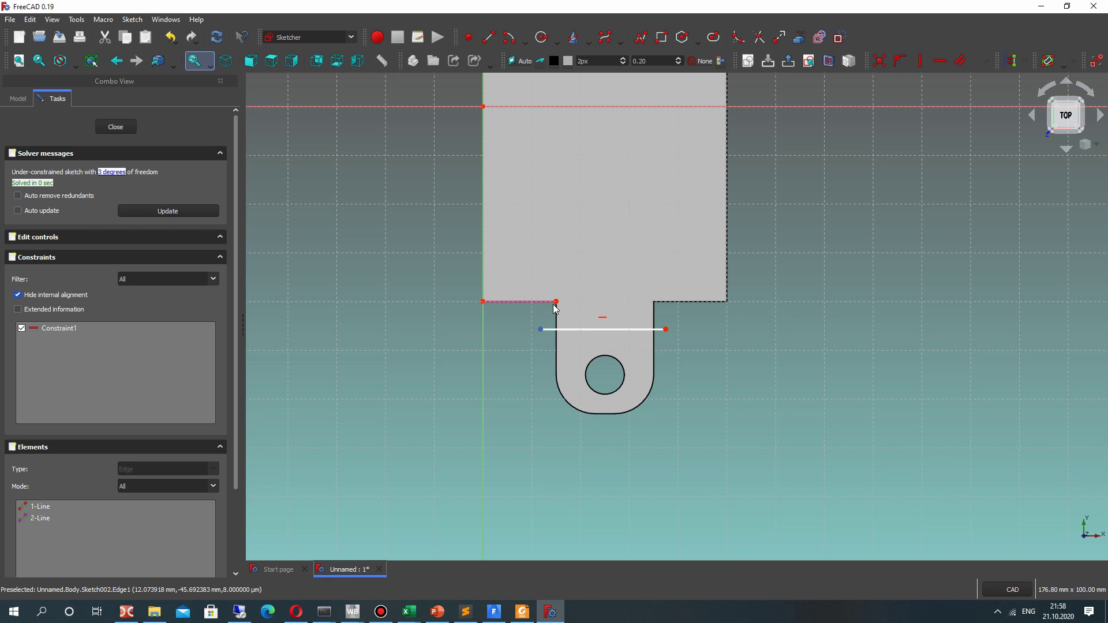
click(557, 302)
click(986, 61)
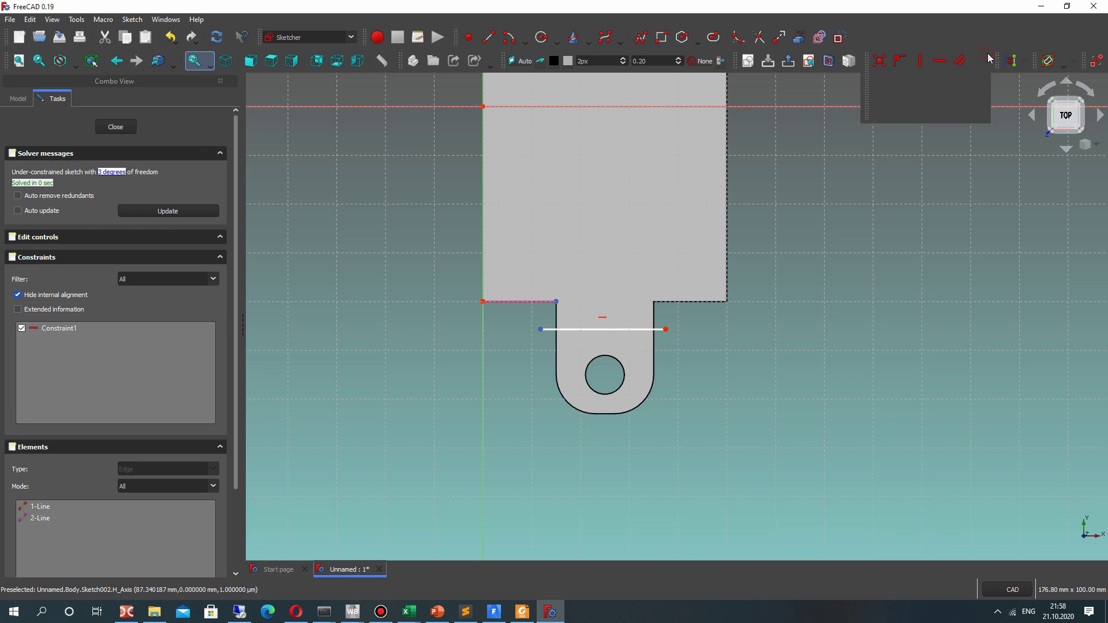
click(915, 123)
text(5)
key(Return)
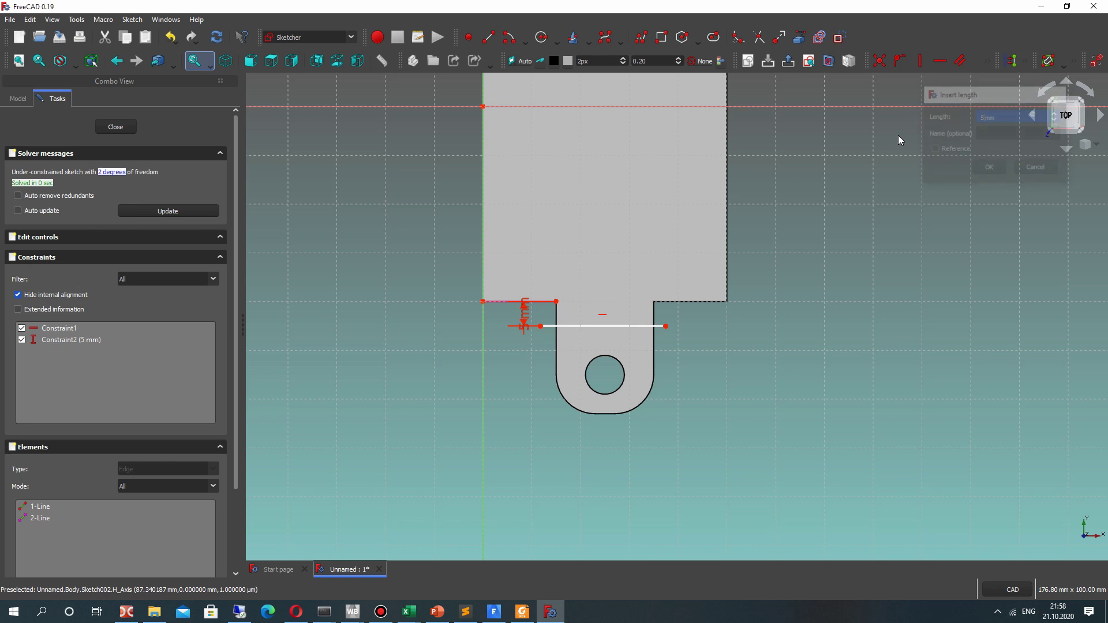
scroll(372, 293, down, 3)
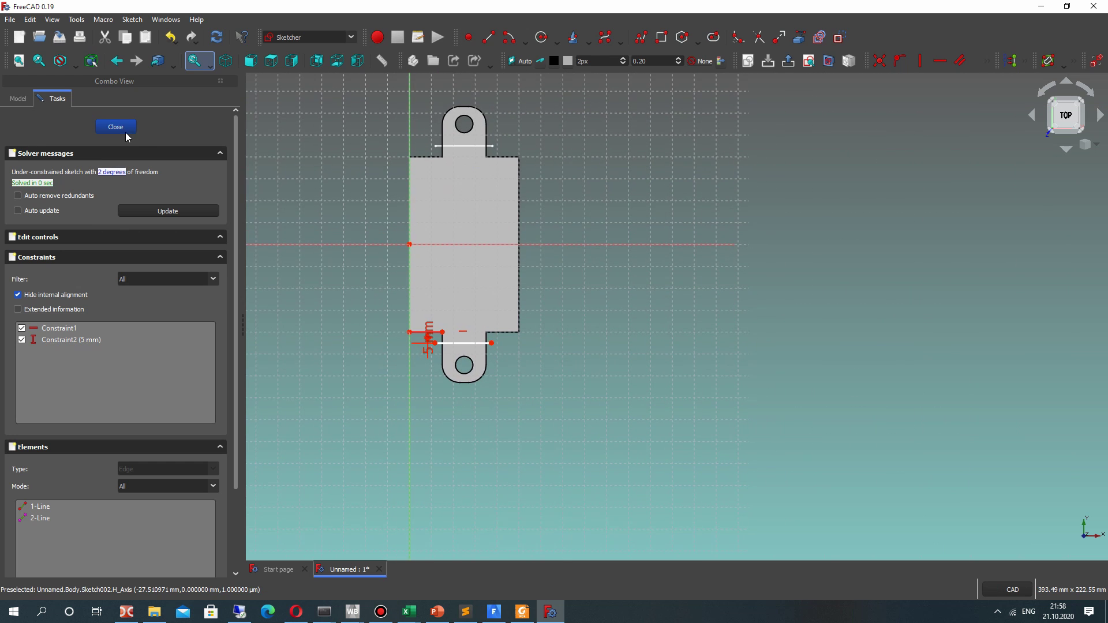
key(Escape)
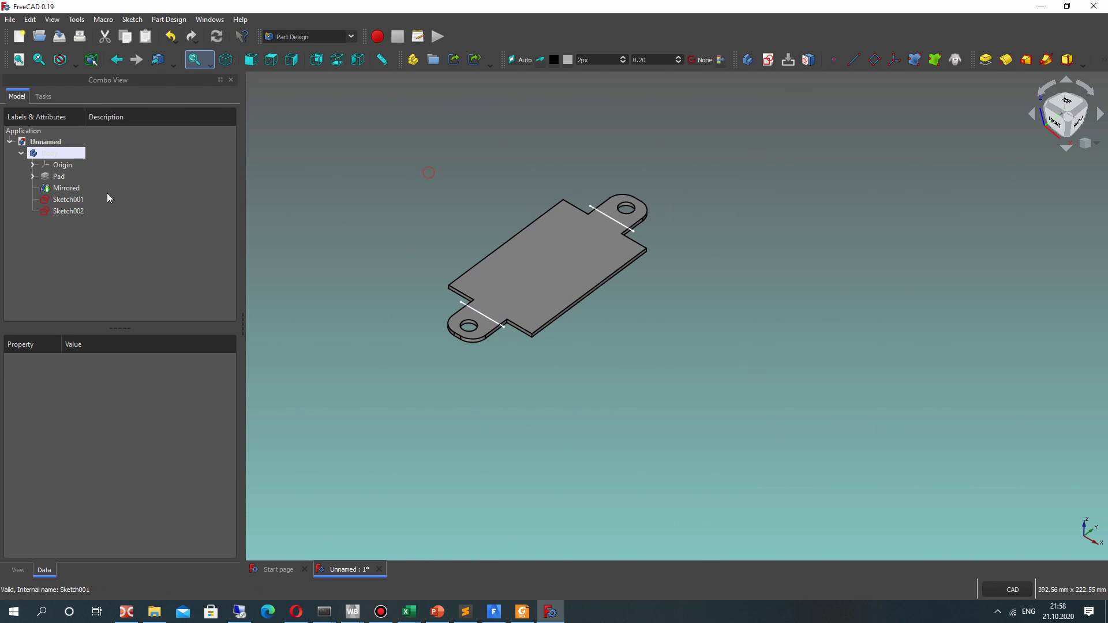
Step: Switch to the Sheet Metal workbench
click(292, 35)
click(287, 245)
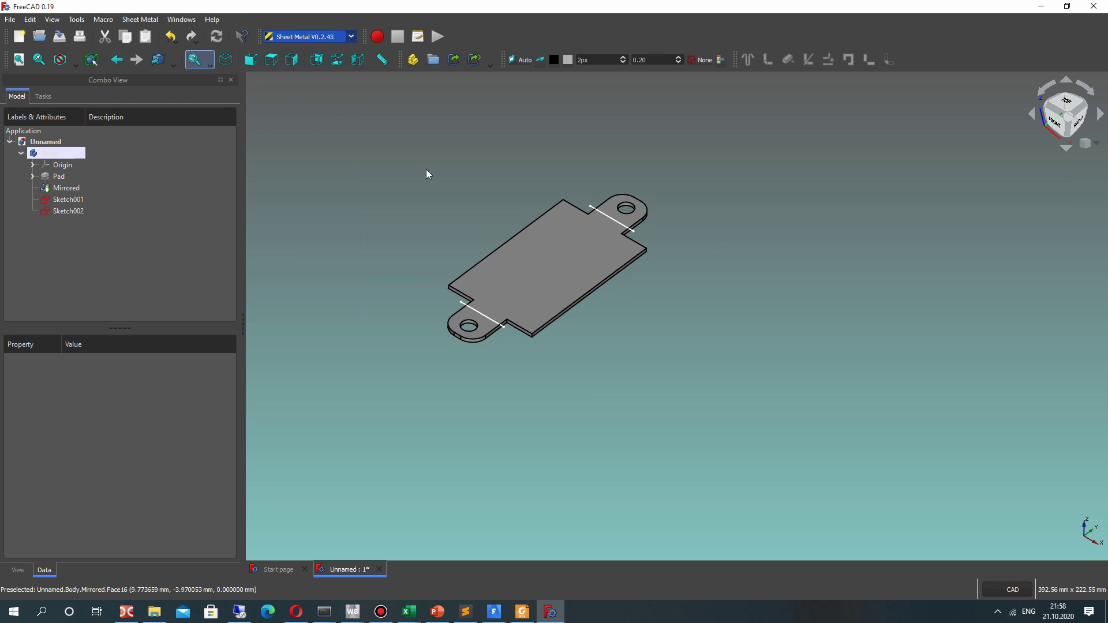
scroll(563, 299, up, 2)
middle_drag(618, 319, 654, 389)
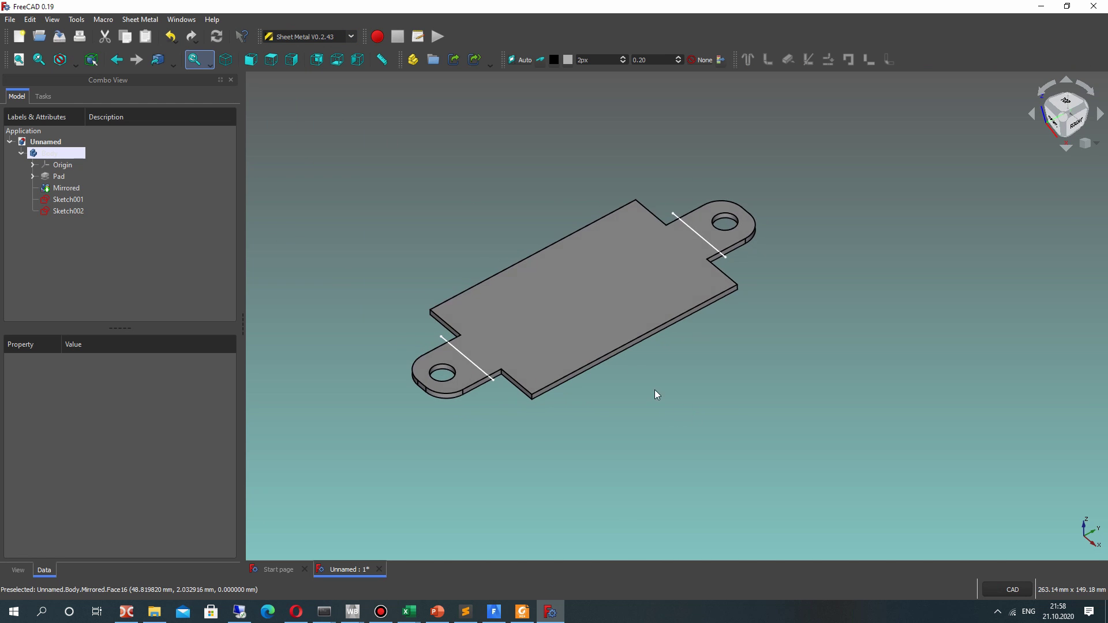
scroll(448, 255, up, 2)
middle_drag(511, 282, 549, 274)
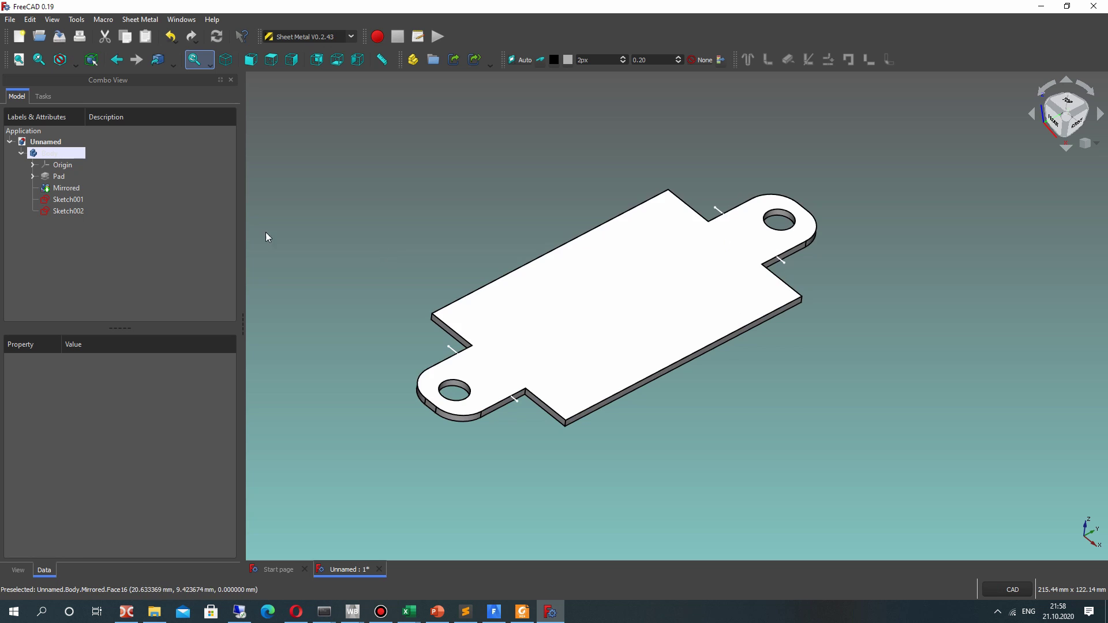
Step: Fold the top hole tab along Sketch001's bend line using the plate face as base
click(65, 200)
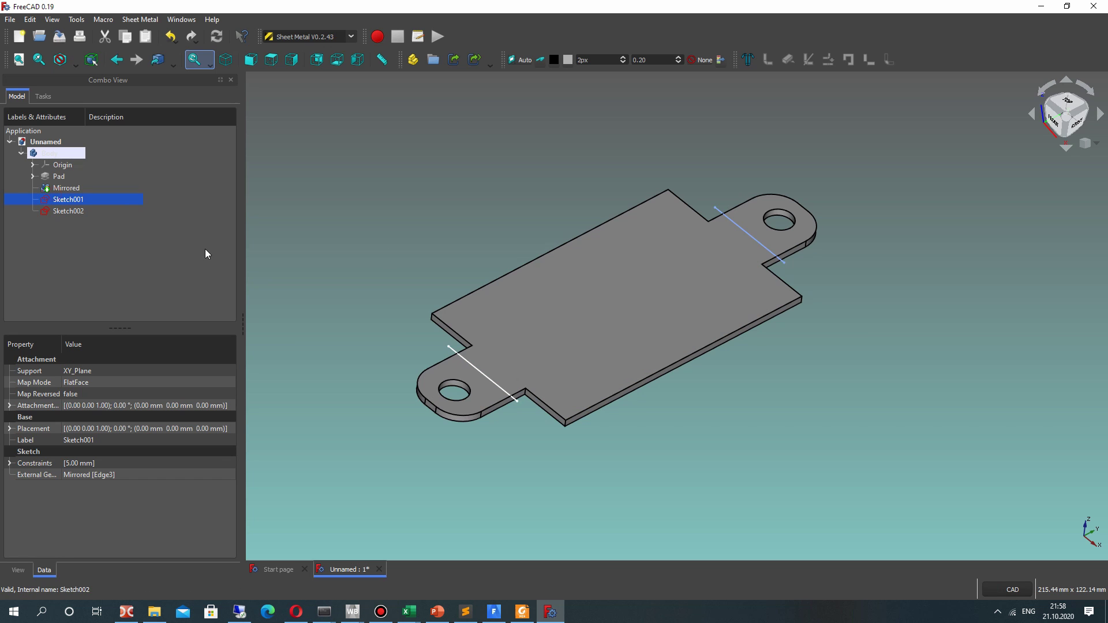
click(393, 172)
click(587, 281)
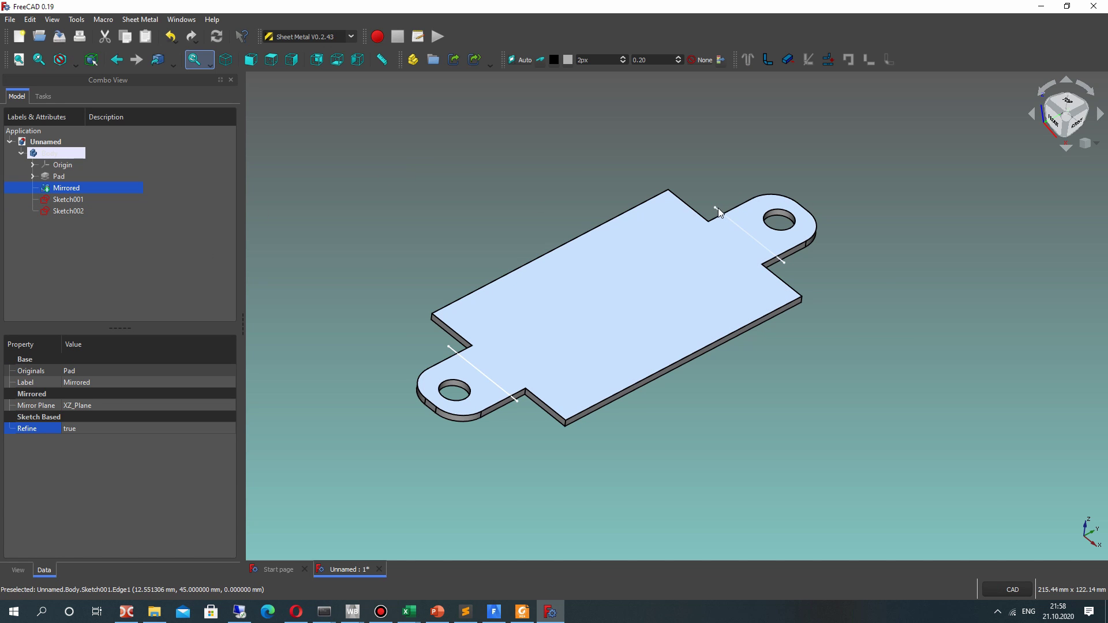
ctrl+click(718, 210)
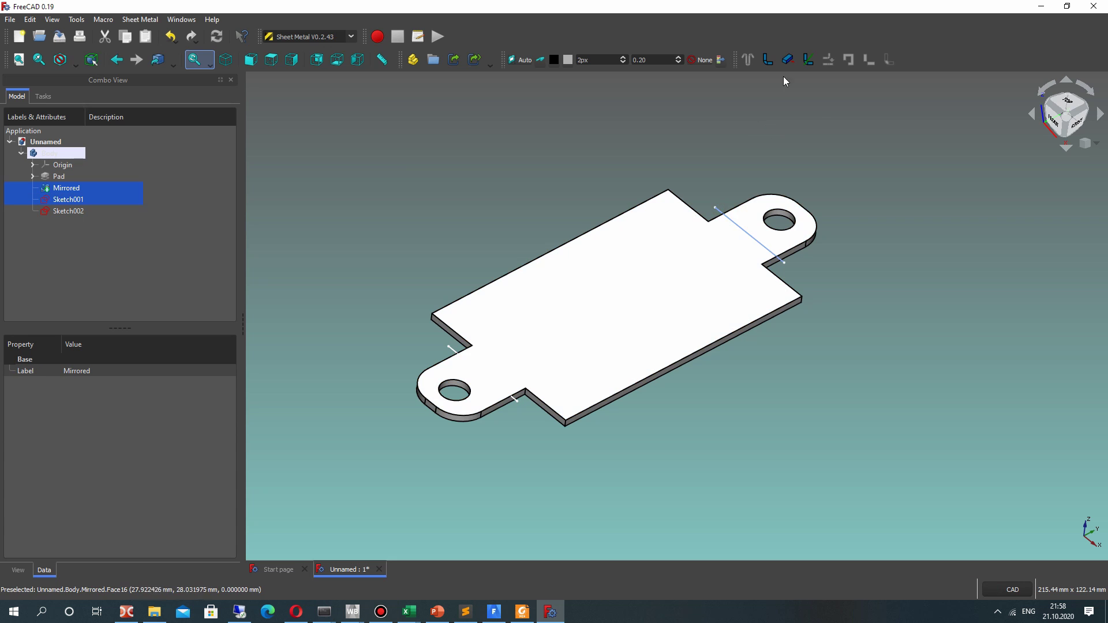
click(812, 61)
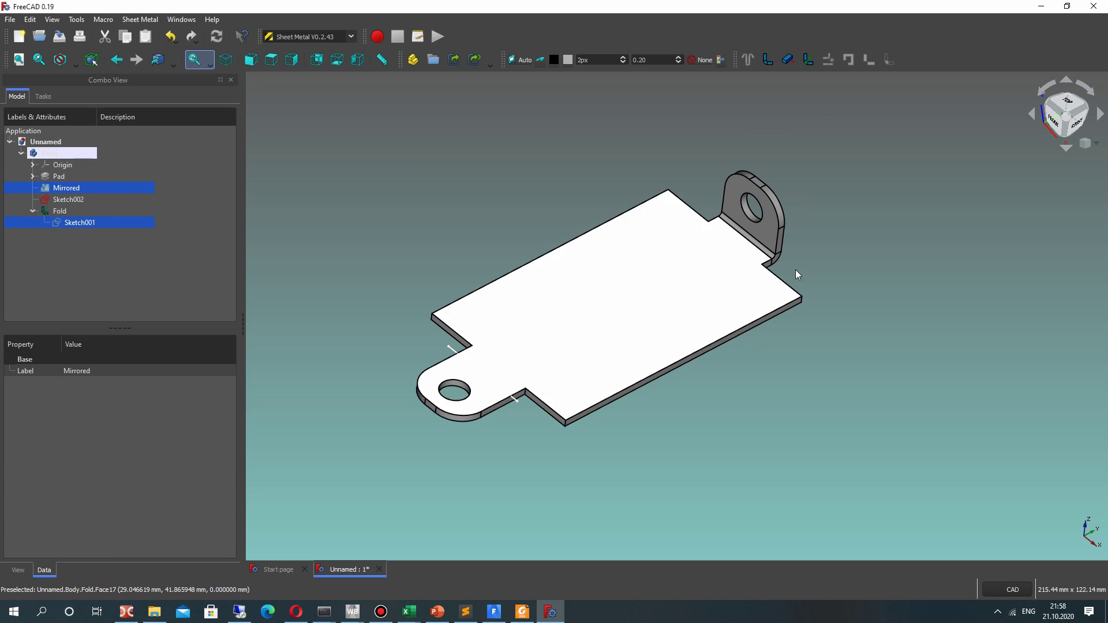
click(59, 212)
click(74, 404)
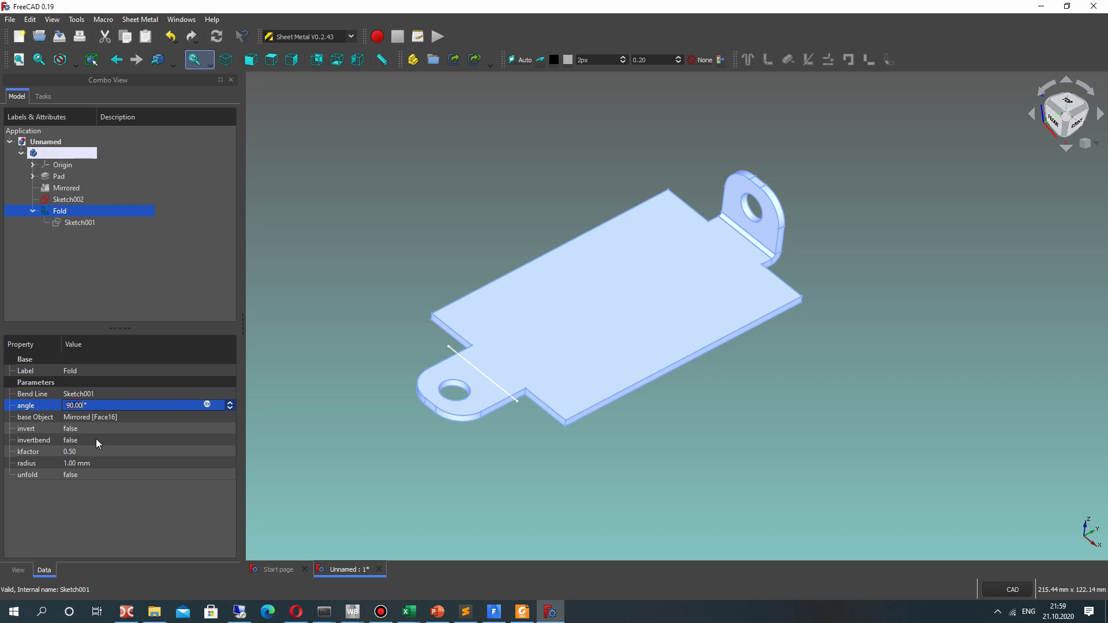
key(BackSpace)
key(BackSpace)
key(BackSpace)
key(BackSpace)
key(BackSpace)
text(45)
key(Return)
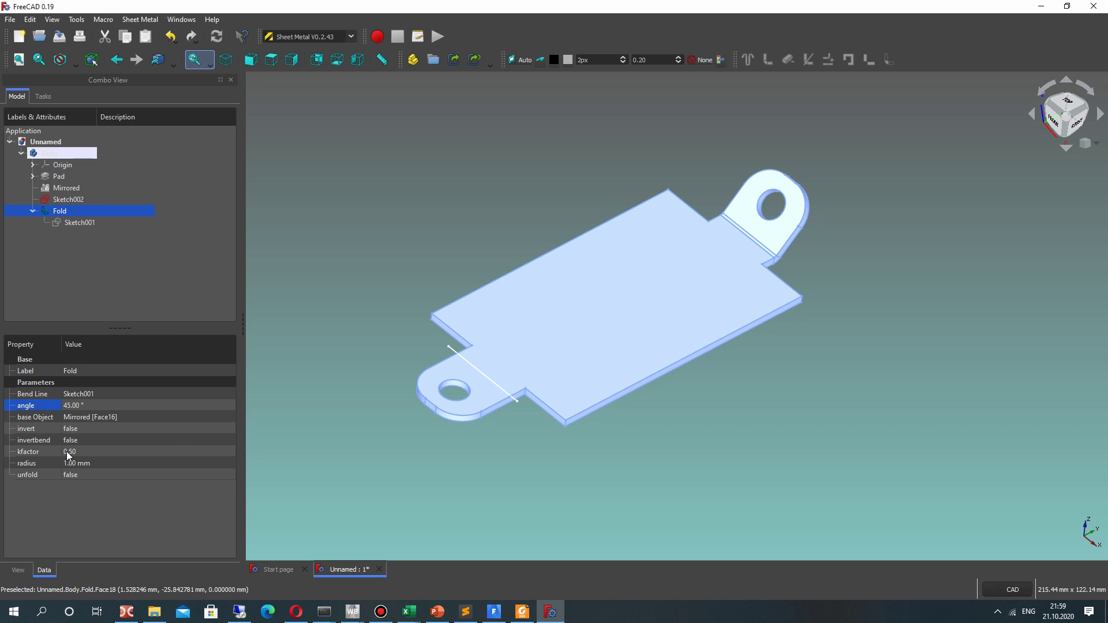
click(73, 407)
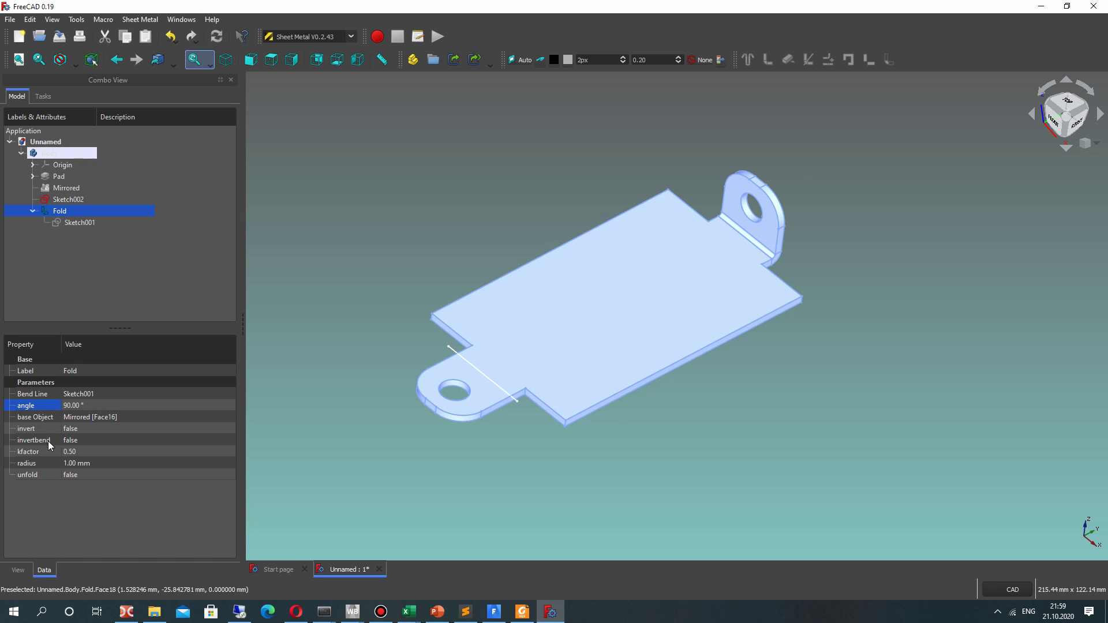
click(66, 465)
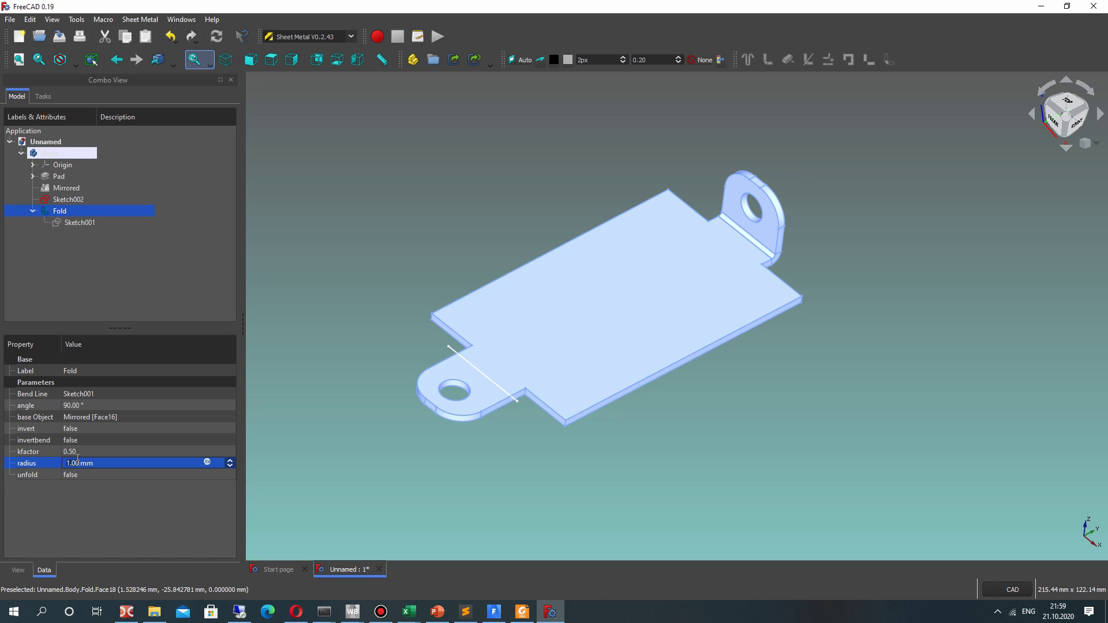
text(3)
key(Return)
click(69, 463)
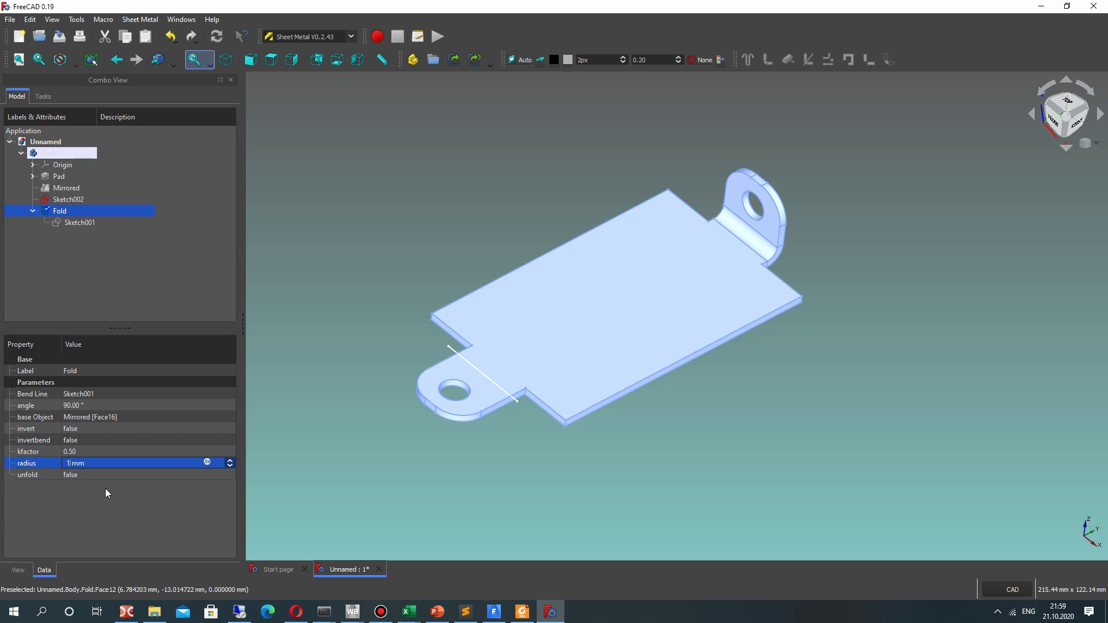
key(Return)
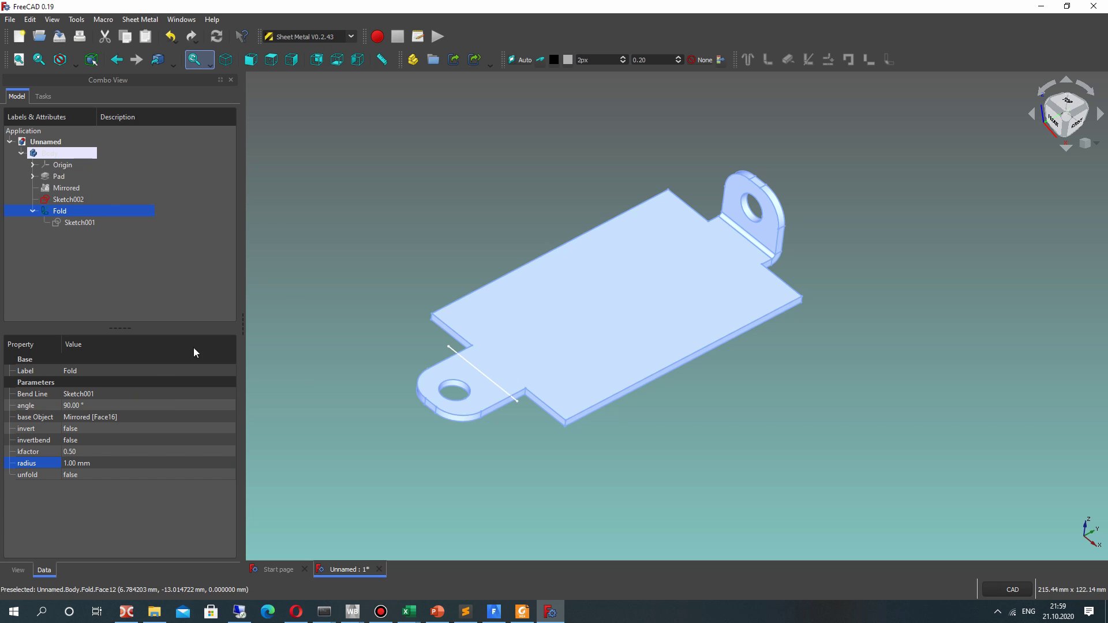
click(420, 220)
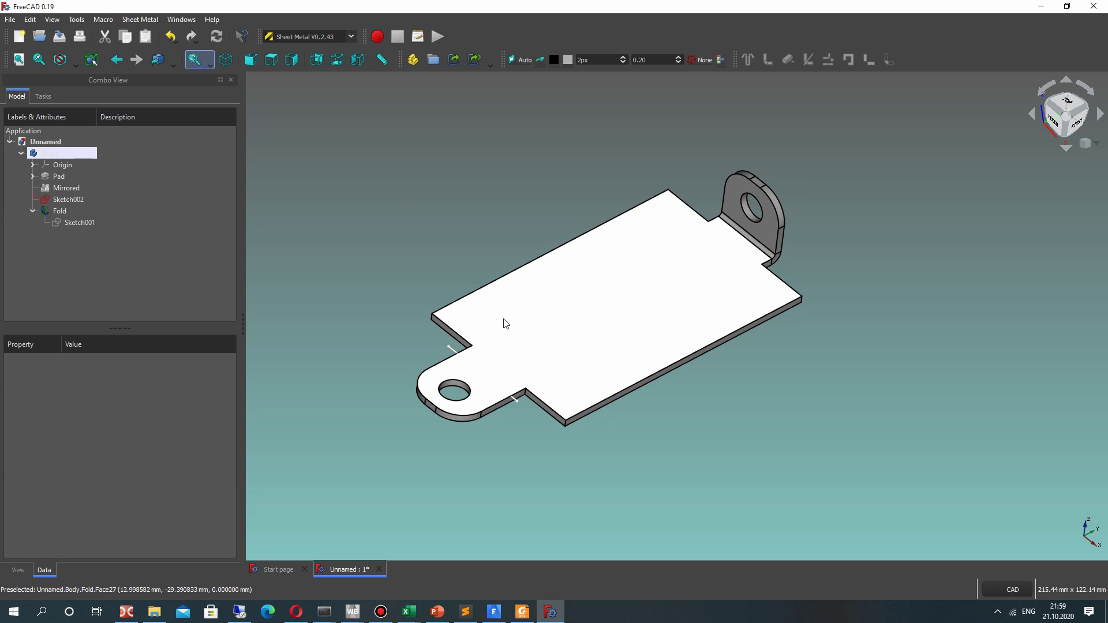
Step: Fold the bottom hole tab along Sketch002's bend line as Fold001
click(515, 309)
ctrl+click(454, 353)
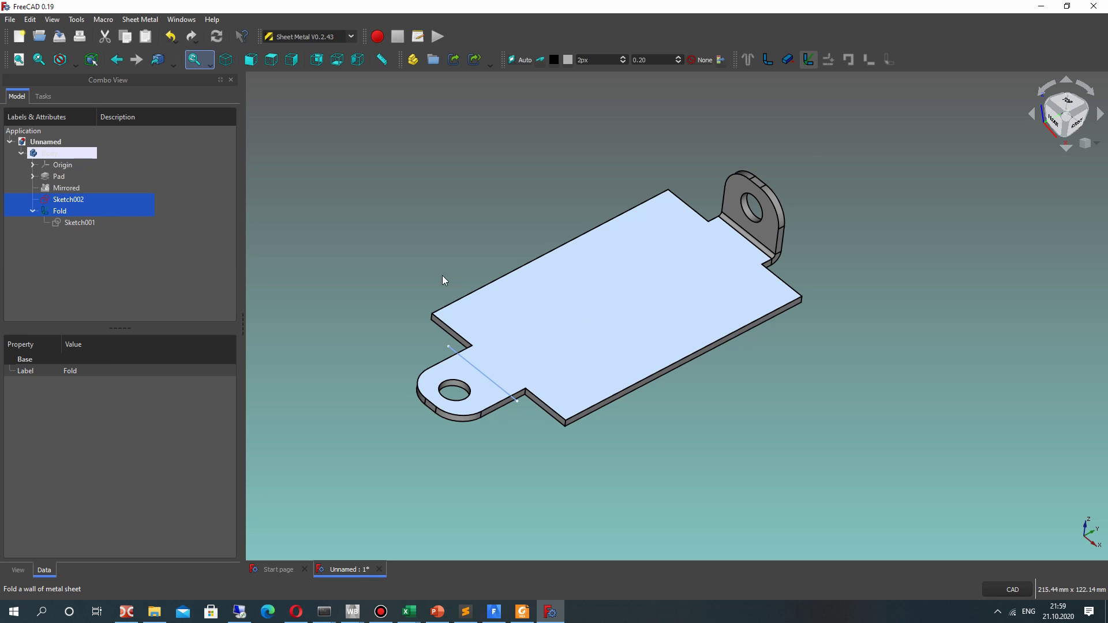
mouse_move(656, 338)
middle_down()
mouse_move(415, 364)
mouse_move(489, 354)
mouse_move(650, 168)
mouse_move(604, 371)
mouse_move(589, 329)
mouse_move(663, 173)
mouse_move(705, 277)
middle_up()
click(66, 210)
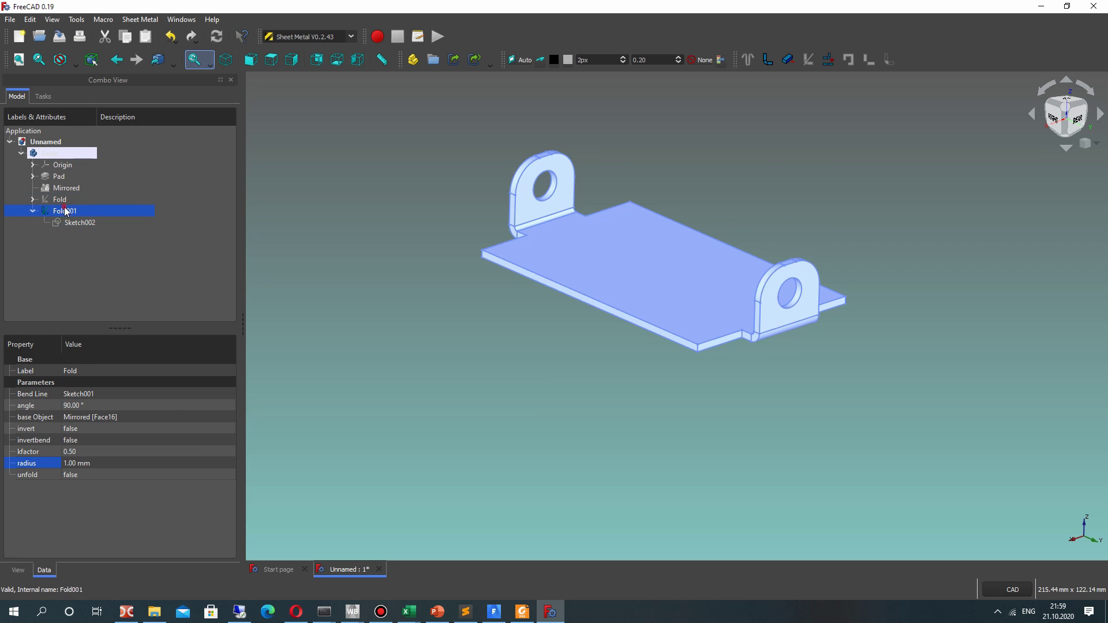
click(28, 461)
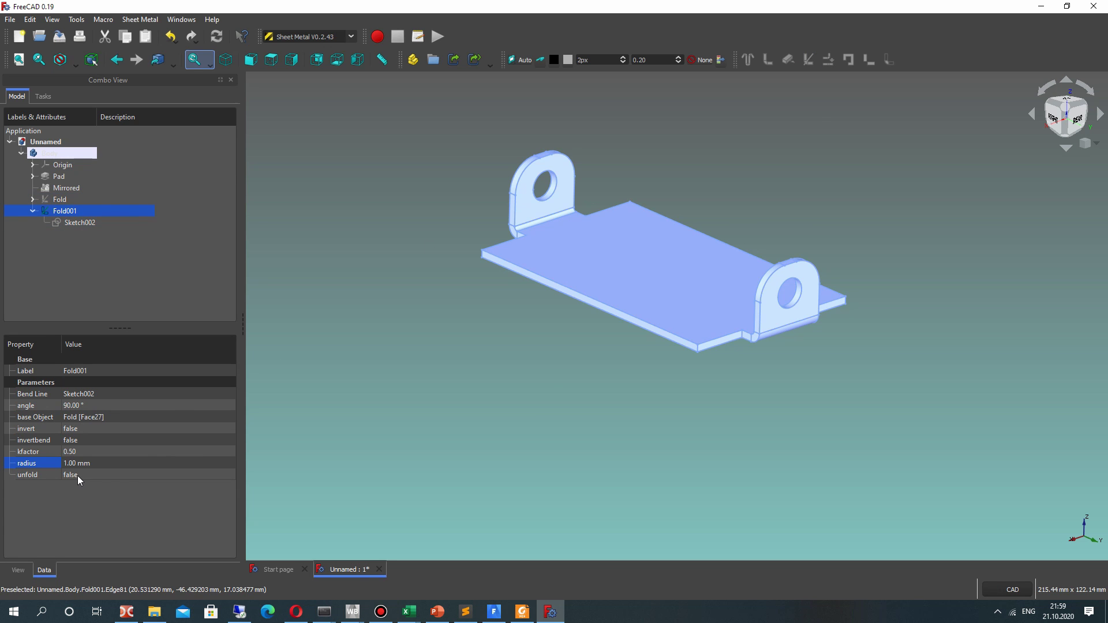
Step: Set Fold001's invert to true to check the flipped fold direction
middle_drag(346, 386, 549, 390)
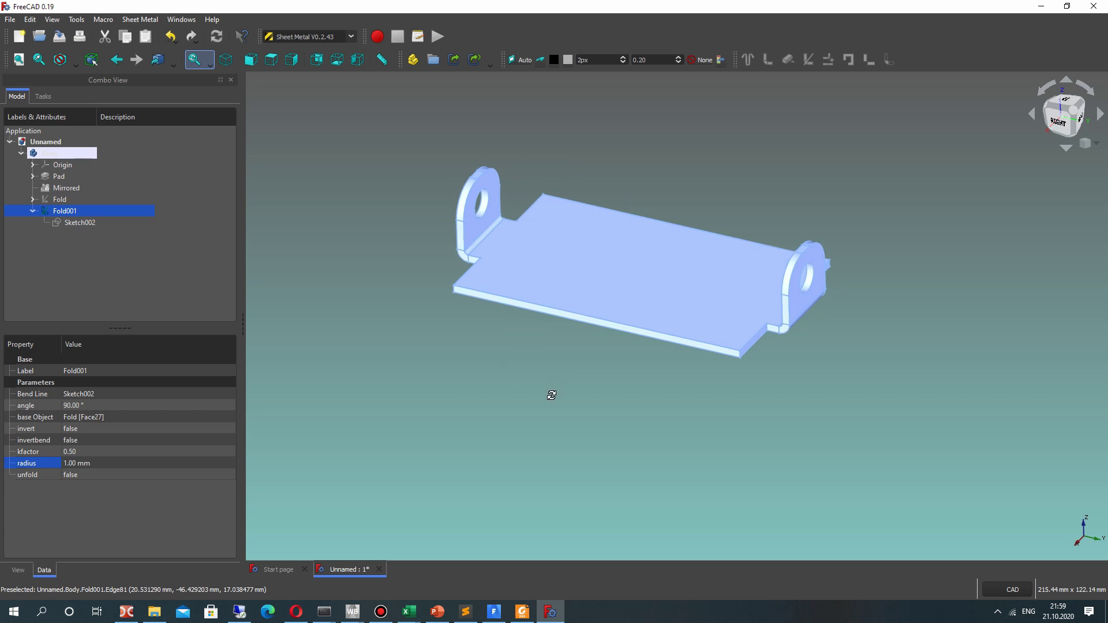
click(78, 429)
click(77, 437)
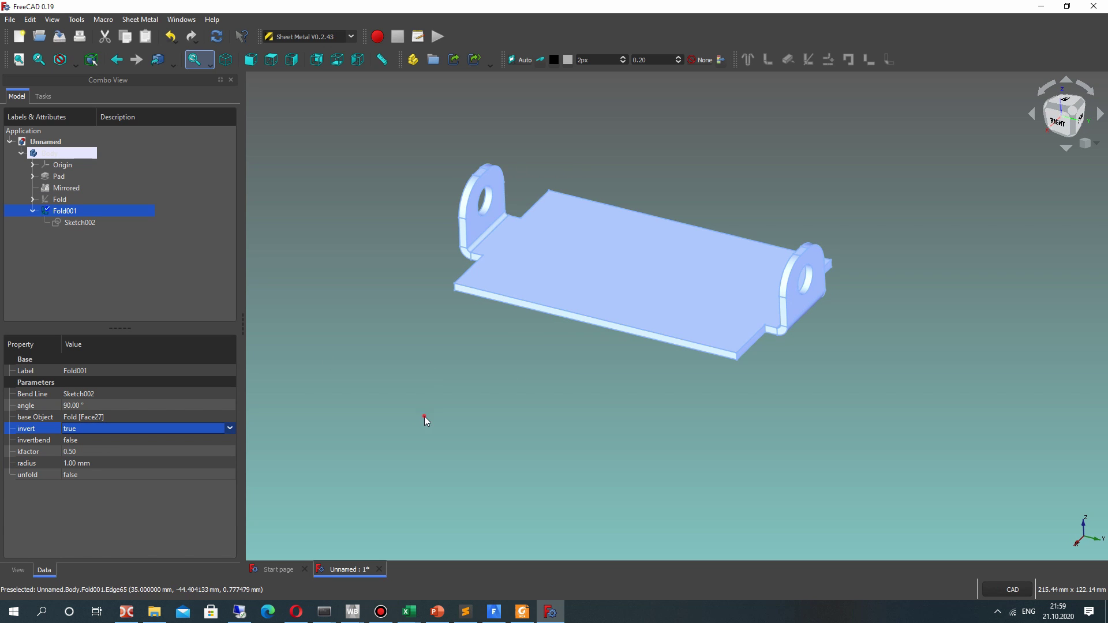
click(498, 213)
middle_drag(497, 212, 105, 286)
Step: Restore Fold001's invert to false so both tabs stand upward
click(70, 211)
click(82, 430)
click(229, 429)
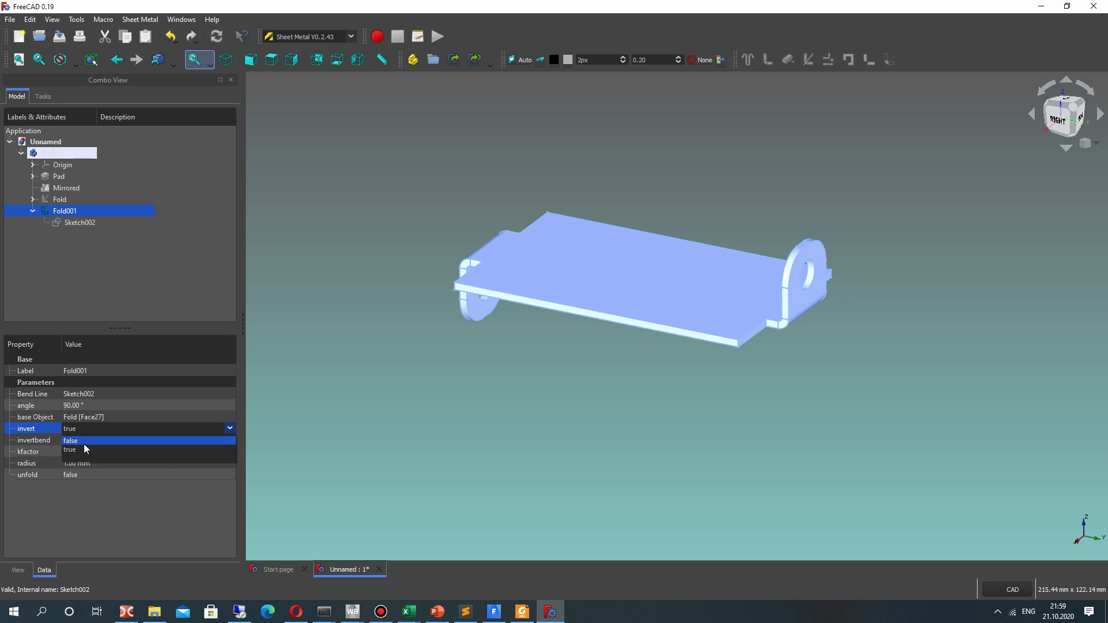
click(84, 443)
click(410, 425)
middle_drag(542, 404, 700, 404)
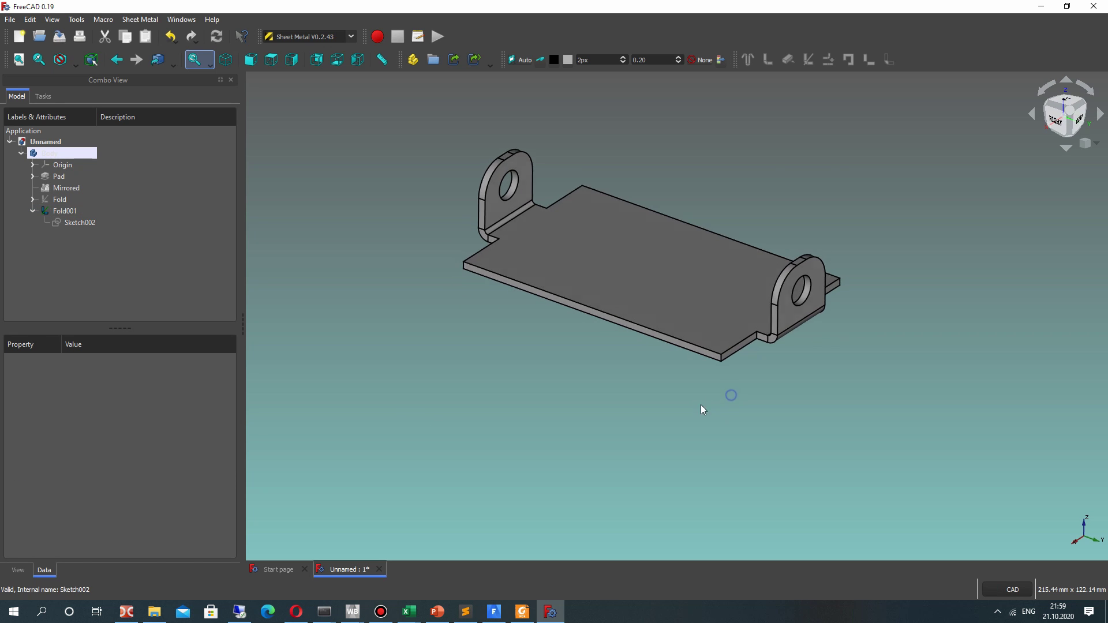
scroll(653, 336, up, 3)
Step: Add a bent wall along the plate's long front edge and set its length to 30 mm
click(637, 328)
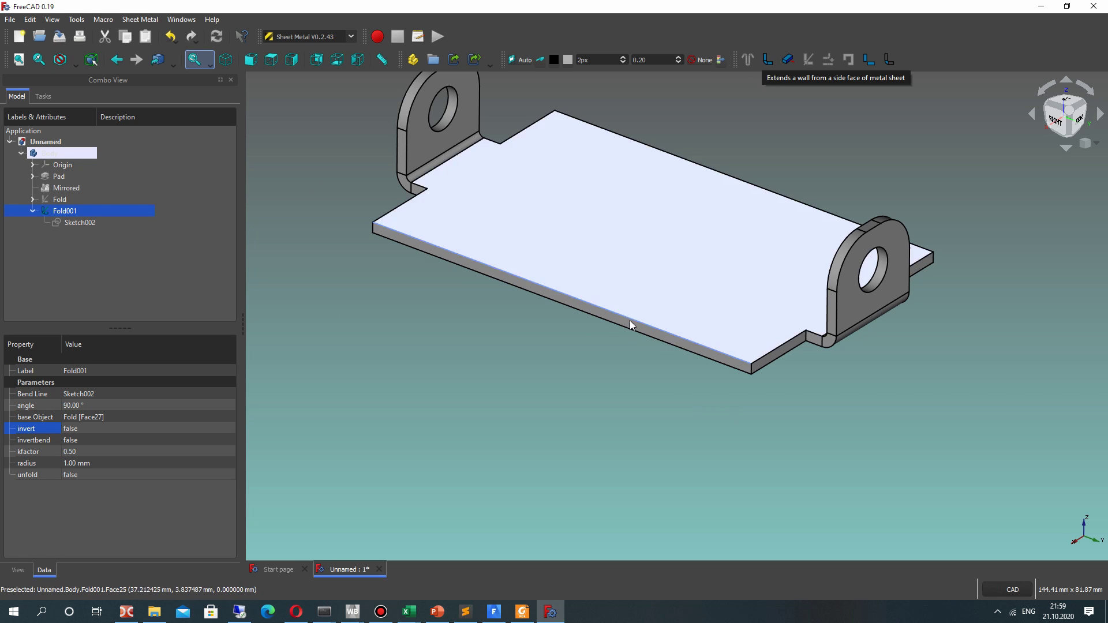
click(770, 61)
middle_drag(601, 398, 589, 300)
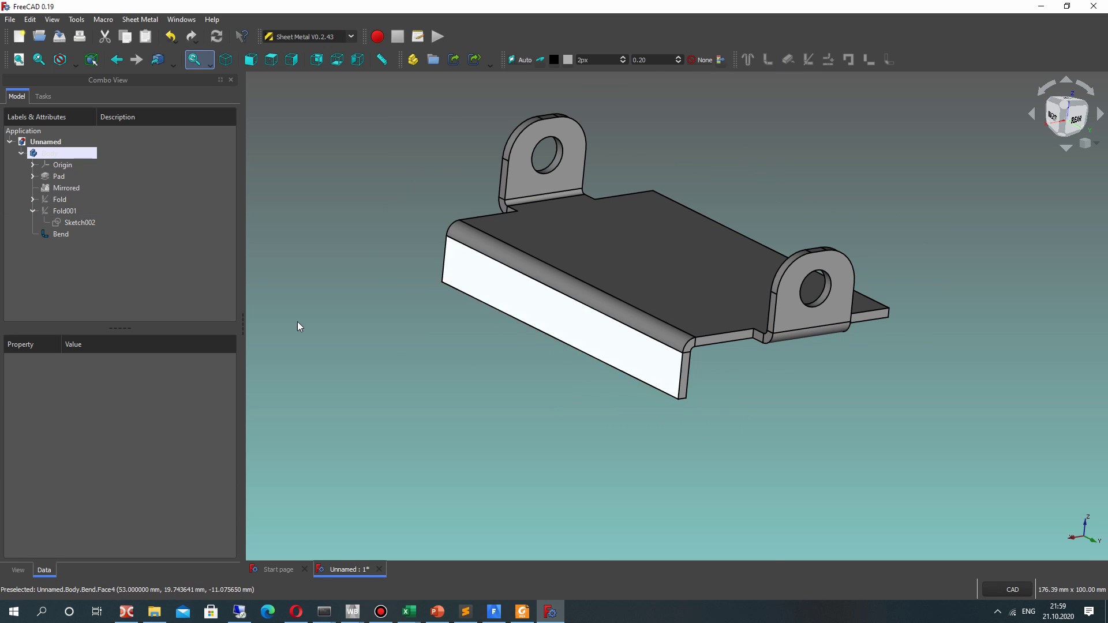
click(60, 234)
click(97, 257)
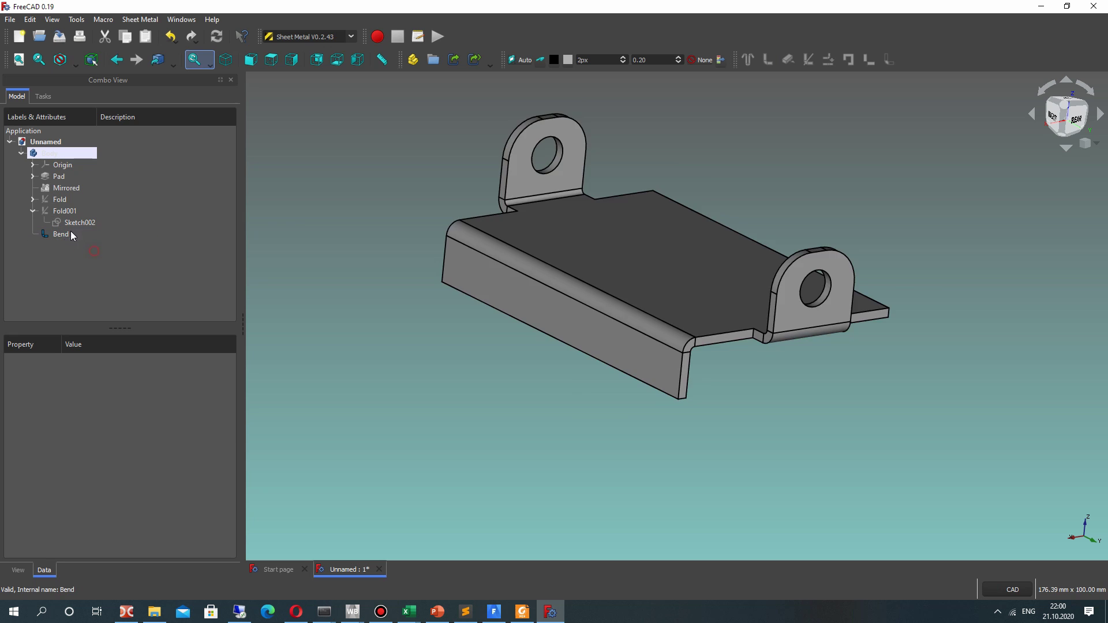
click(63, 236)
click(68, 465)
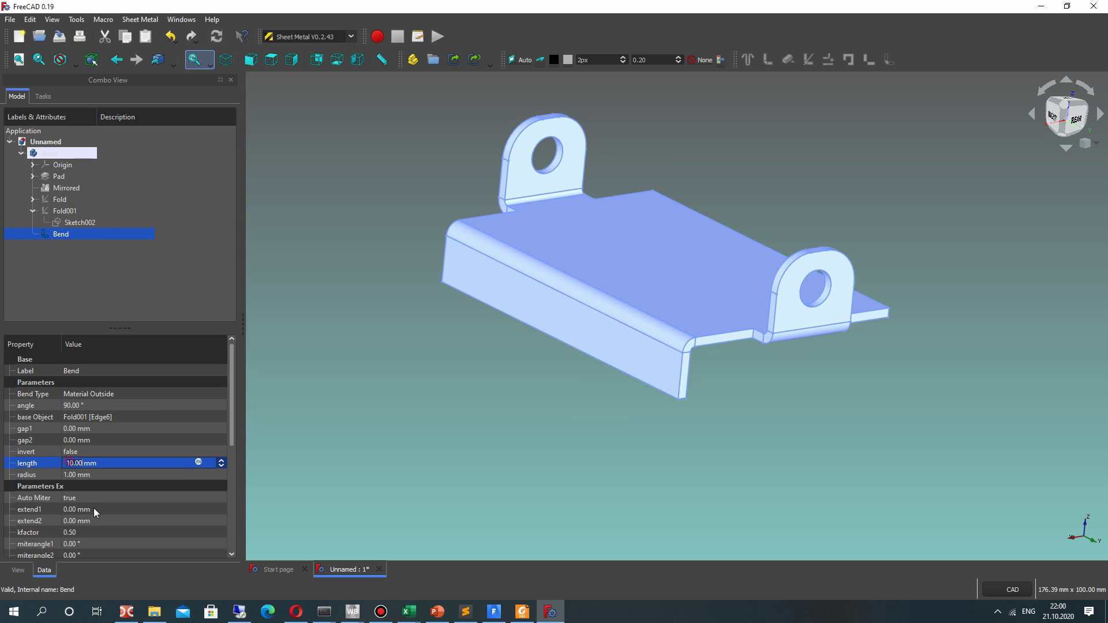
text(30)
key(Return)
middle_drag(674, 363, 608, 404)
scroll(625, 396, down, 2)
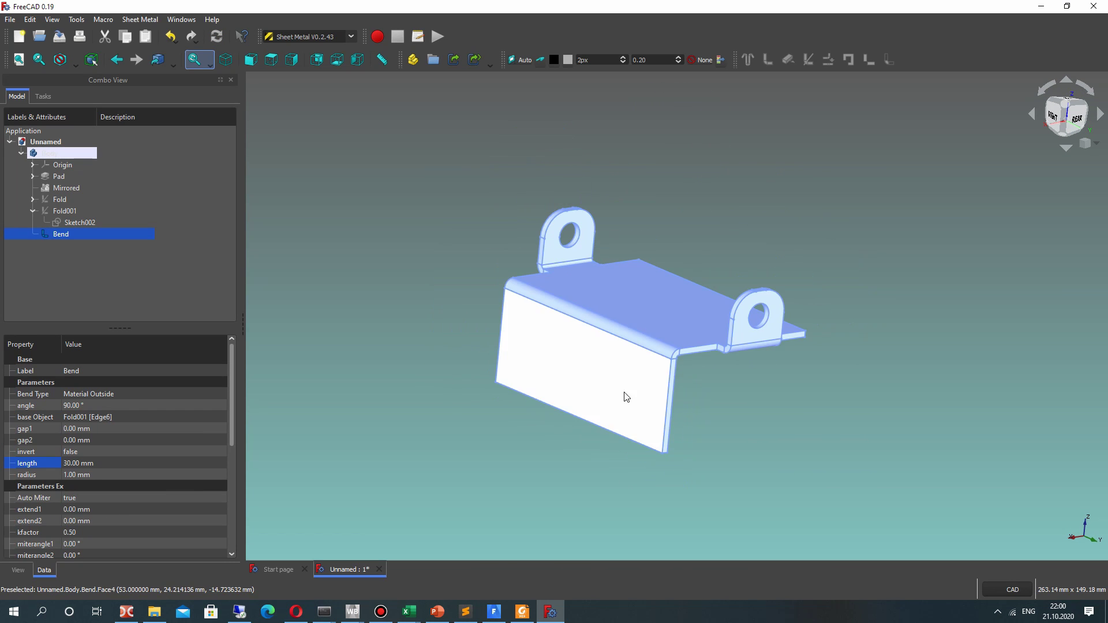
Step: Add a second wall, Bend001, on the flange's bottom edge and set its invert to true
click(547, 411)
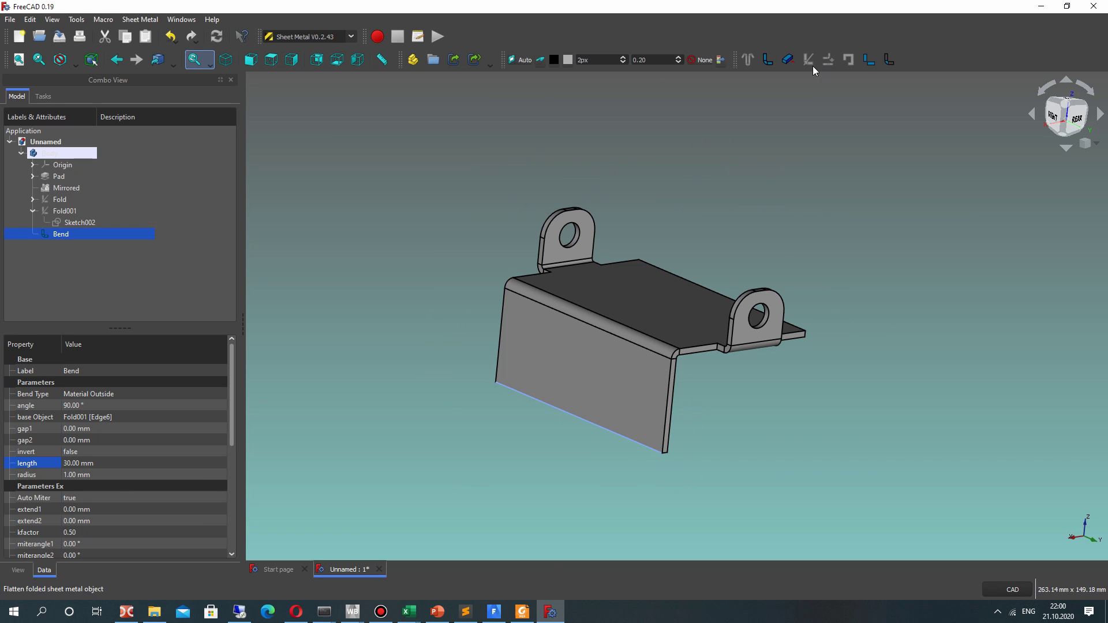
click(767, 60)
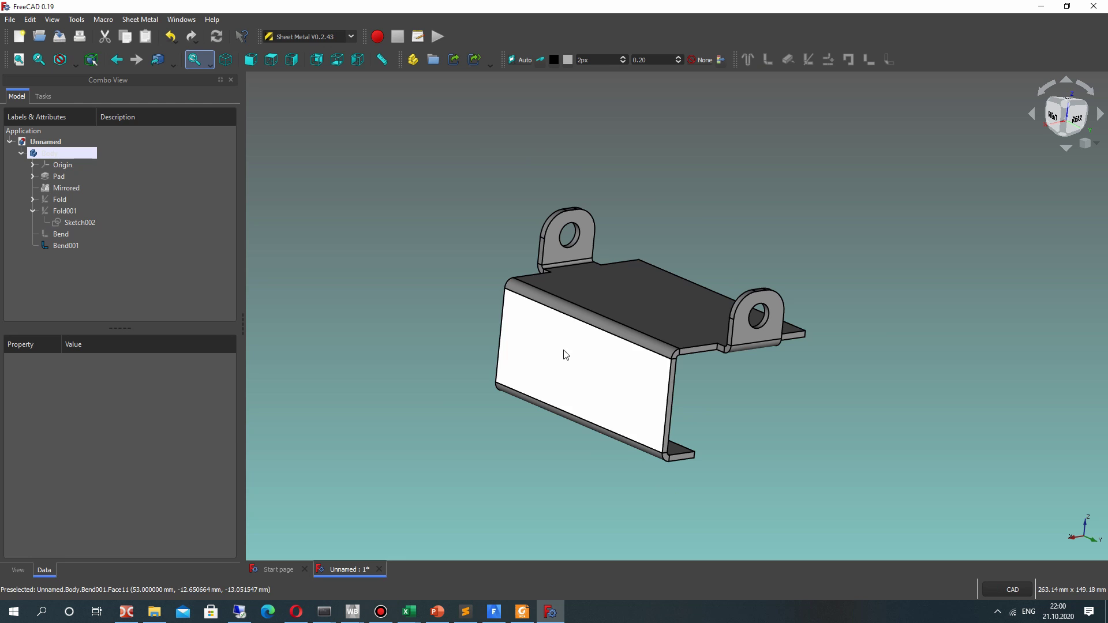
click(67, 245)
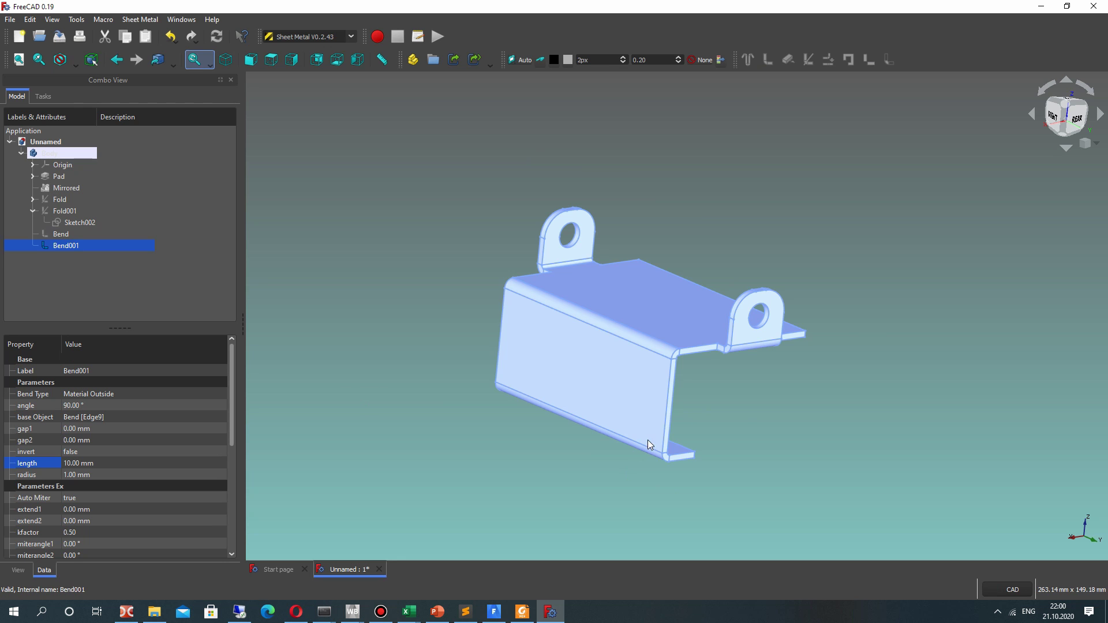
click(72, 454)
click(75, 453)
click(81, 474)
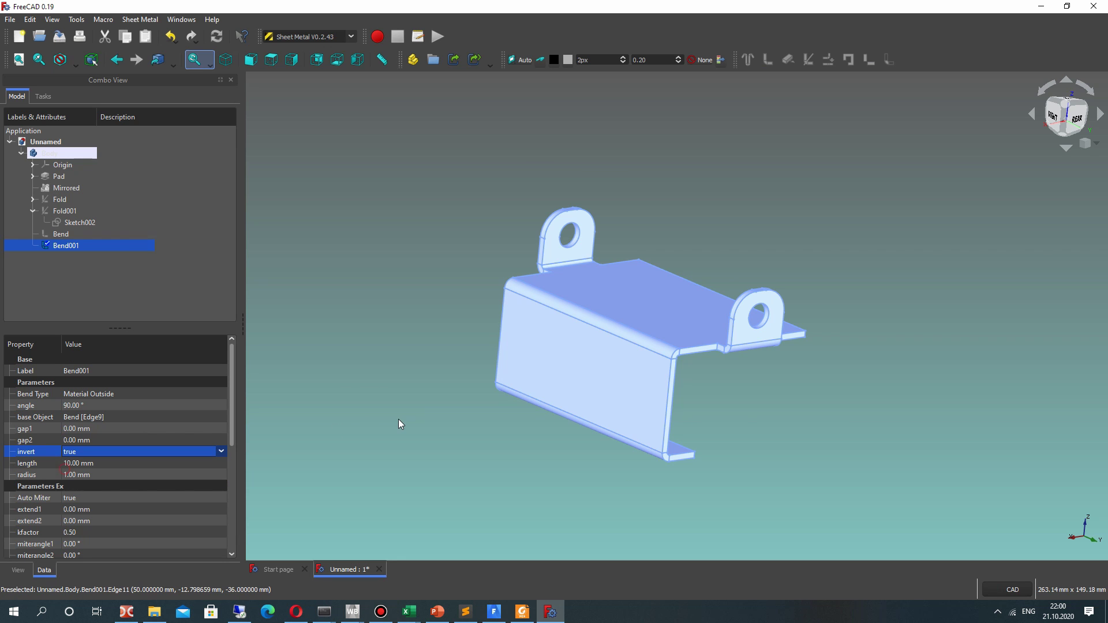
click(430, 428)
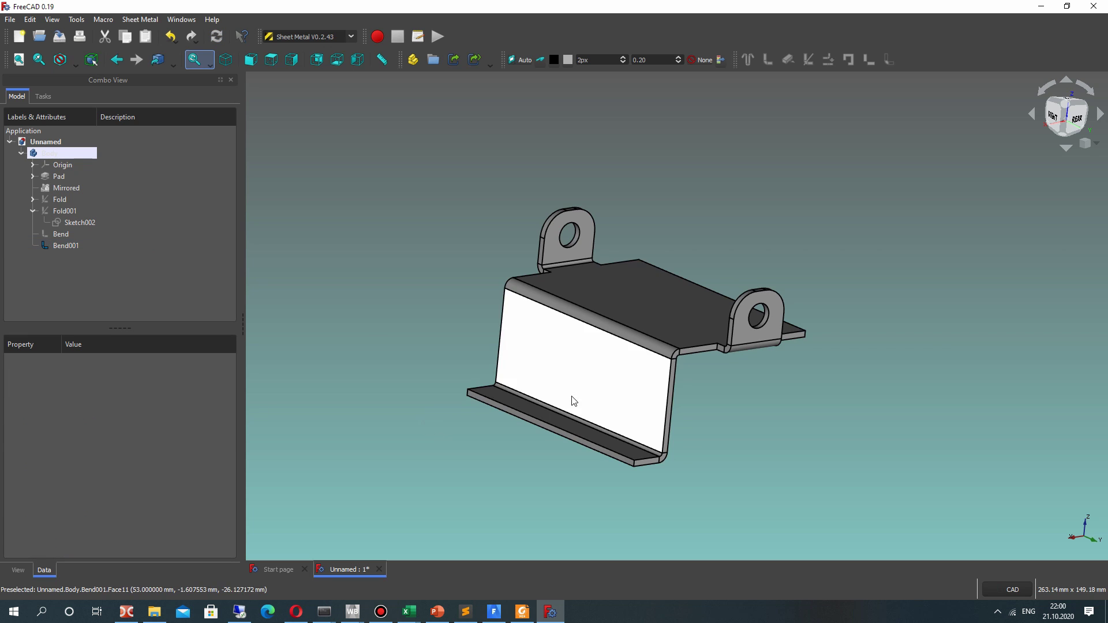
Step: Lengthen the Bend001 wall to 30 mm
click(66, 246)
click(72, 463)
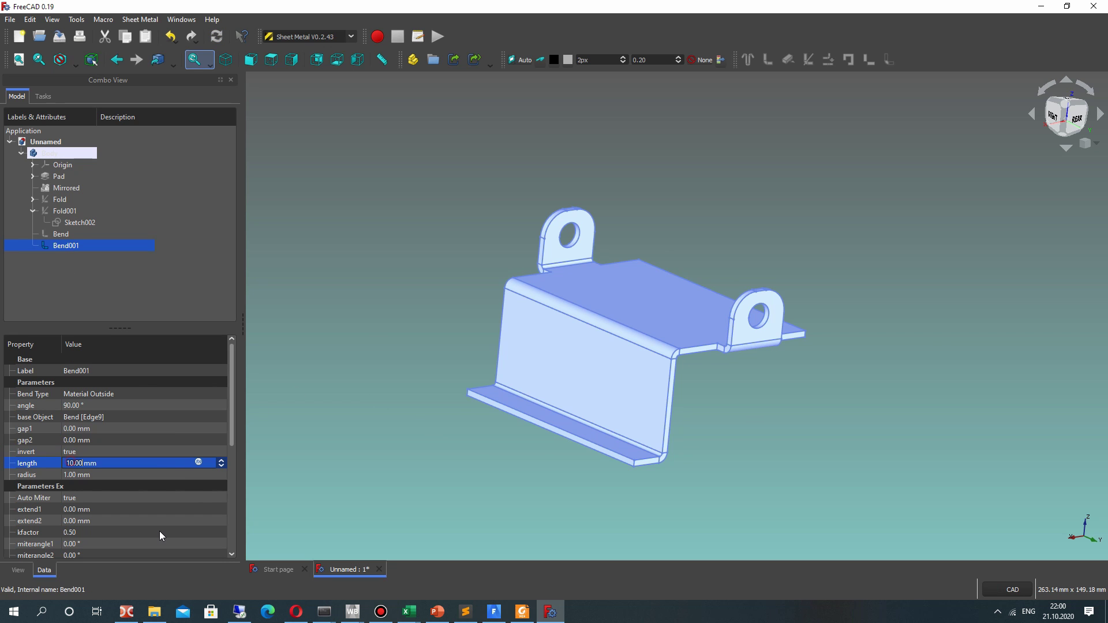
text(30)
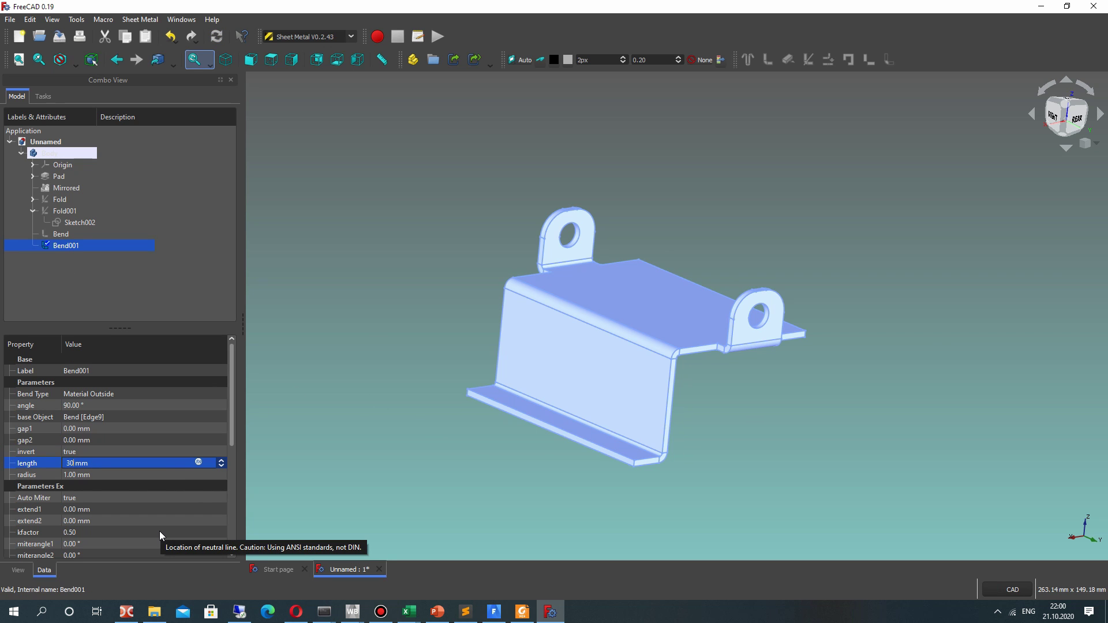
key(Return)
middle_drag(624, 517, 785, 358)
Step: Add a wall Bend002 on the chosen edge and confirm its 30 mm length
click(785, 358)
click(754, 348)
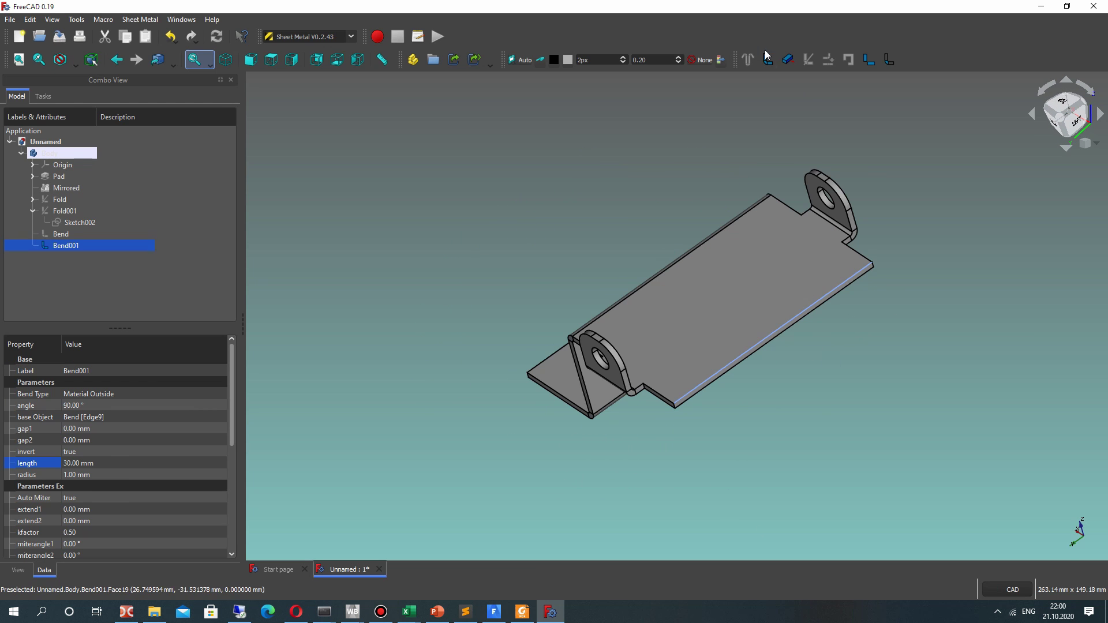
click(767, 58)
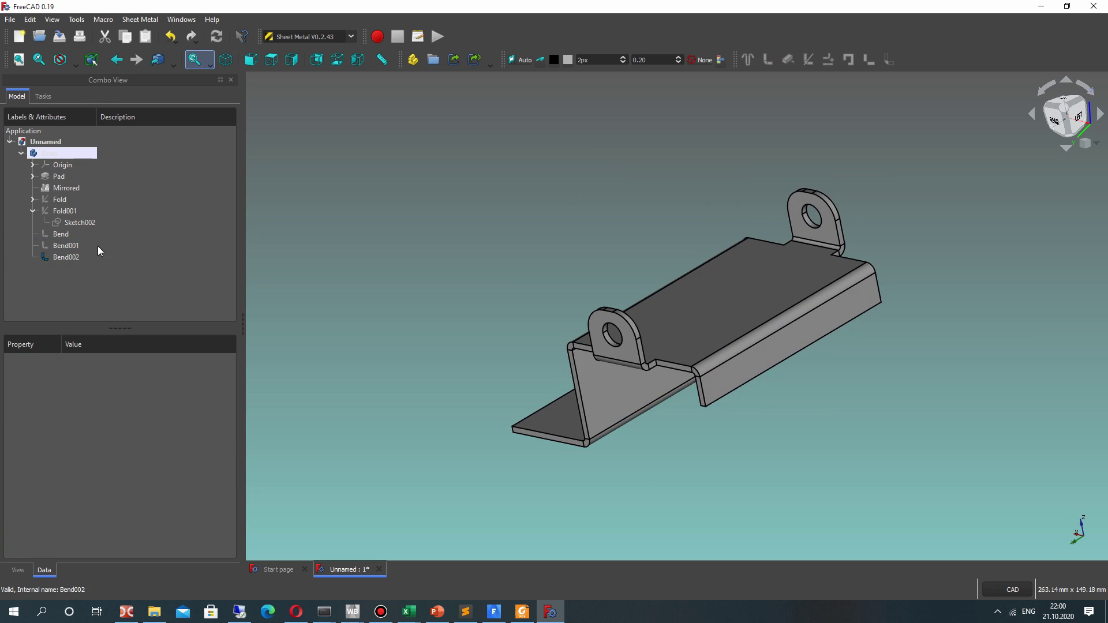
click(69, 258)
click(71, 465)
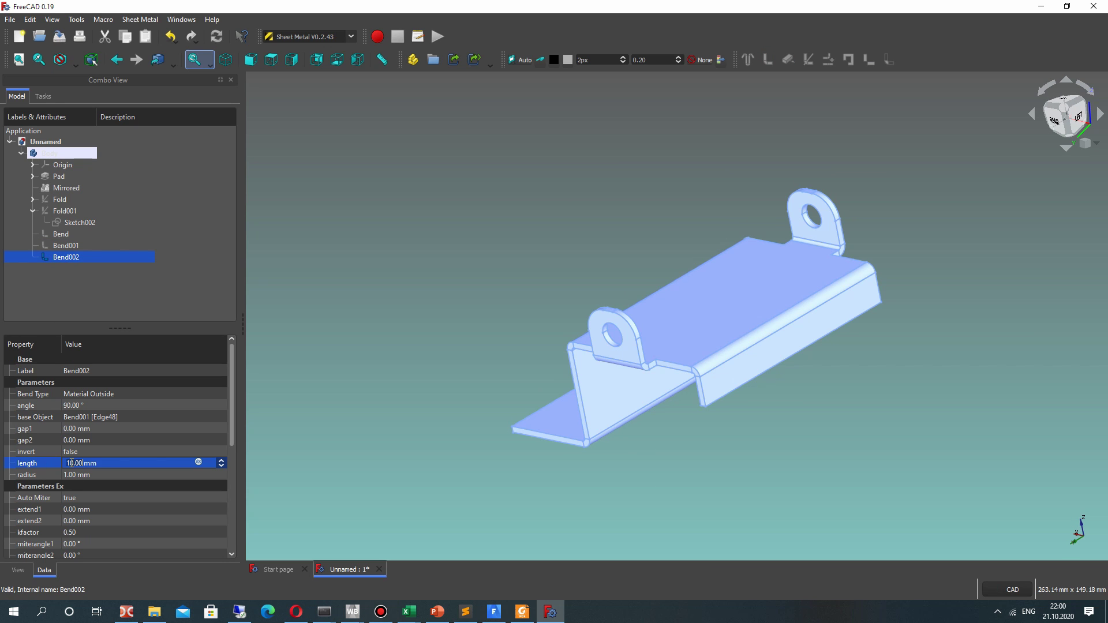
key(Return)
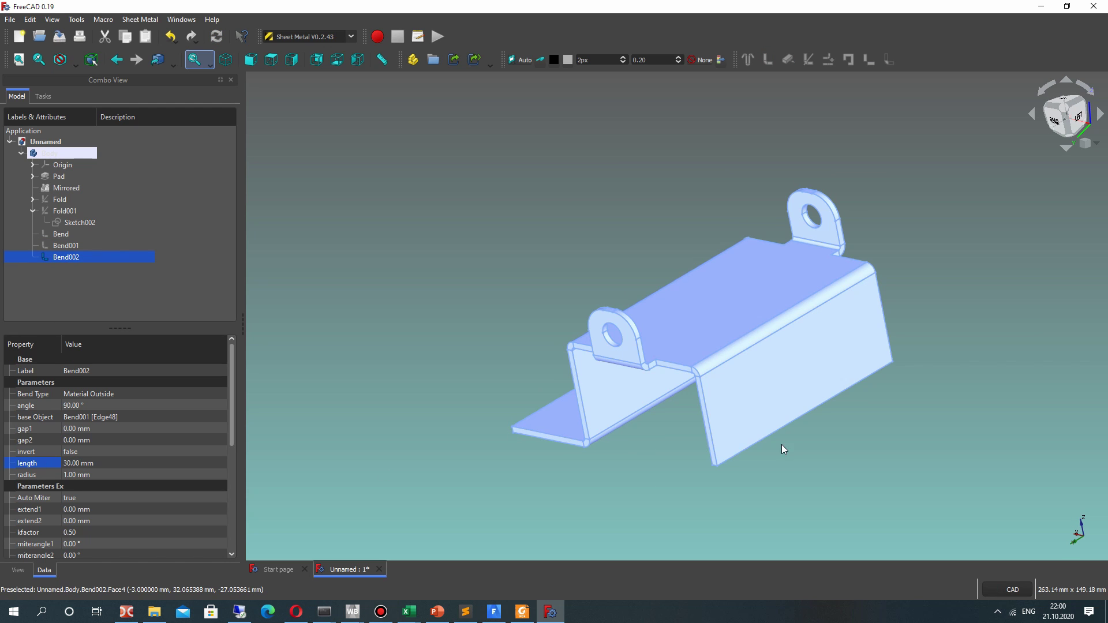
Step: Add Bend003 on the new wall's bottom edge, set invert to true and length 30 mm
click(762, 456)
click(740, 452)
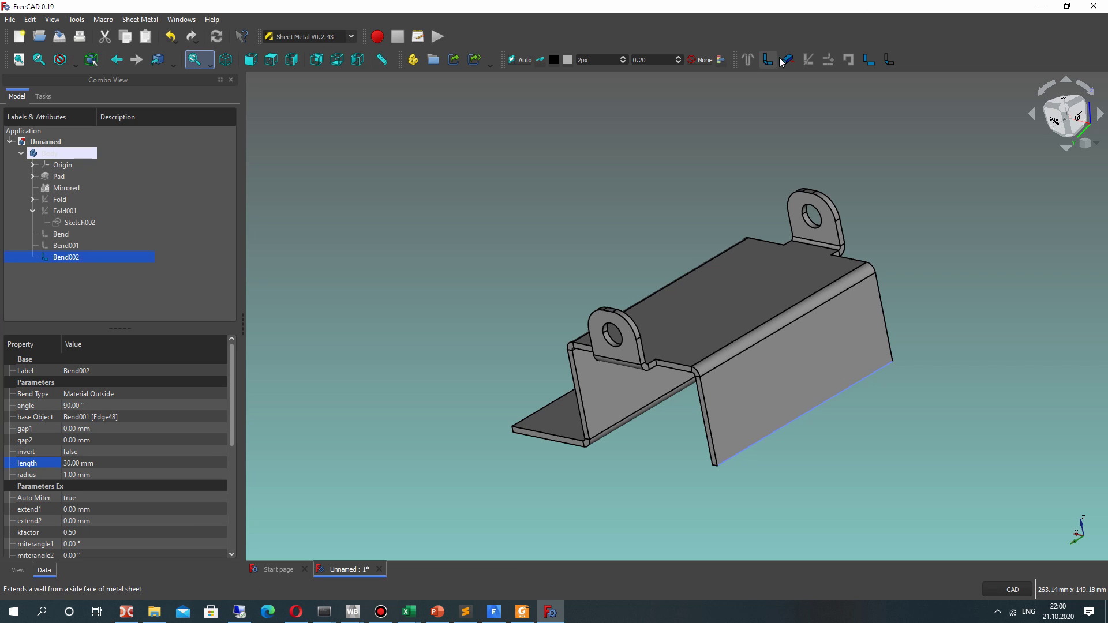
key(w)
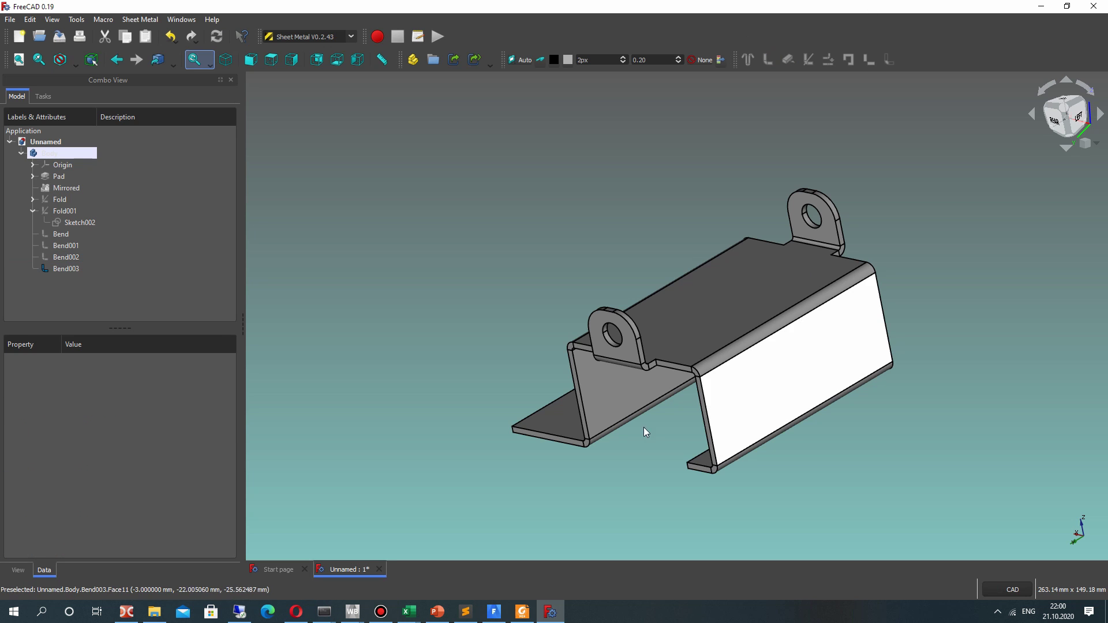
click(53, 268)
click(69, 452)
click(69, 452)
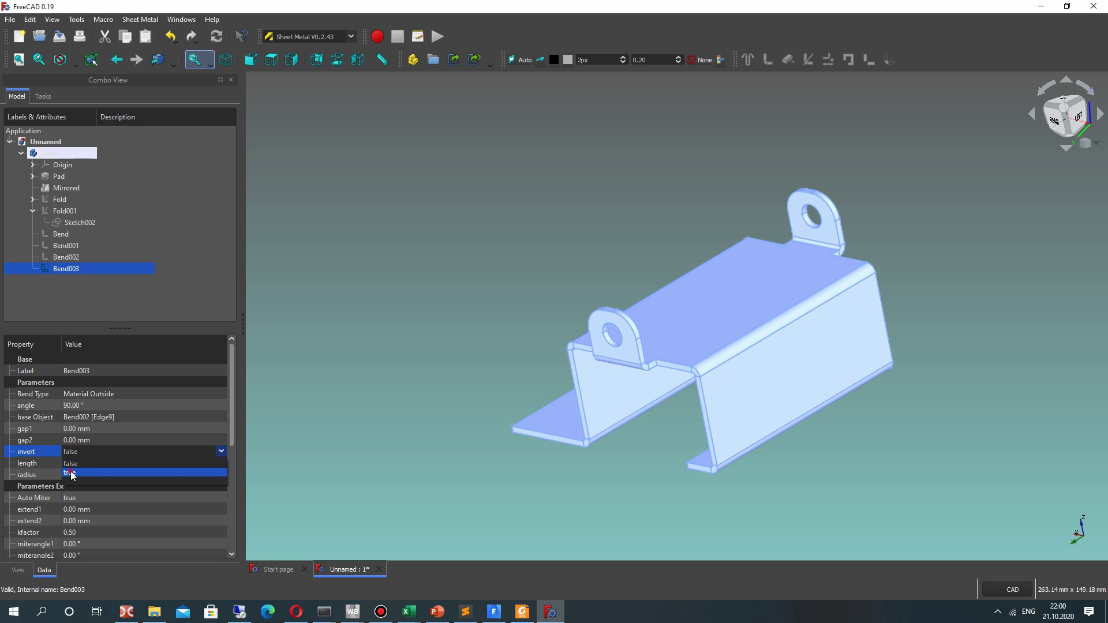
click(71, 475)
click(79, 463)
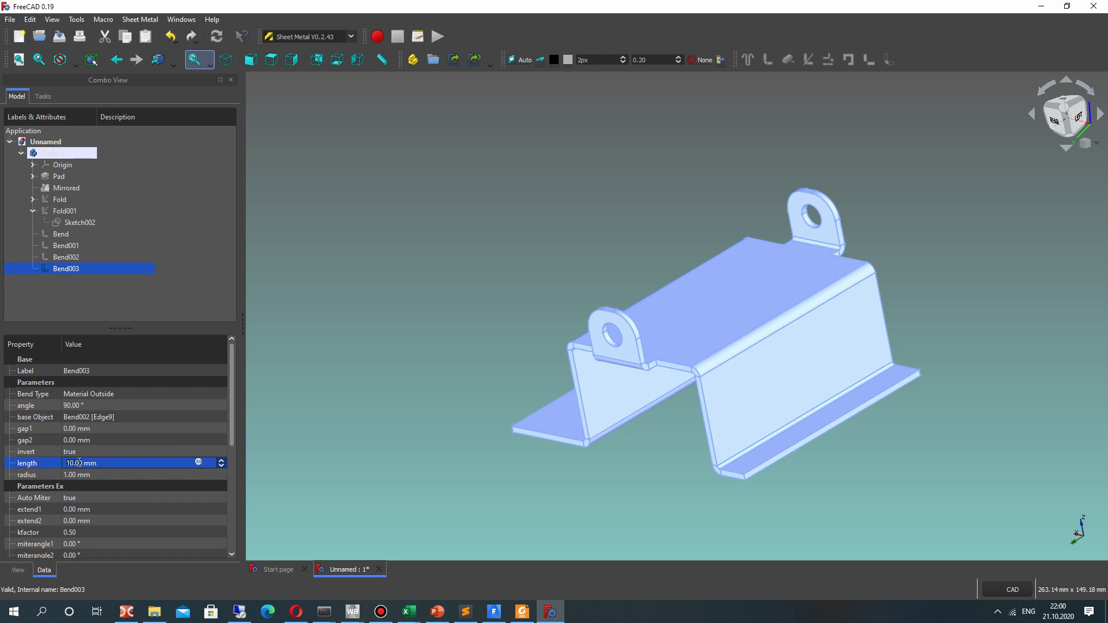
text(30)
key(Return)
Step: Orbit the bracket to inspect the new walls from the rear and below
middle_drag(542, 350, 418, 247)
click(698, 425)
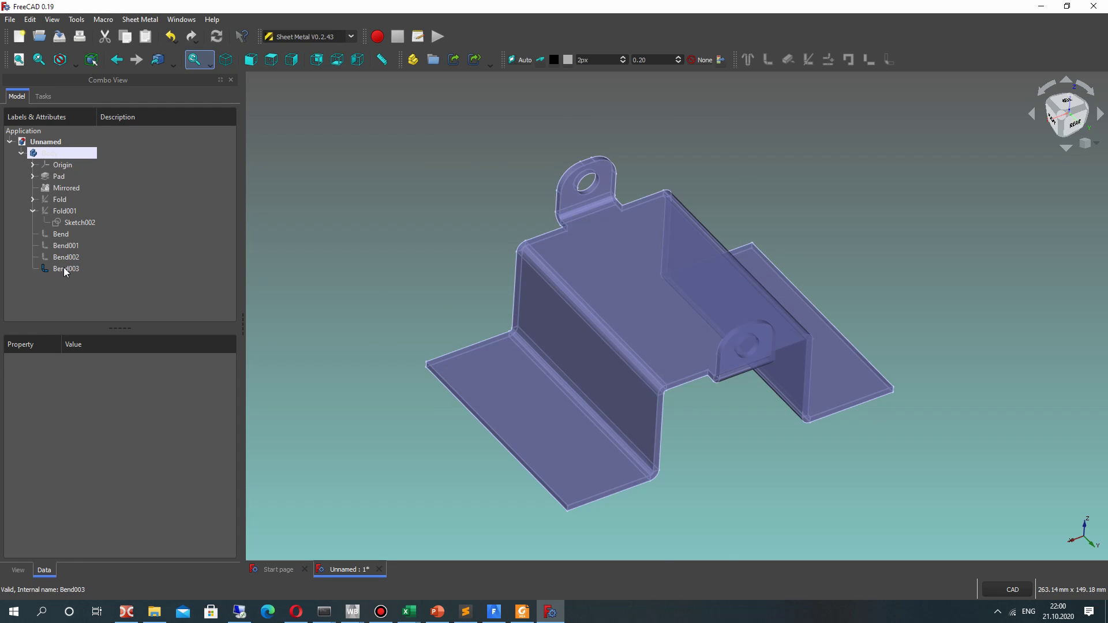
click(63, 269)
click(404, 275)
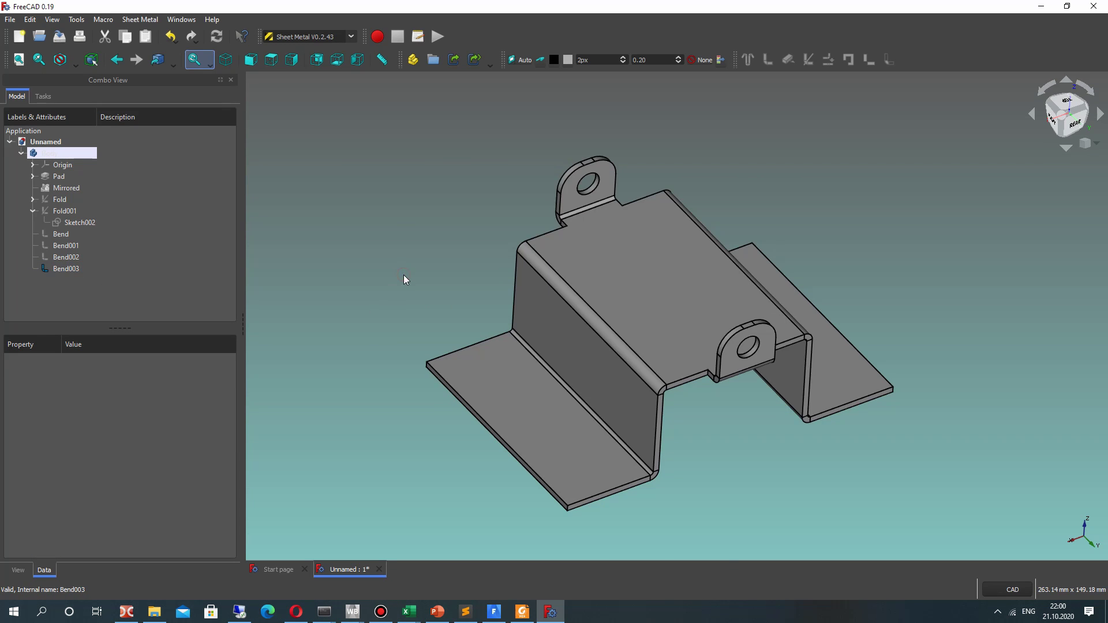
middle_drag(480, 302, 461, 233)
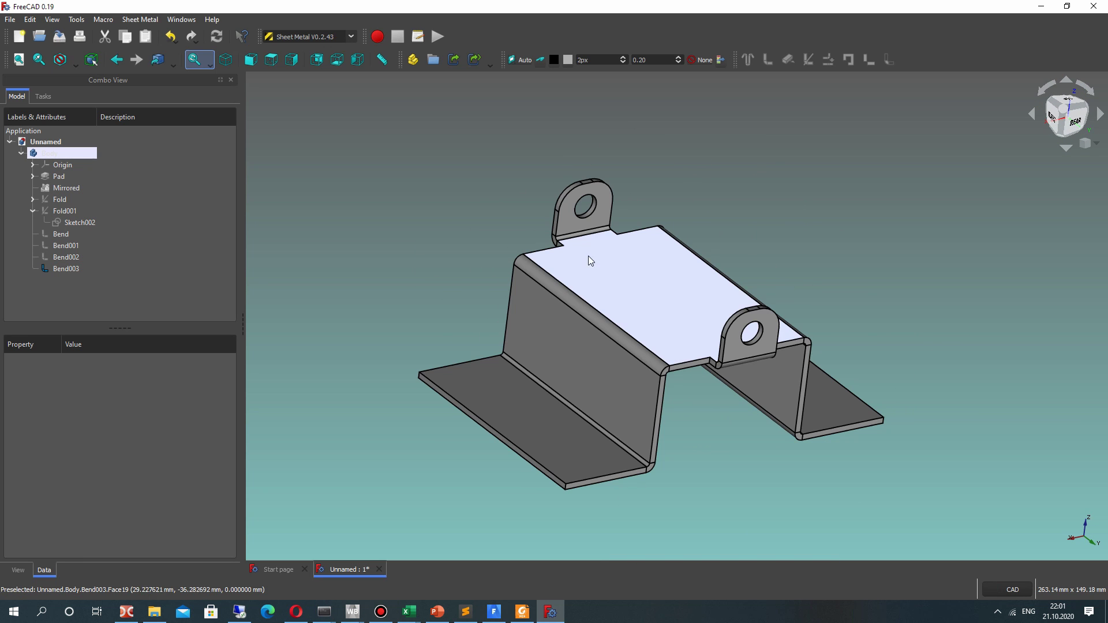
Step: Unfold the bracket from its top face, generating a projection sketch
click(611, 258)
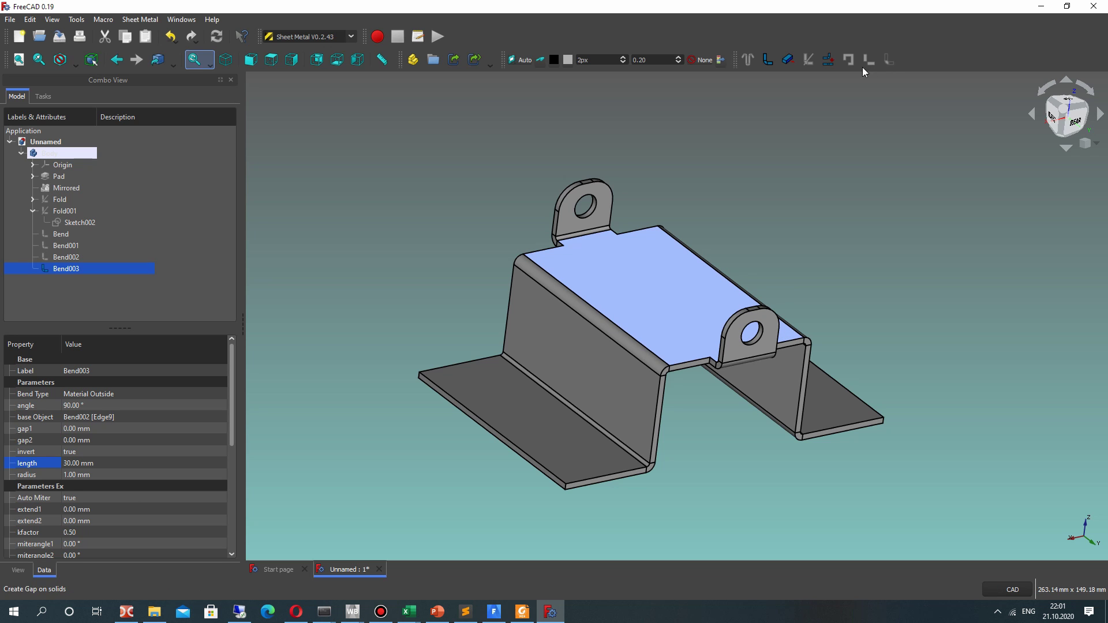
click(826, 60)
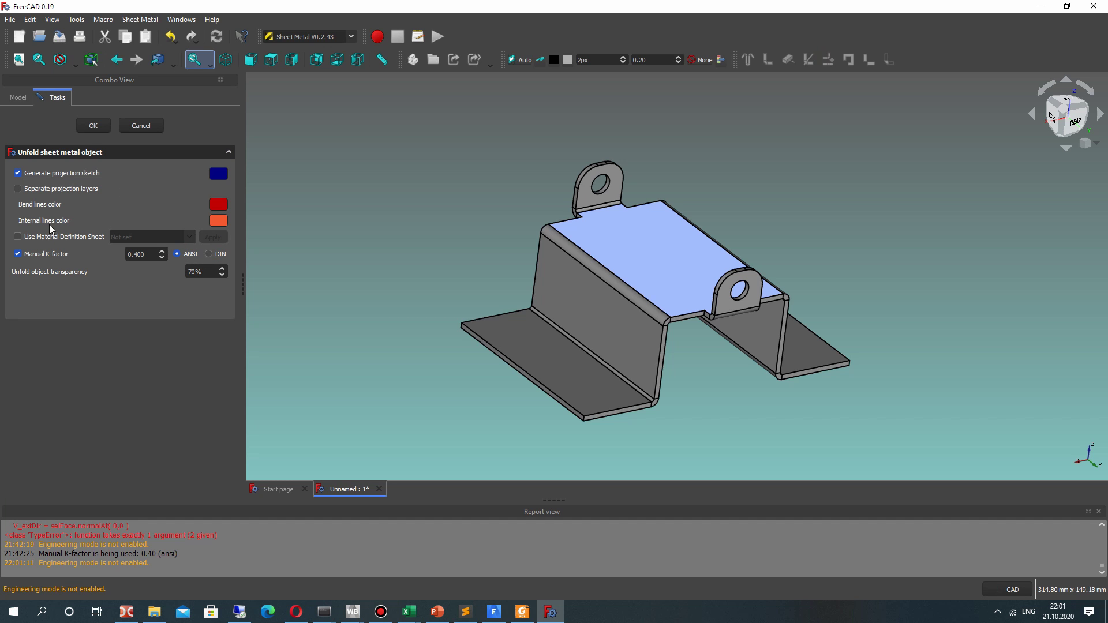
click(90, 126)
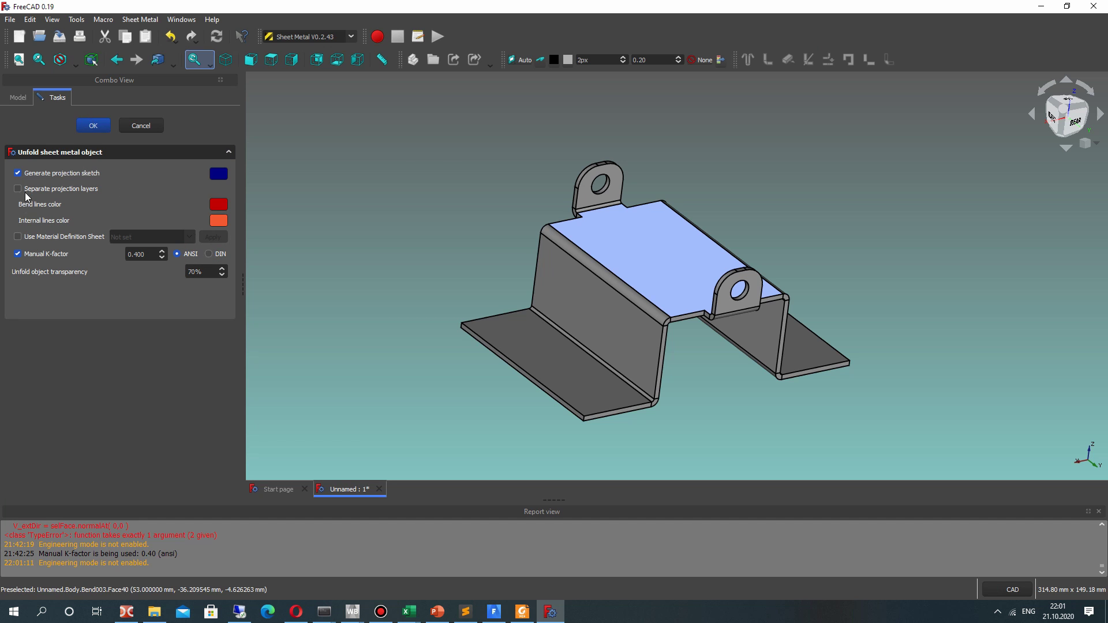
scroll(66, 274, down, 1)
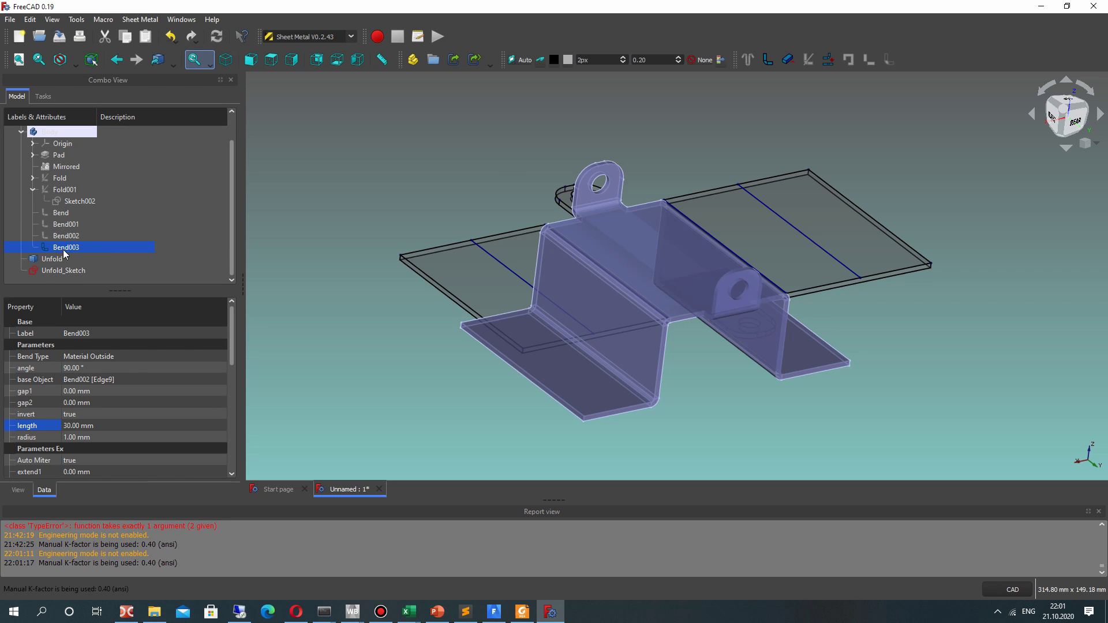
Step: Hide the folded bracket and orbit around the flat sheet pattern
key(space)
click(681, 456)
middle_drag(690, 332, 702, 327)
scroll(702, 327, up, 2)
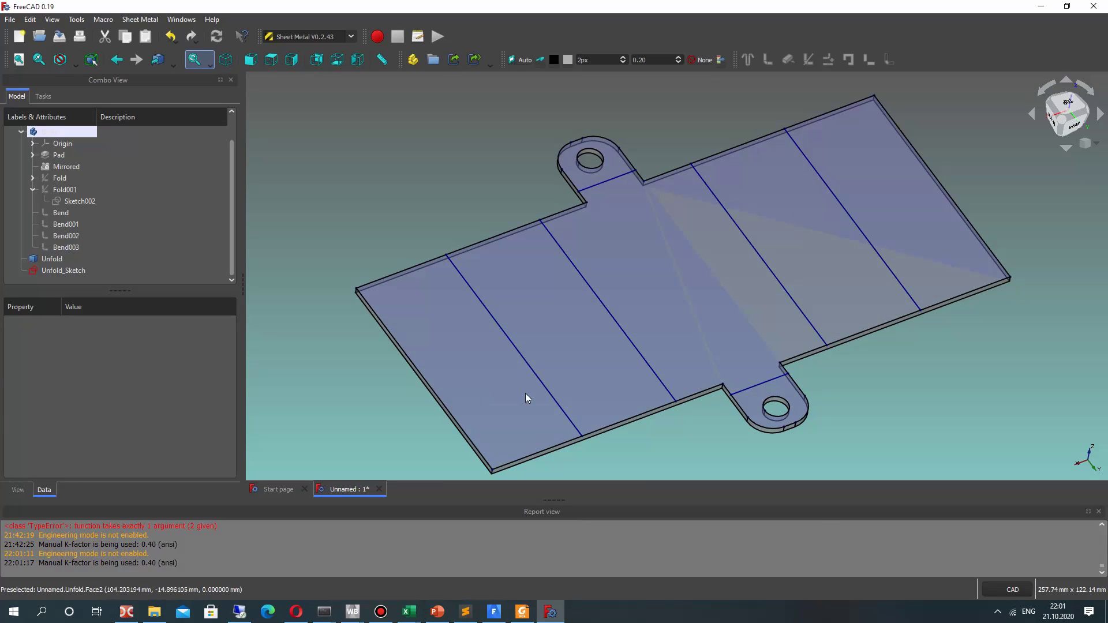
middle_drag(927, 383, 937, 374)
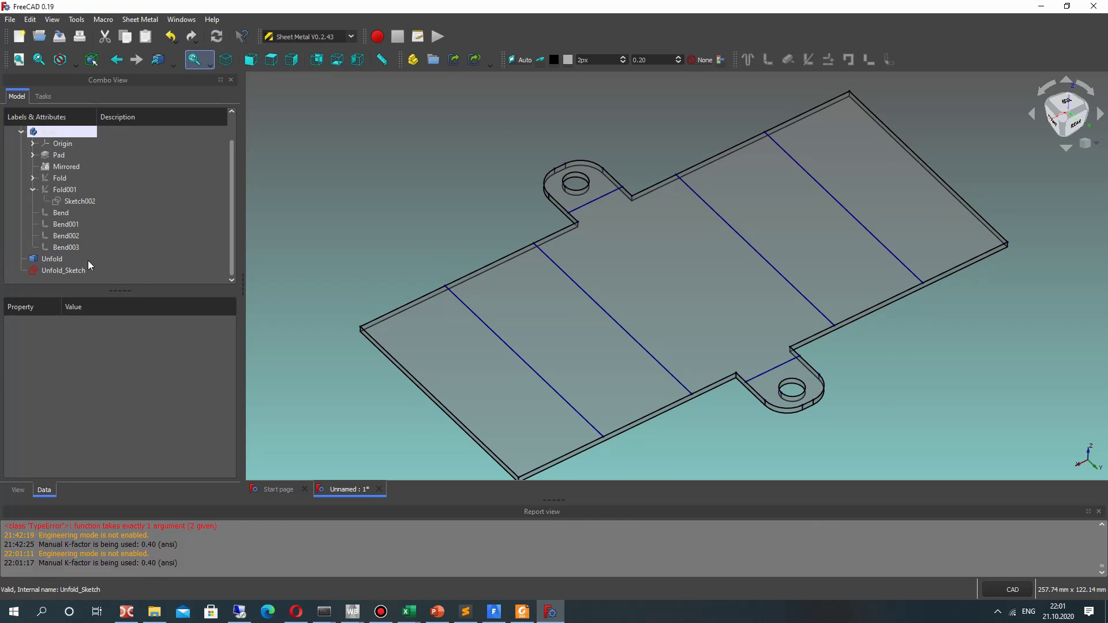
click(88, 259)
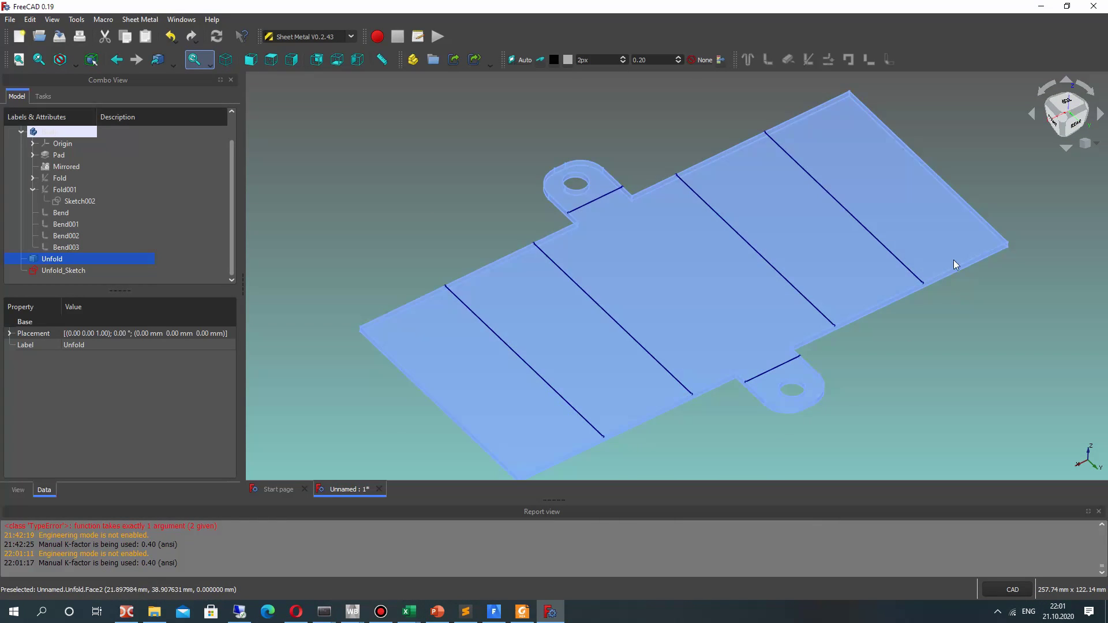
scroll(668, 251, down, 1)
middle_drag(849, 402, 824, 396)
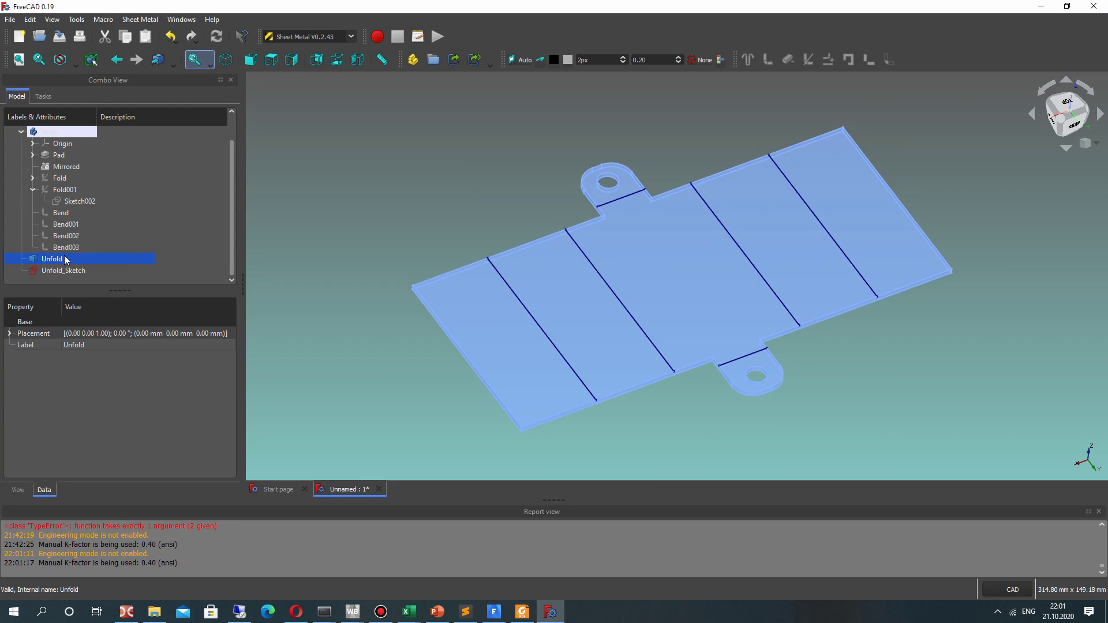
Step: Hide the flat pattern, show the folded bracket again, and select the Unfold_Sketch
key(space)
click(71, 248)
key(space)
middle_drag(471, 261, 612, 346)
click(74, 270)
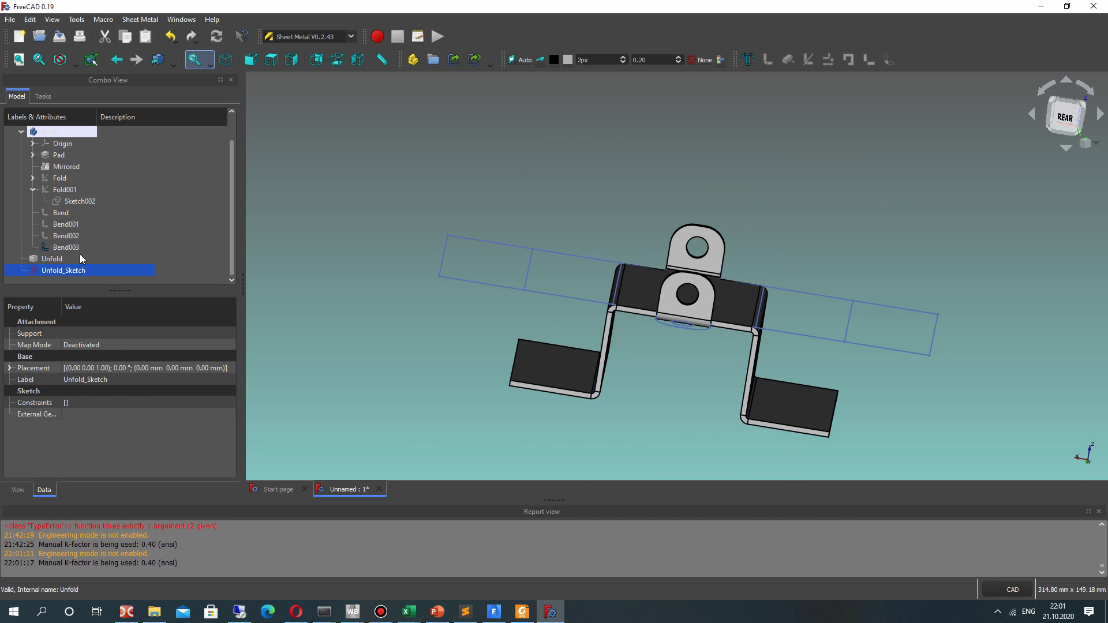
right_click(72, 271)
click(92, 275)
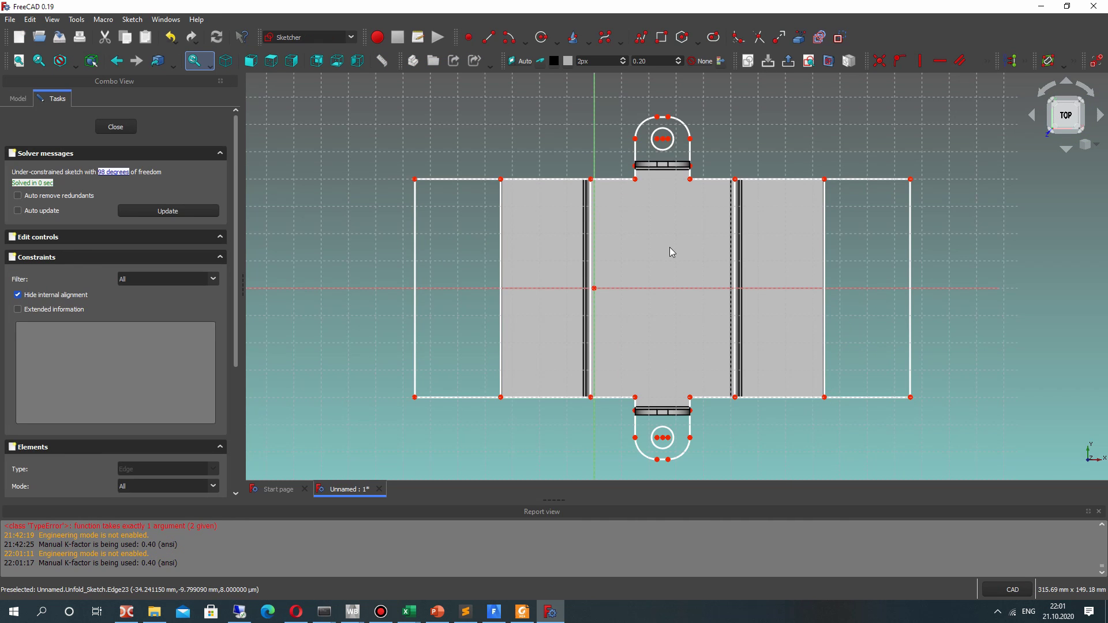
click(413, 242)
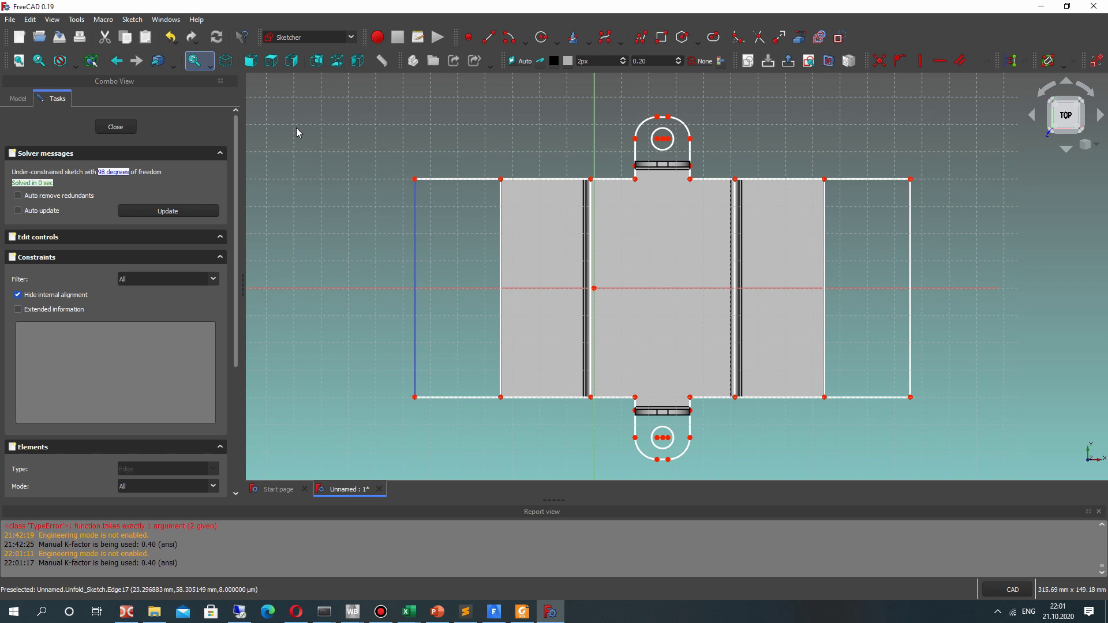
scroll(662, 167, up, 2)
scroll(683, 163, down, 3)
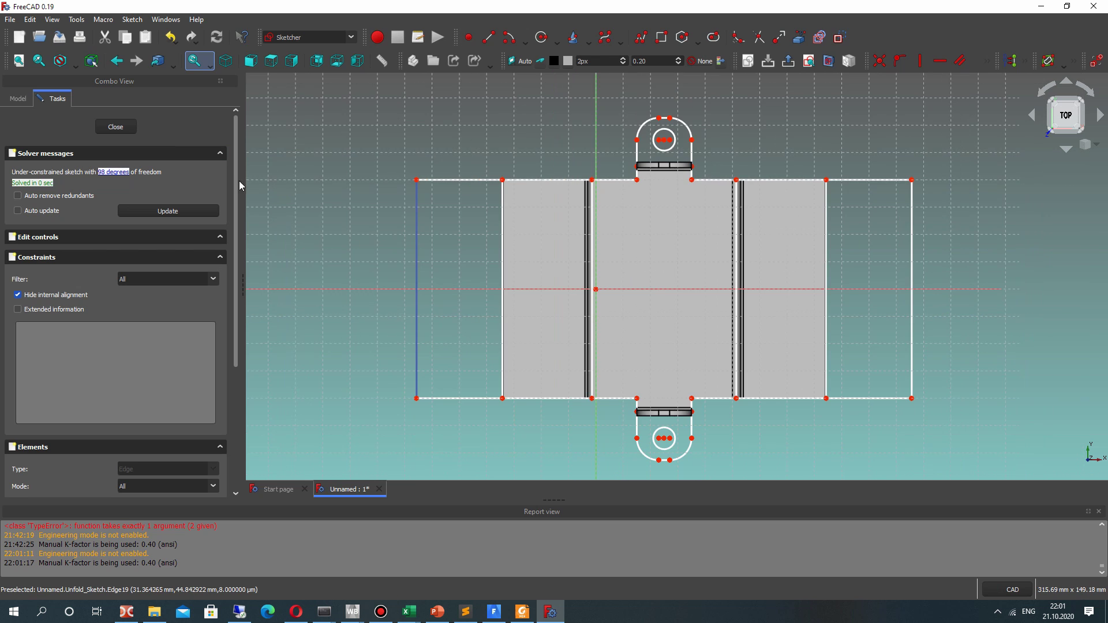
click(119, 127)
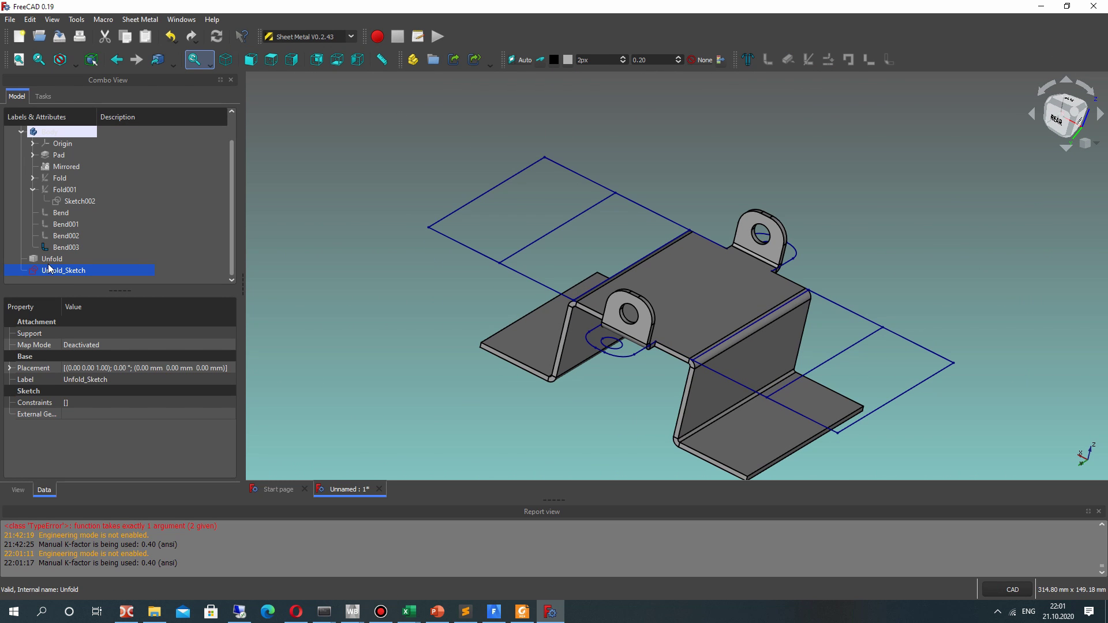